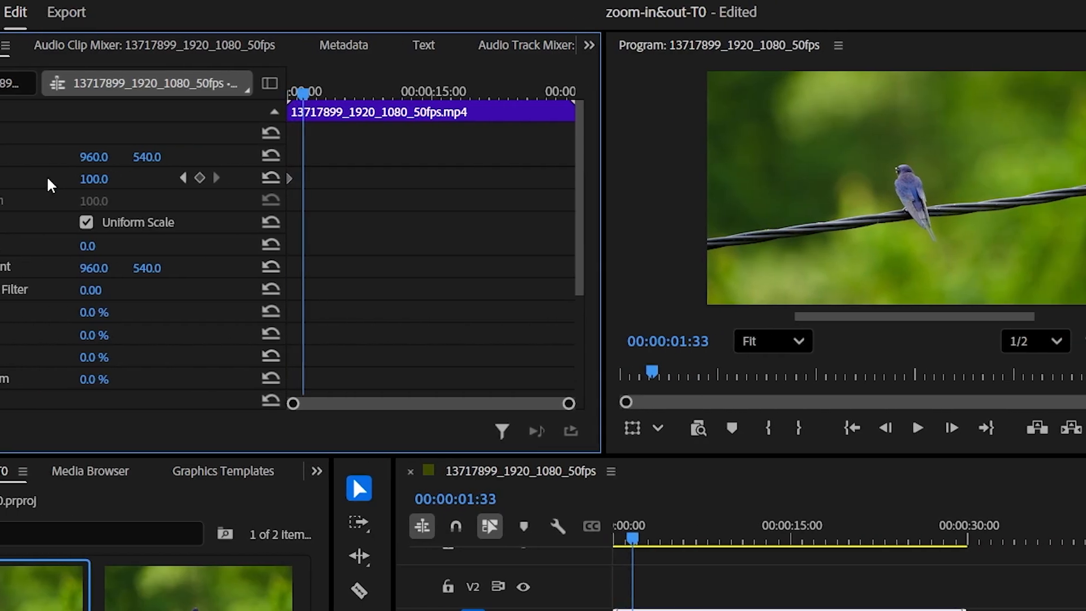
# - Keyframe the clip's Motion Scale to 235 at 00:00:01:33 and back to 100 at 00:00:03:26
pyautogui.moveTo(94, 178); pyautogui.dragTo(171, 179)
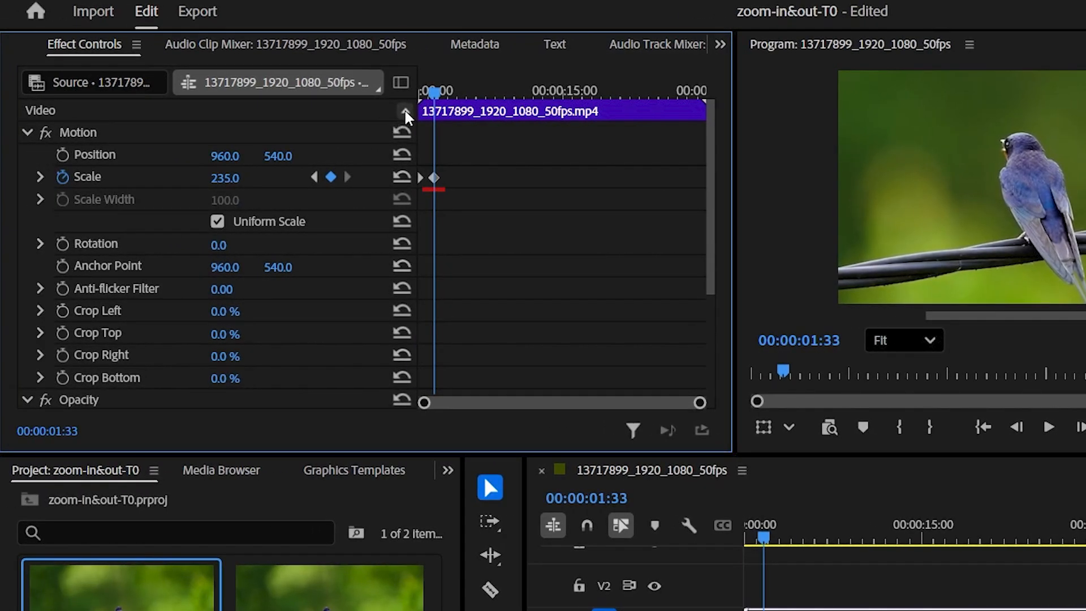
pyautogui.click(442, 94)
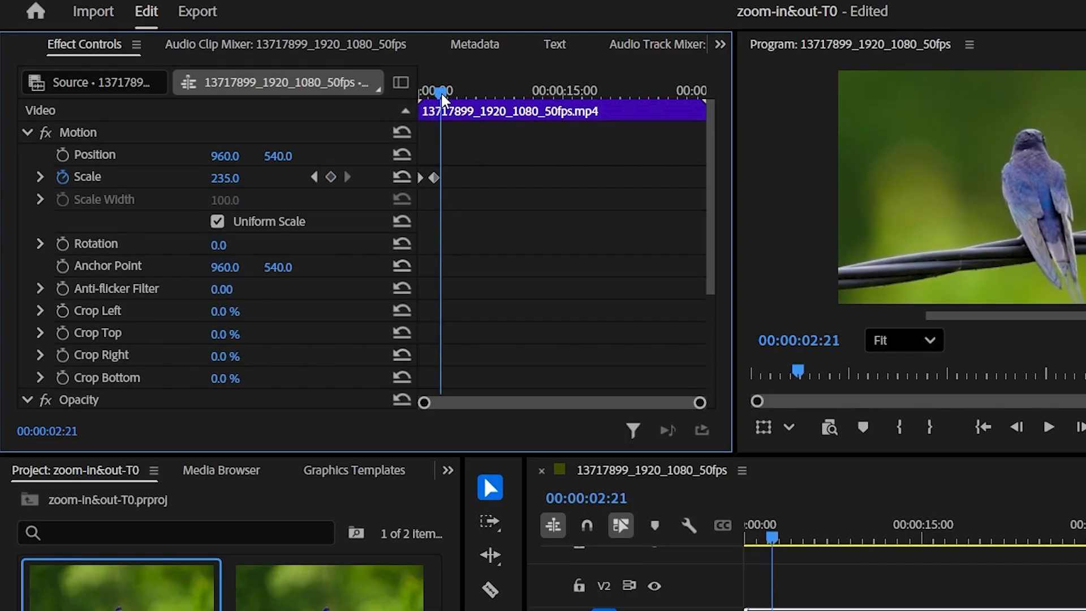
pyautogui.moveTo(443, 100); pyautogui.dragTo(448, 107)
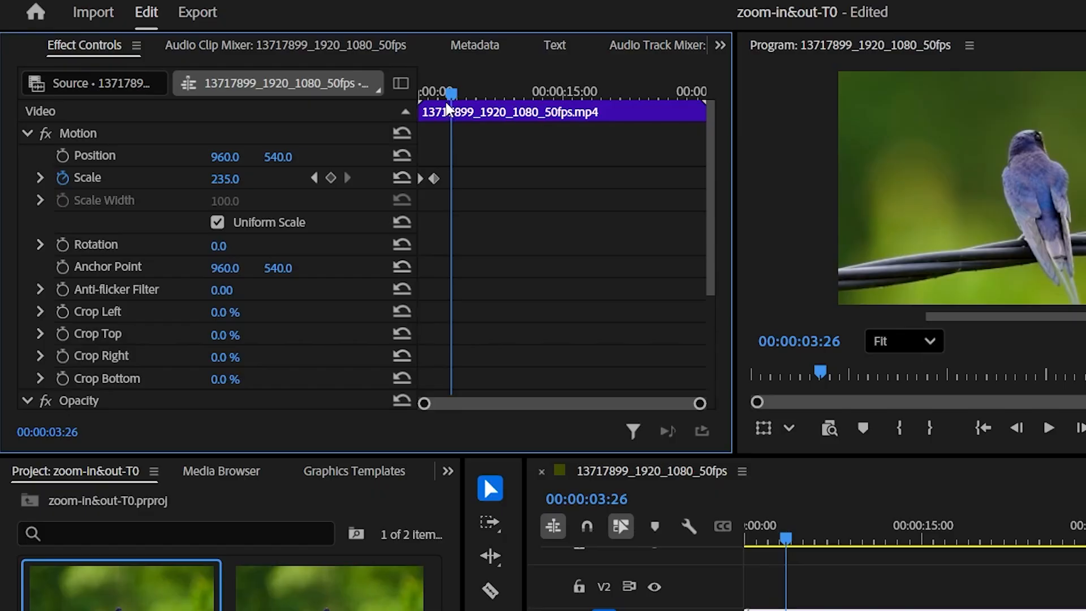
pyautogui.click(225, 179)
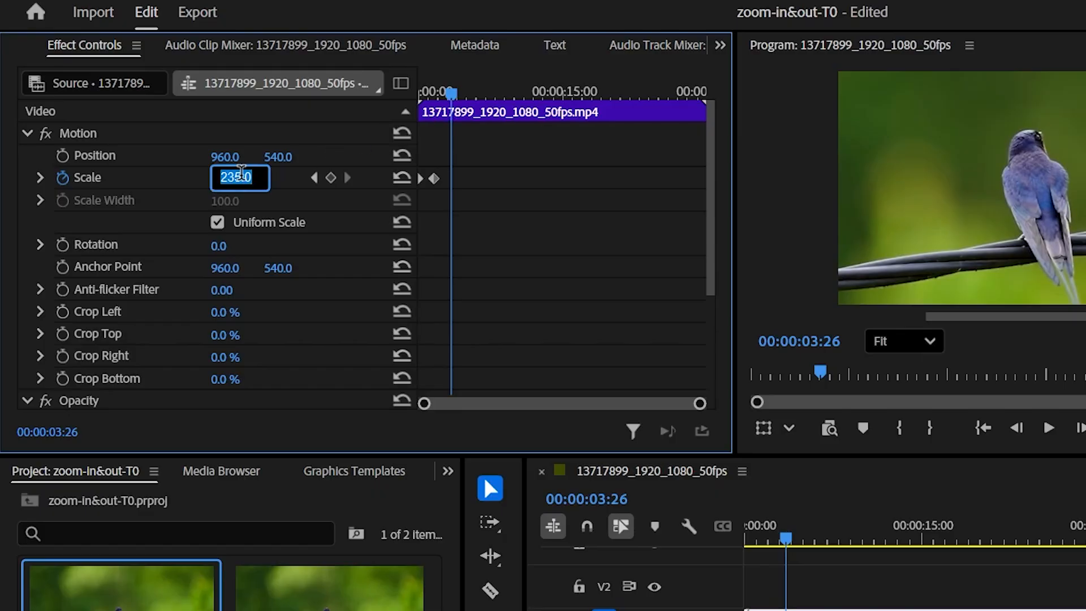
pyautogui.write('100')
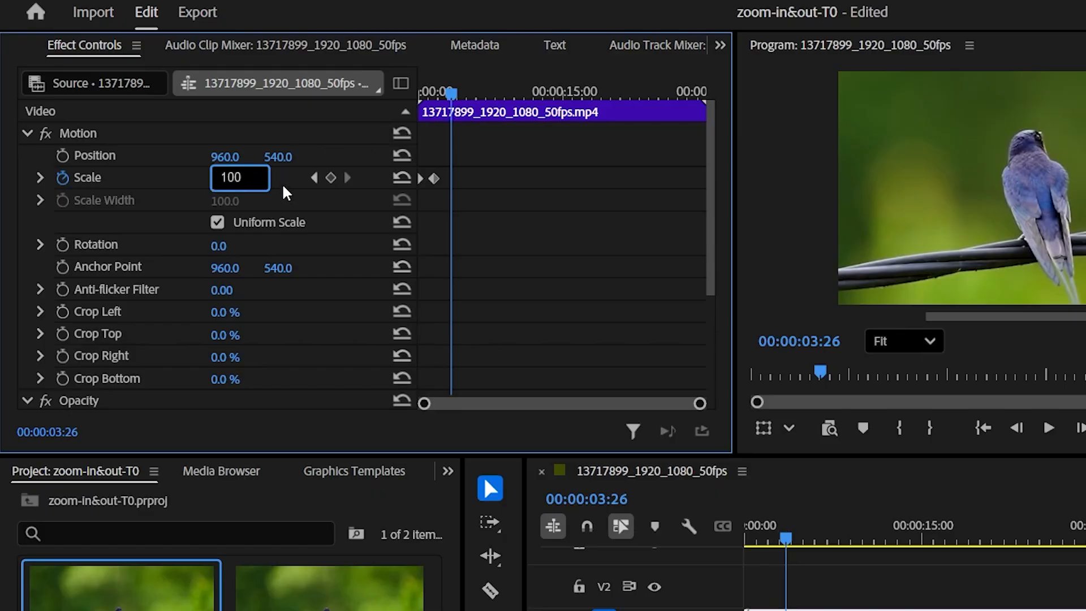
pyautogui.click(286, 189)
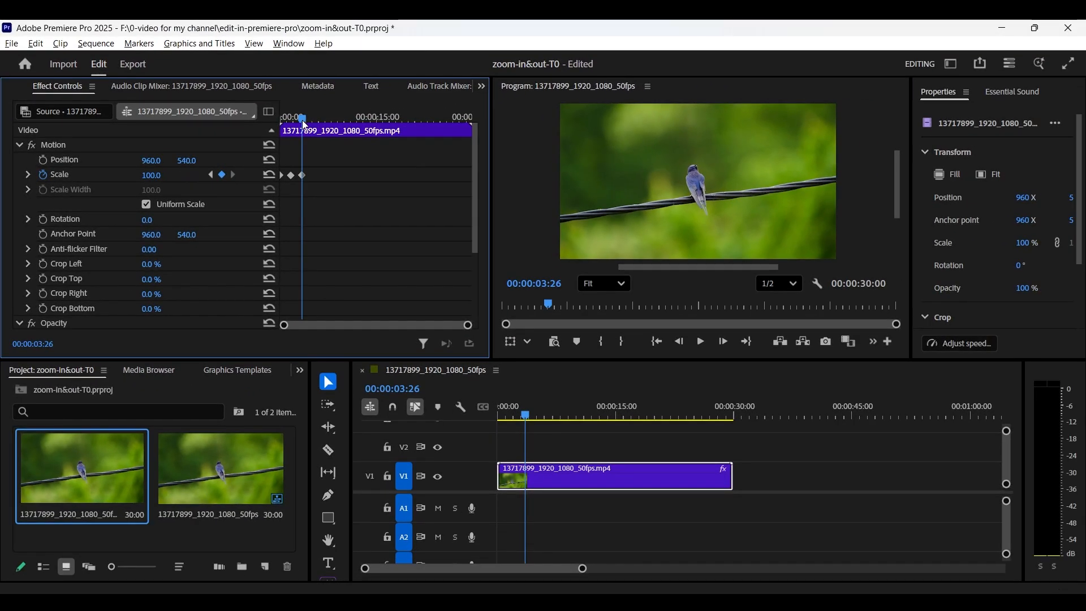
# - Play the zoom animation from the beginning of the sequence in a maximized program monitor
pyautogui.moveTo(451, 94); pyautogui.dragTo(427, 99)
pyautogui.moveTo(289, 127); pyautogui.dragTo(268, 128)
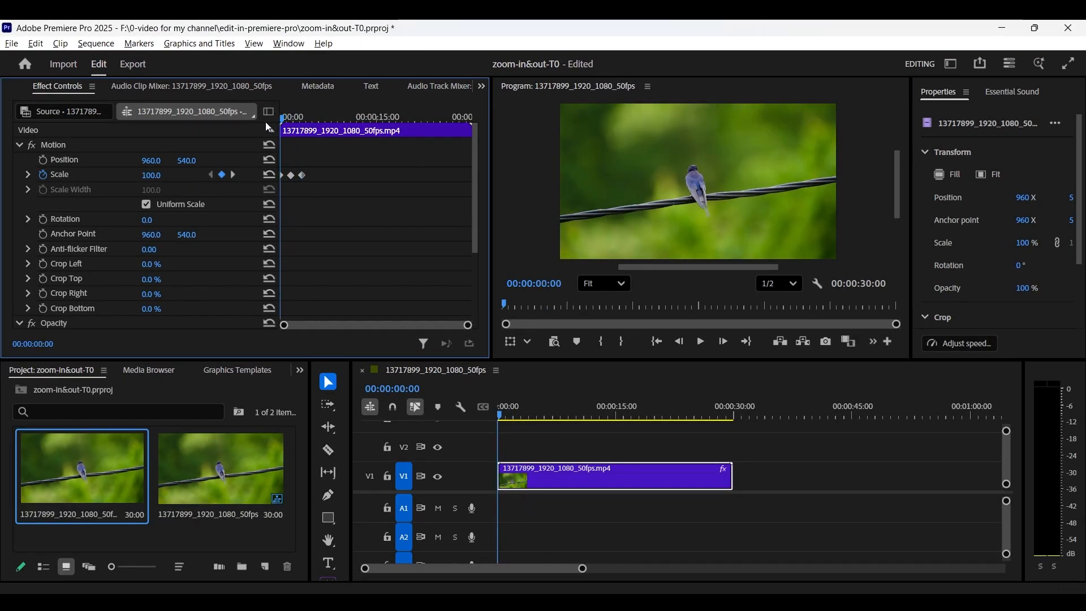
pyautogui.press('`')
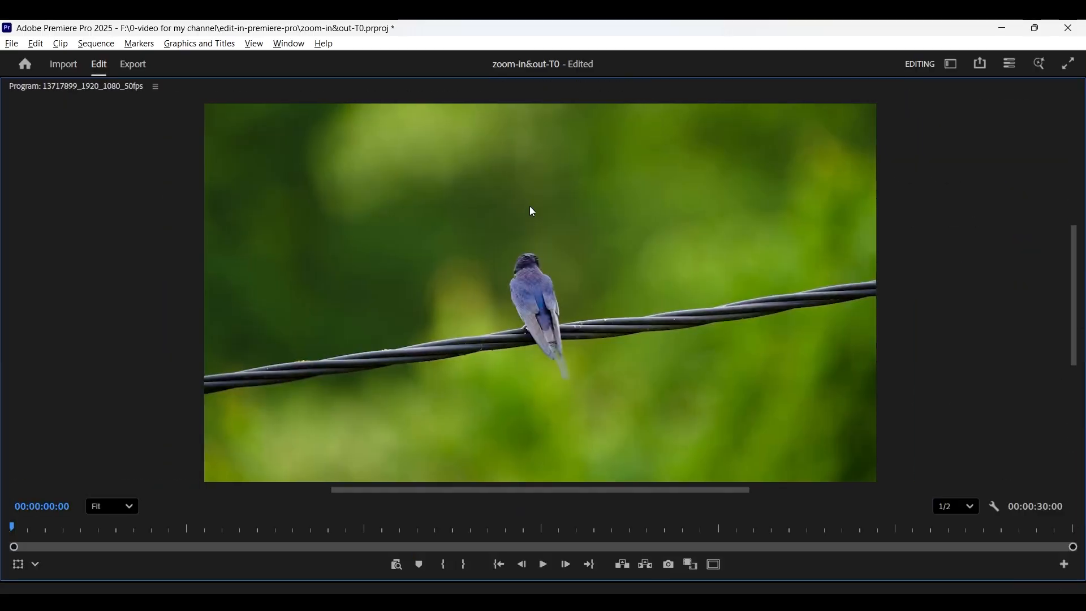
pyautogui.click(543, 564)
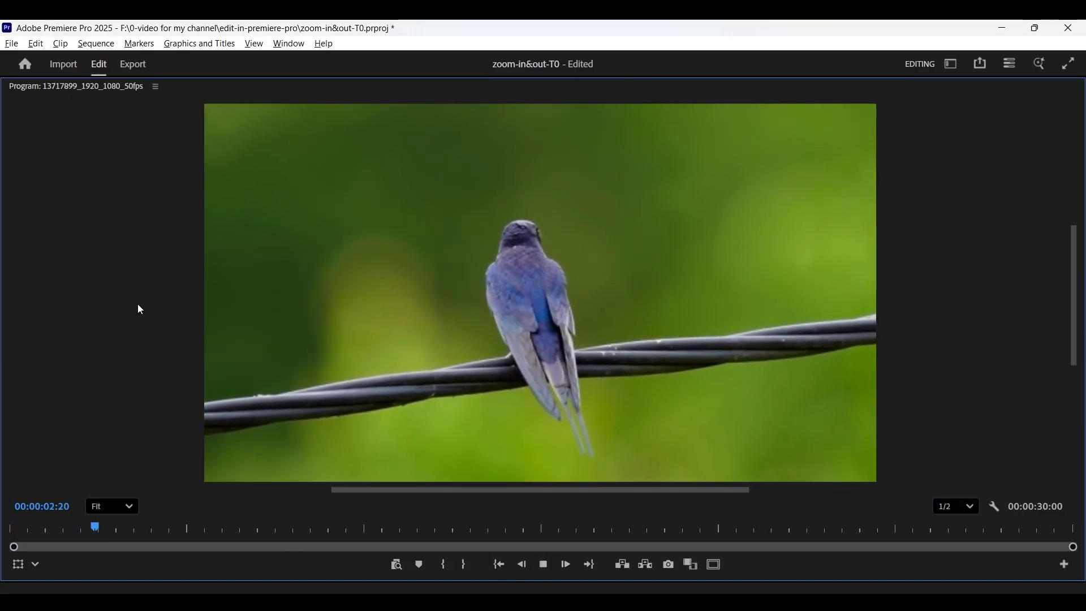
pyautogui.click(544, 567)
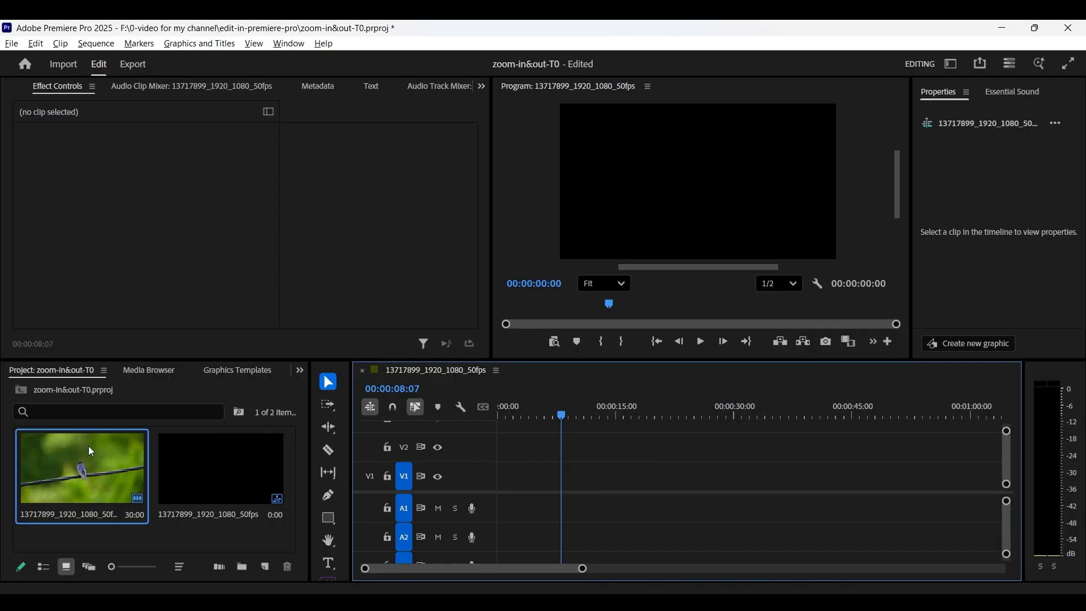
# - Place the 13717899_1920_1080_50fps bird clip at the start of track V1 and select it with the playhead at 00:00:00:00
pyautogui.moveTo(89, 447); pyautogui.dragTo(498, 477)
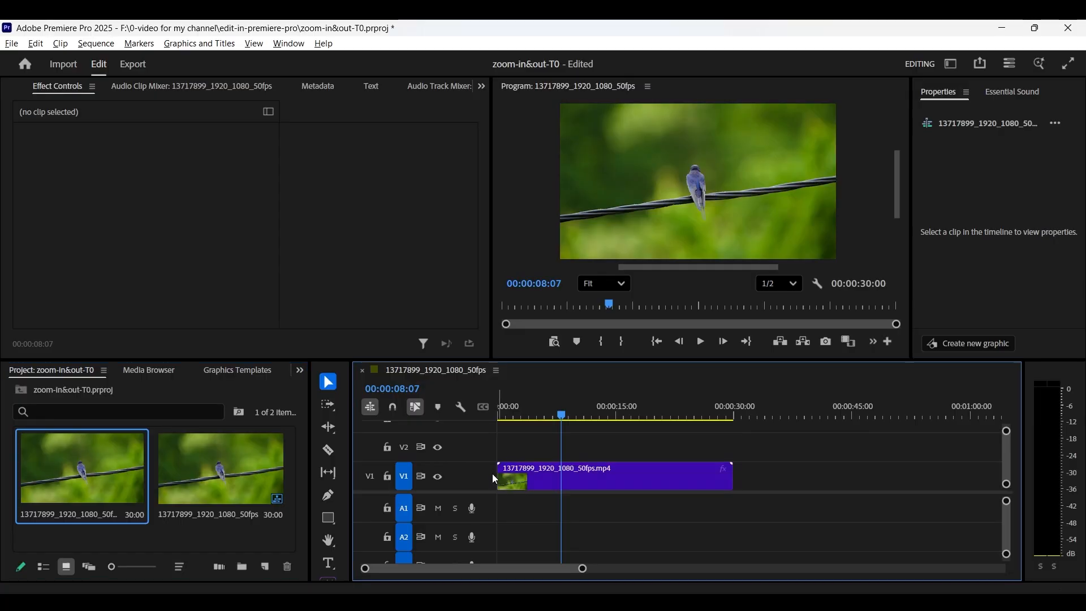
pyautogui.moveTo(560, 416); pyautogui.dragTo(483, 421)
pyautogui.click(543, 477)
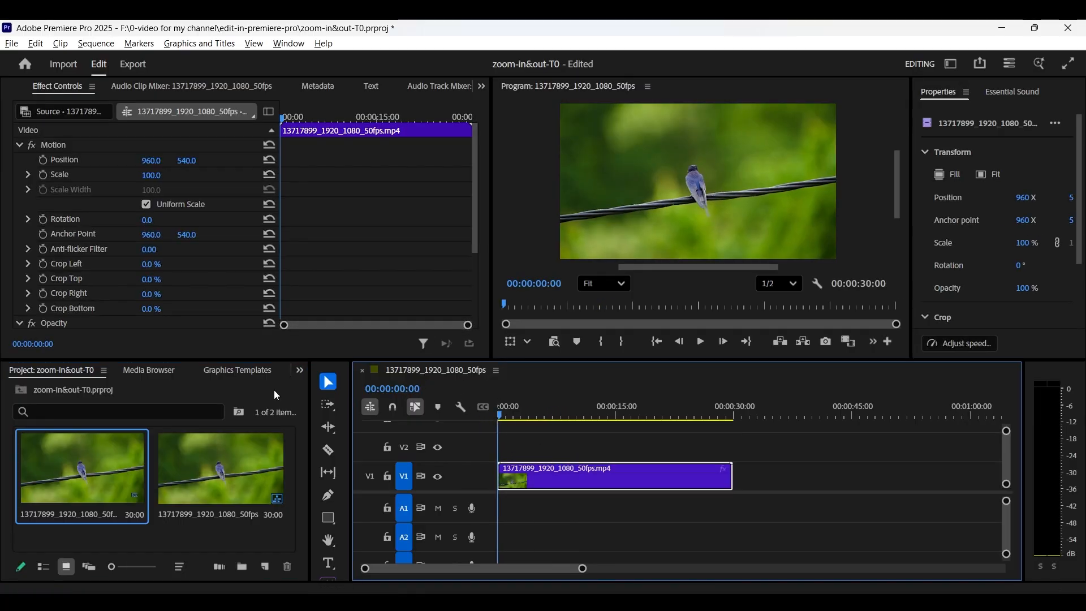
# - Search the effects for "transfo" and apply the Transform video effect to the bird clip on V1
pyautogui.click(300, 370)
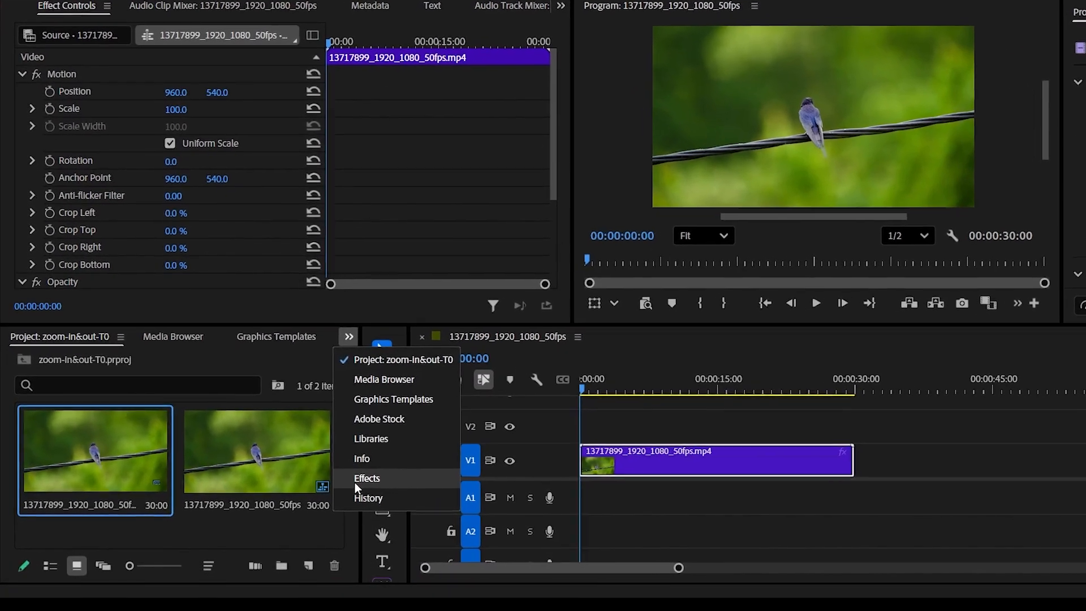
pyautogui.click(354, 482)
pyautogui.click(110, 373)
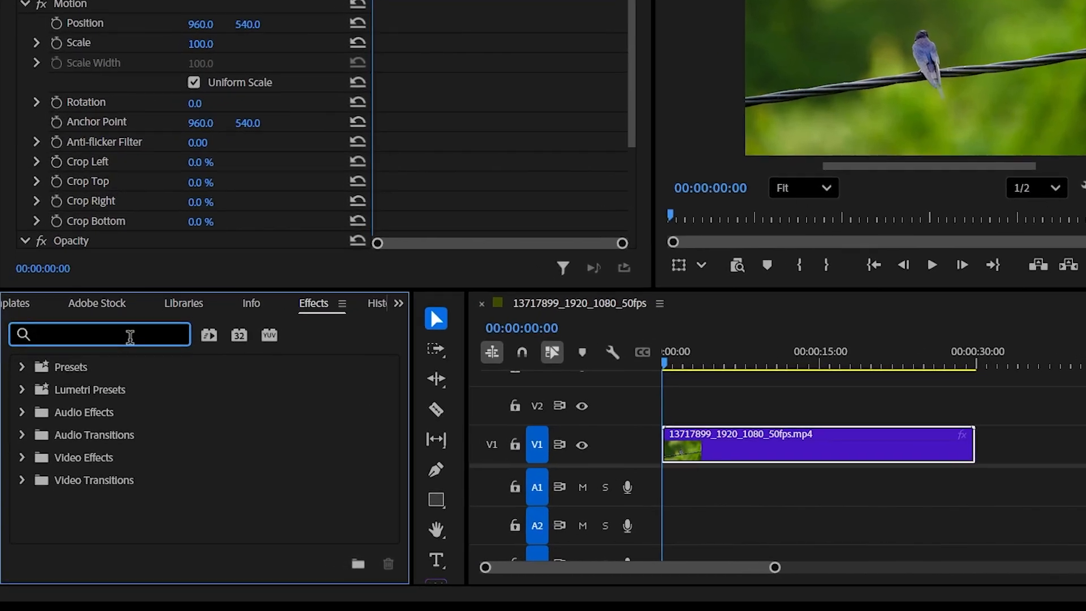
pyautogui.write('transfo')
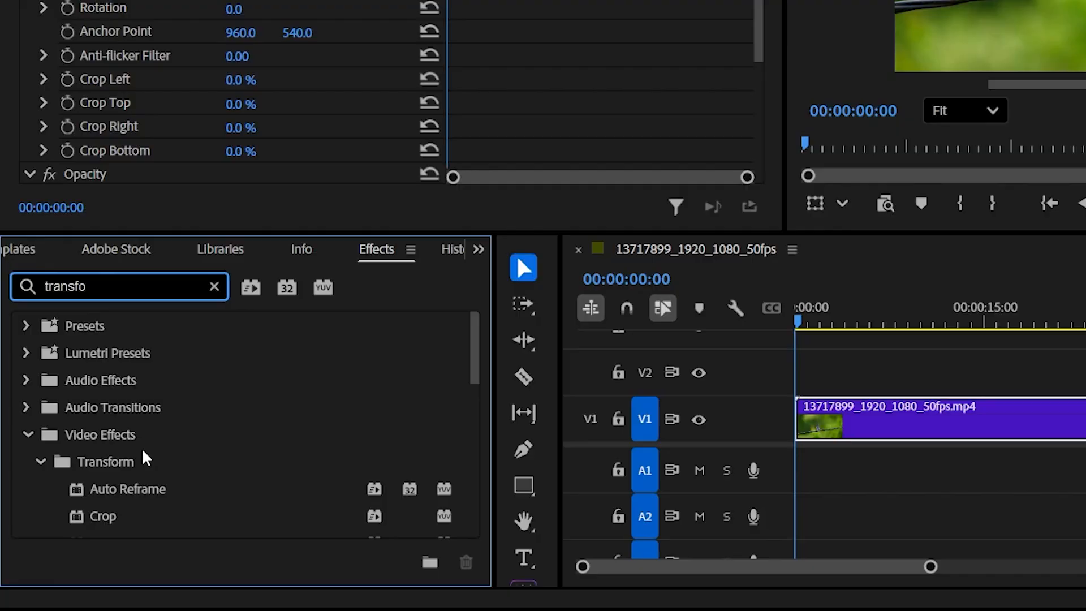
pyautogui.scroll(-5, 141, 456)
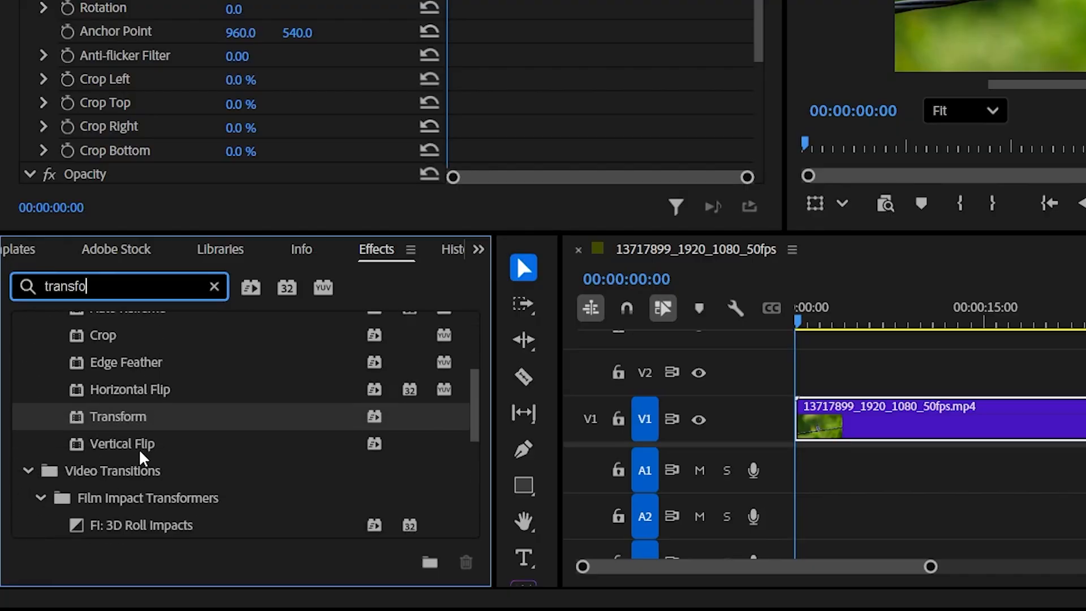
pyautogui.click(135, 395)
pyautogui.click(140, 415)
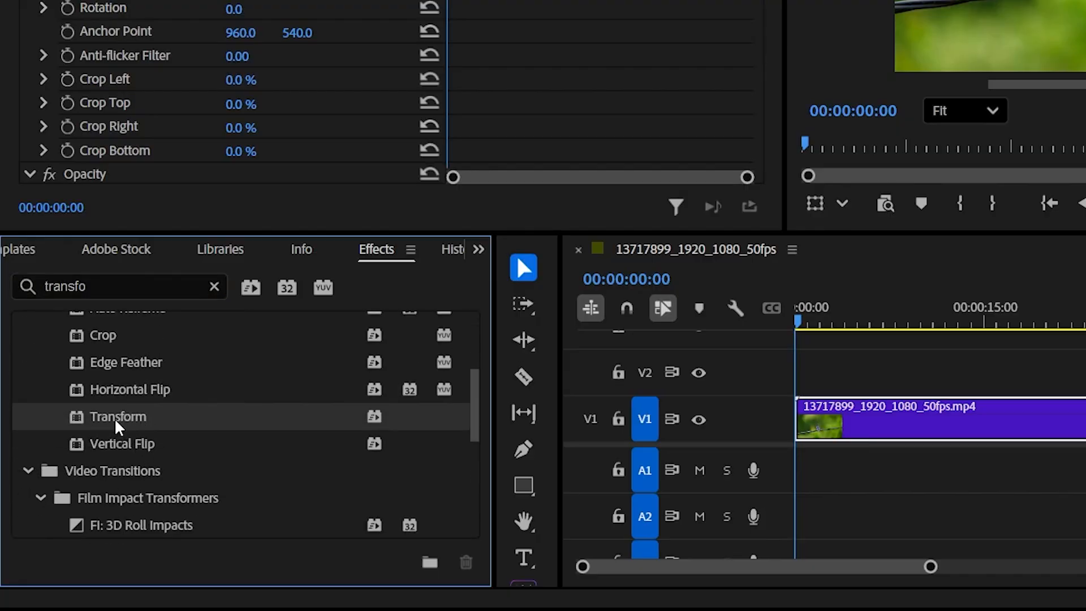
pyautogui.moveTo(107, 419); pyautogui.dragTo(901, 424)
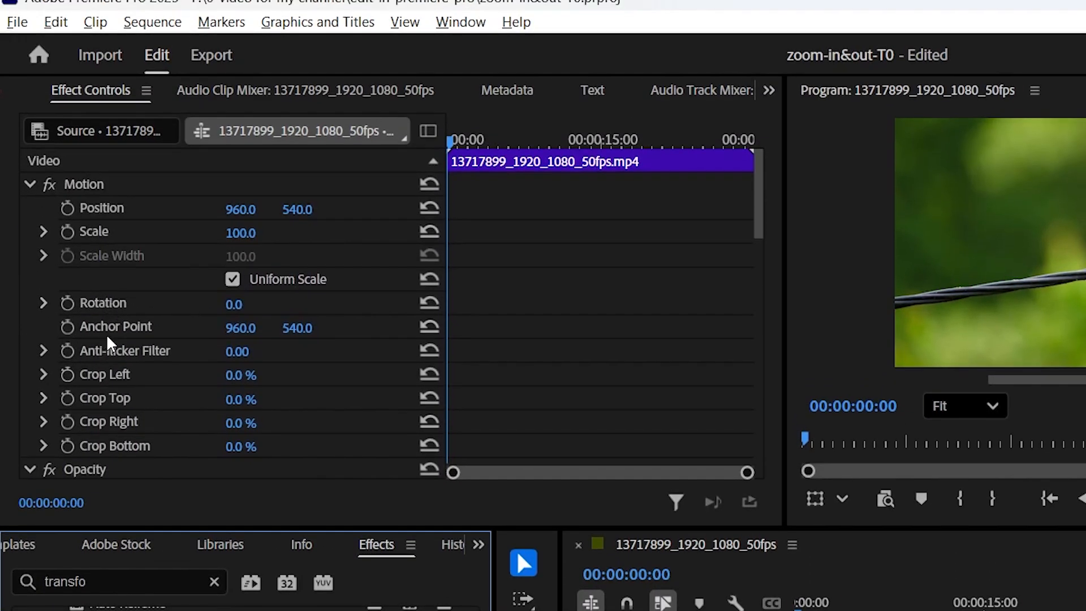
# - Keyframe the Transform effect's Scale at 100 at 00:00:00:33 and at 207 at 00:00:03:26
pyautogui.scroll(-10, 107, 346)
pyautogui.scroll(-1, 111, 345)
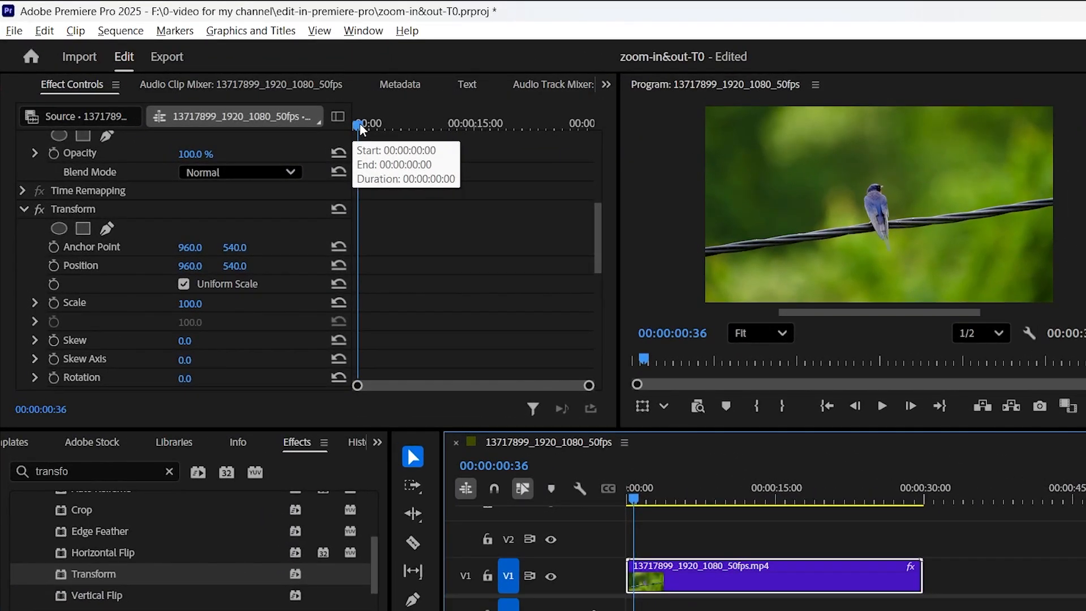
pyautogui.click(289, 119)
pyautogui.moveTo(362, 125); pyautogui.dragTo(360, 126)
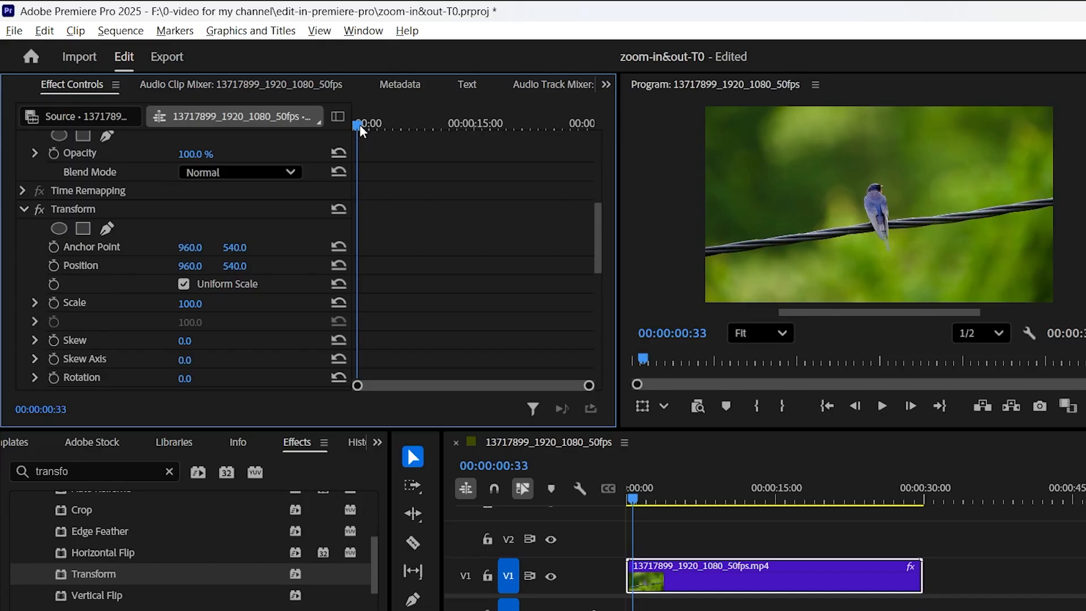
pyautogui.click(59, 300)
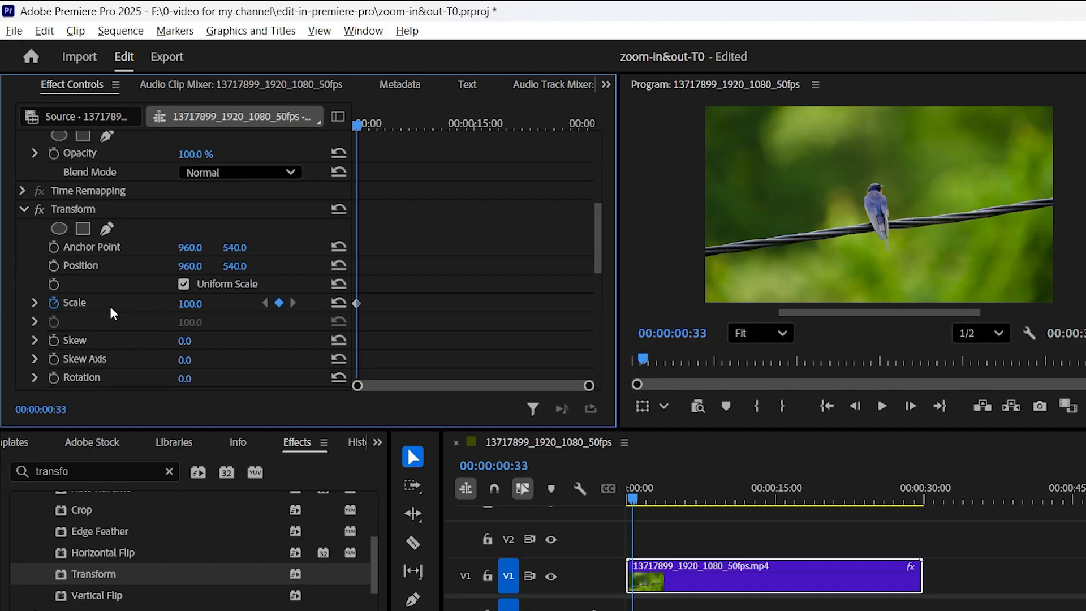
pyautogui.moveTo(358, 130); pyautogui.dragTo(381, 125)
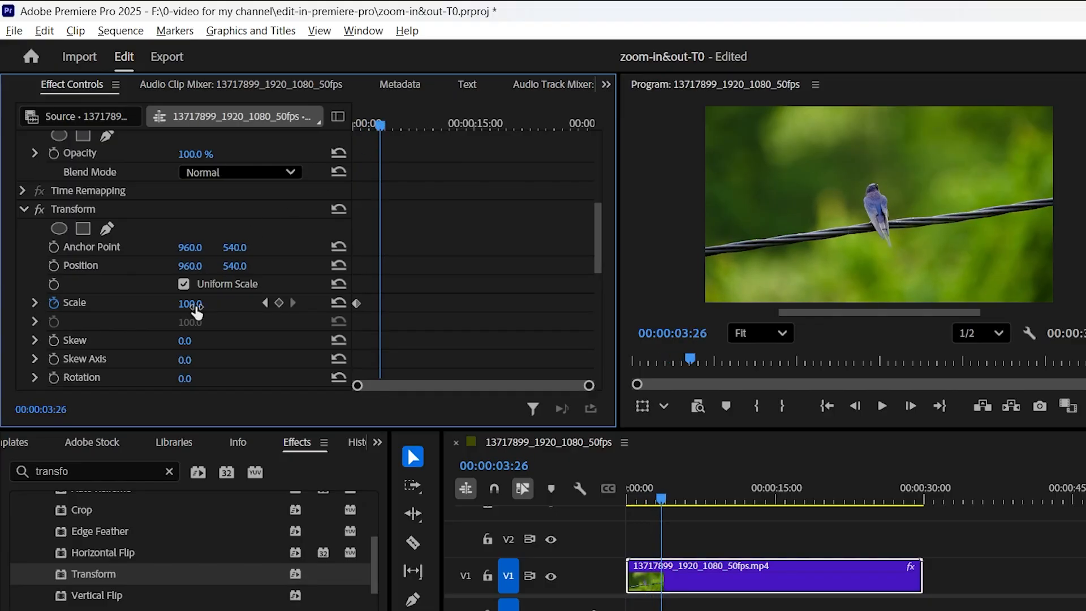
pyautogui.moveTo(190, 304); pyautogui.dragTo(250, 304)
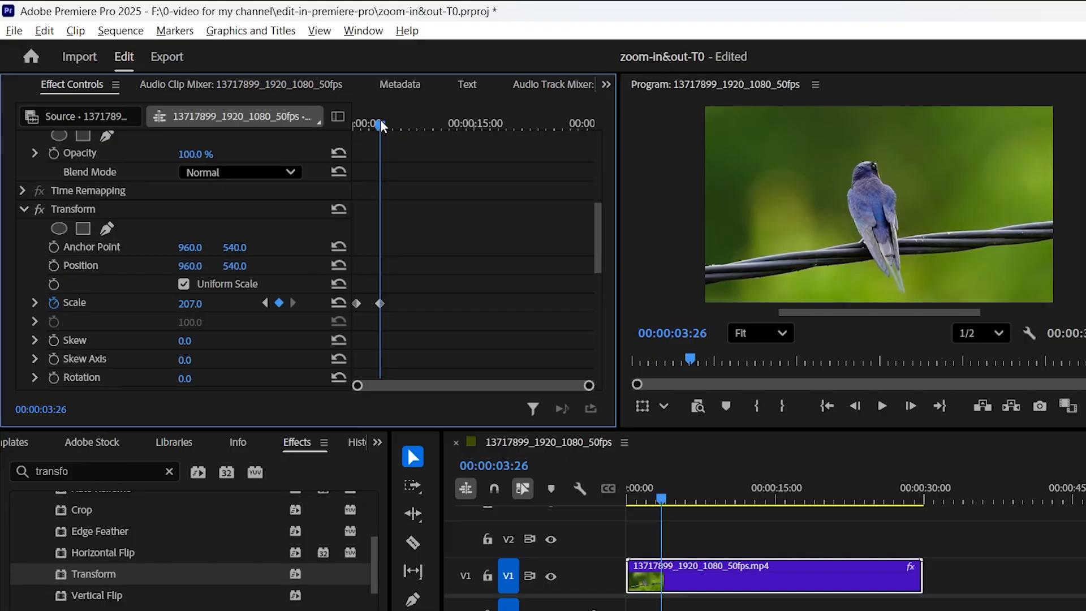
# - Apply Ease In to the first Transform Scale keyframe and Ease Out to the second one
pyautogui.moveTo(379, 121); pyautogui.dragTo(397, 131)
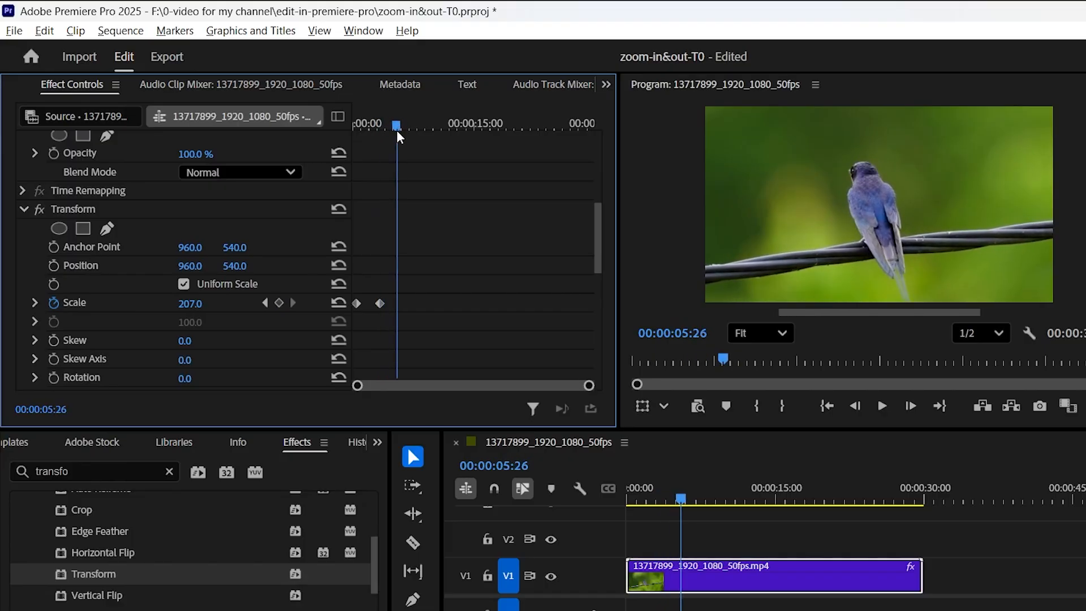
pyautogui.rightClick(356, 303)
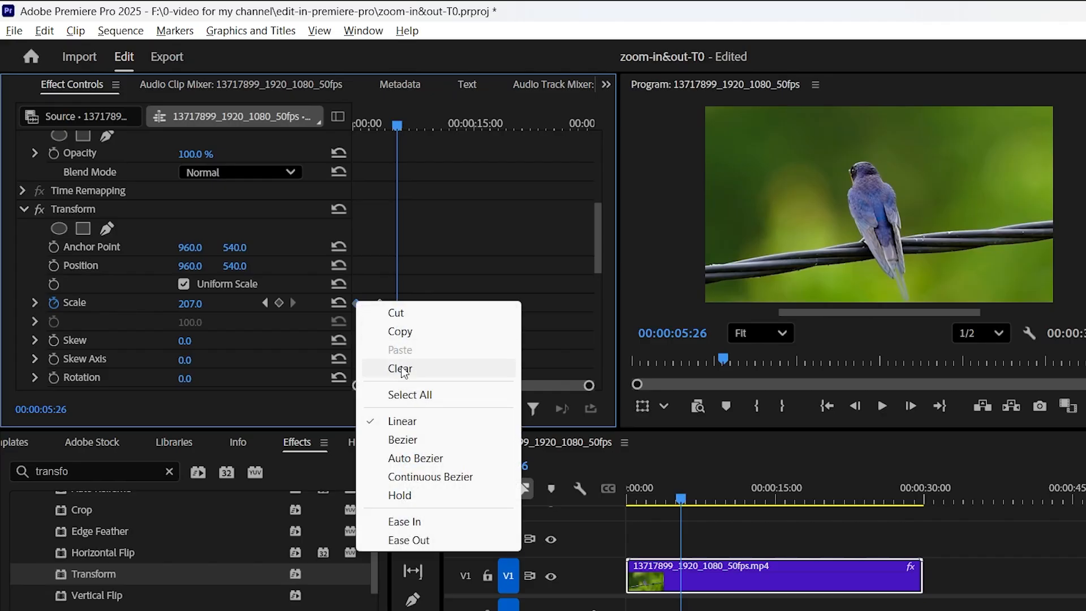
pyautogui.click(405, 521)
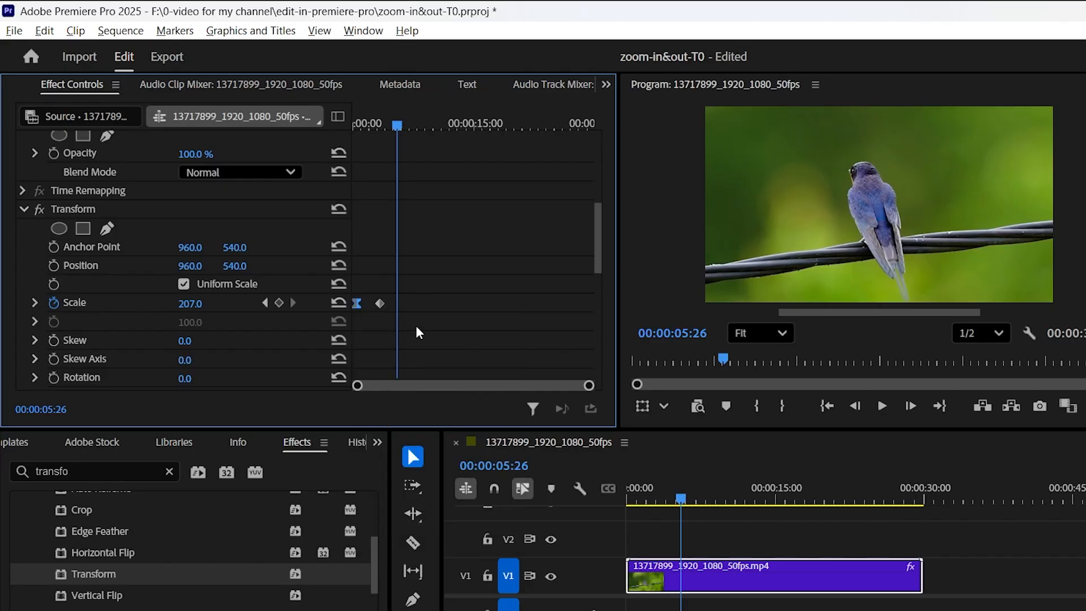
pyautogui.rightClick(380, 304)
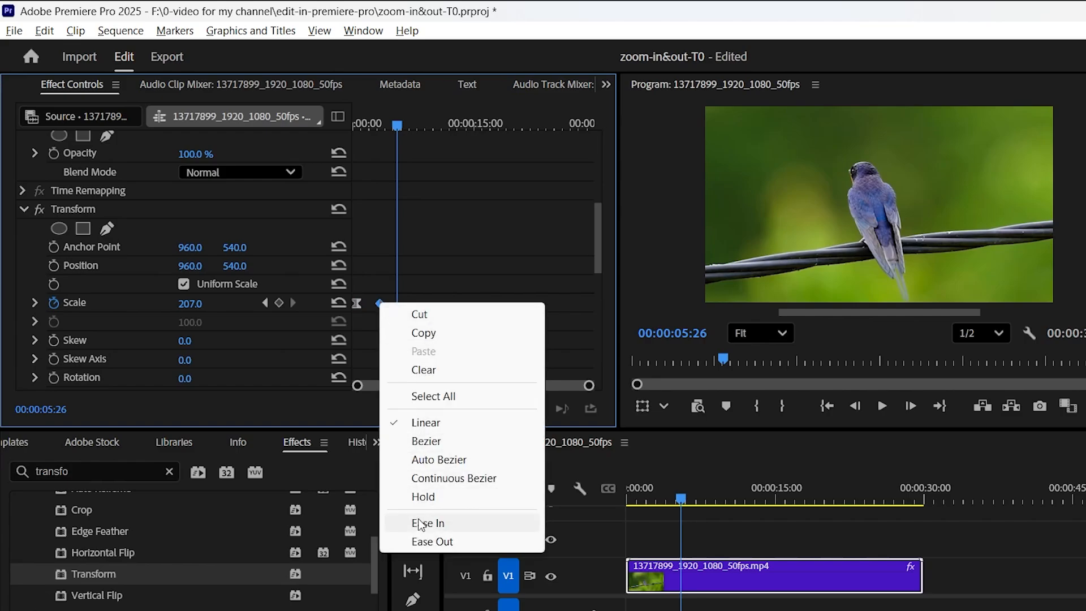
pyautogui.click(425, 542)
# - Play the eased zoom-in from the start of the sequence until just past the second Scale keyframe
pyautogui.moveTo(397, 123); pyautogui.dragTo(354, 124)
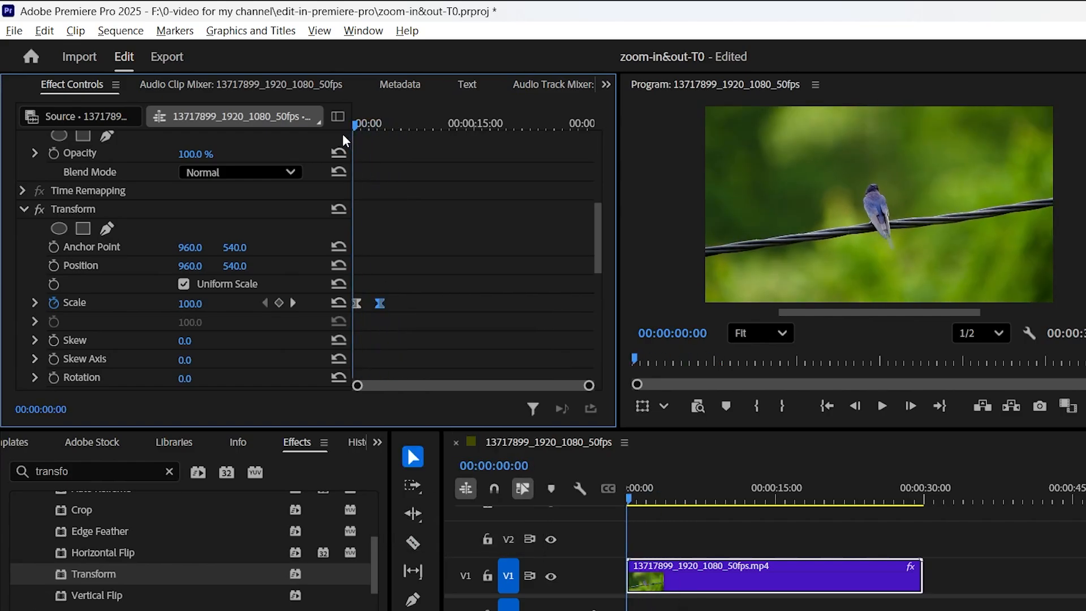
pyautogui.click(883, 406)
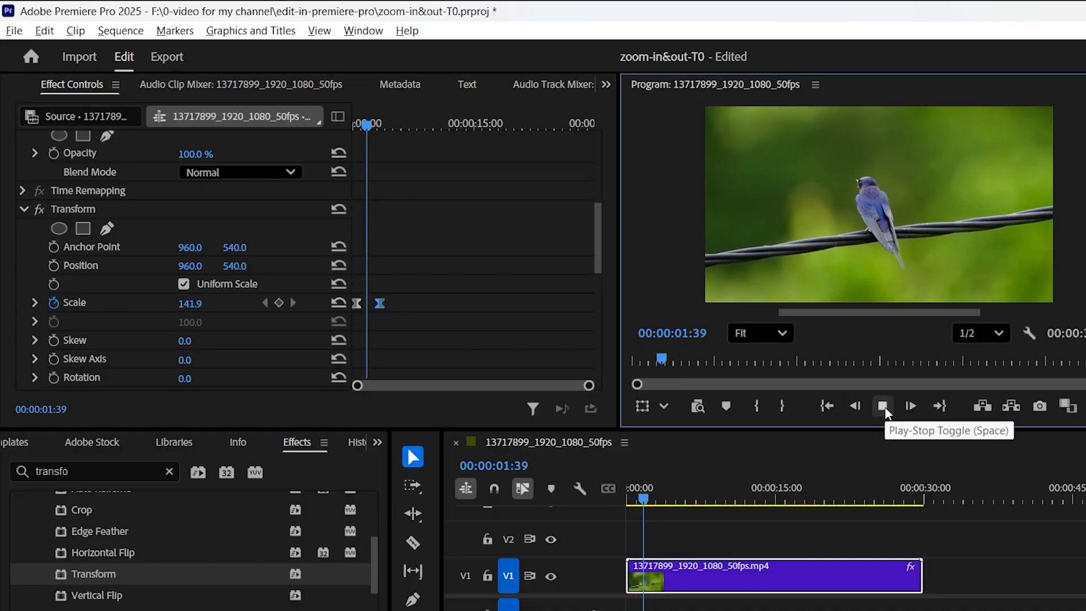
pyautogui.click(883, 406)
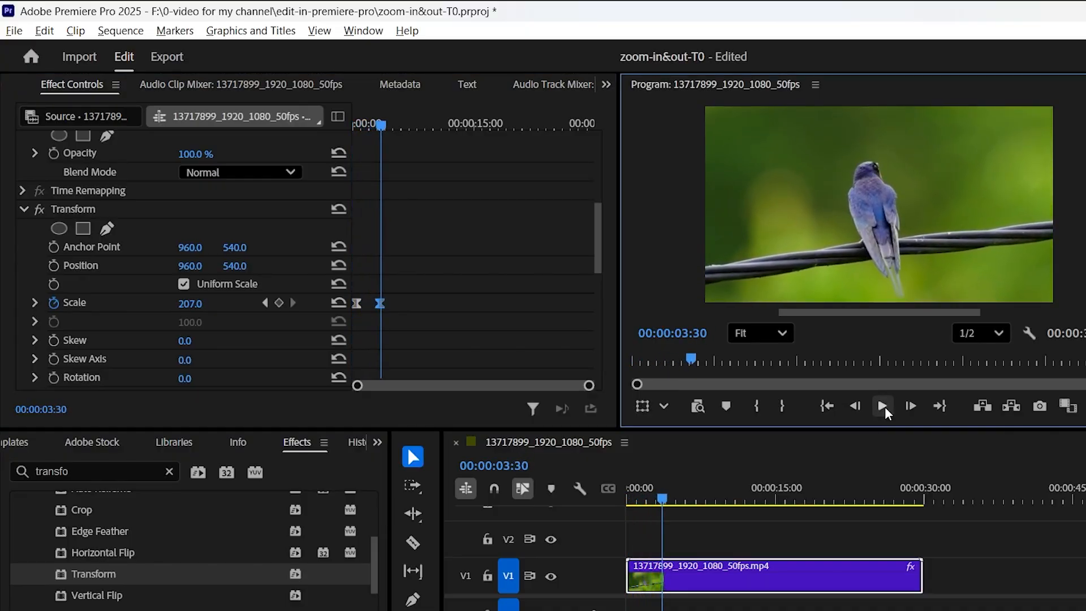
# - Hold the Transform Scale at 207 with a keyframe at 00:00:05:09, and keyframe it back to 100 at 00:00:07:41
pyautogui.moveTo(383, 124)
pyautogui.mouseDown()
pyautogui.moveTo(371, 121)
pyautogui.moveTo(395, 123)
pyautogui.mouseUp()
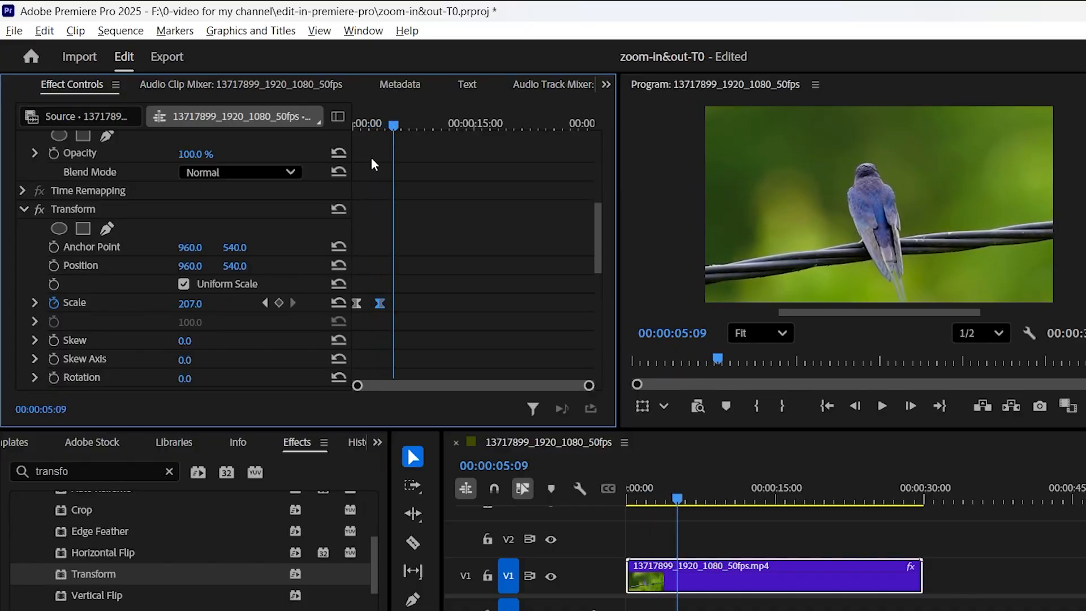
pyautogui.click(279, 304)
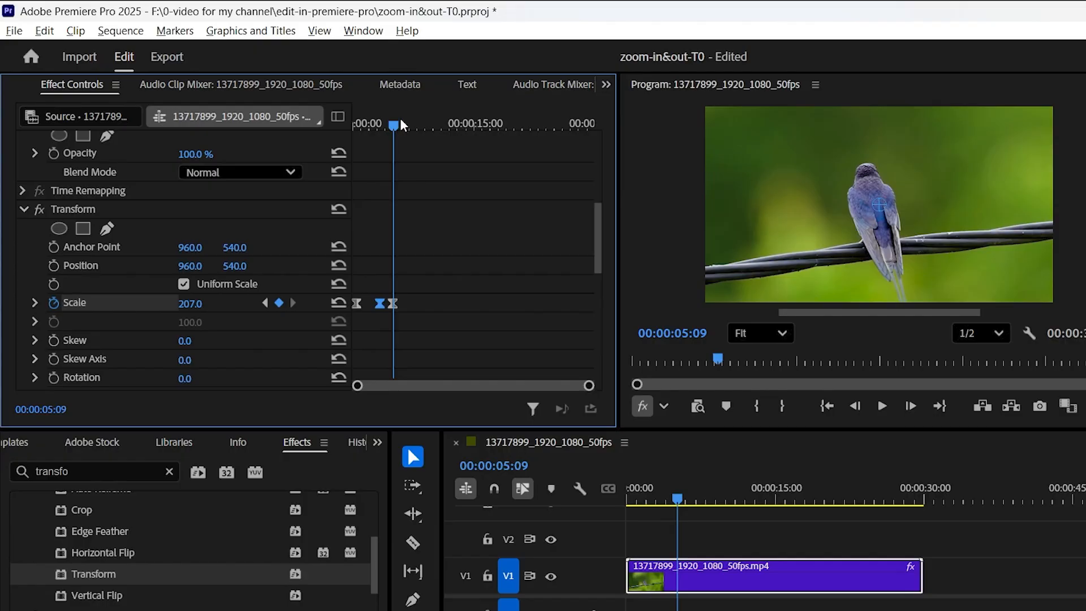
pyautogui.moveTo(395, 123); pyautogui.dragTo(418, 125)
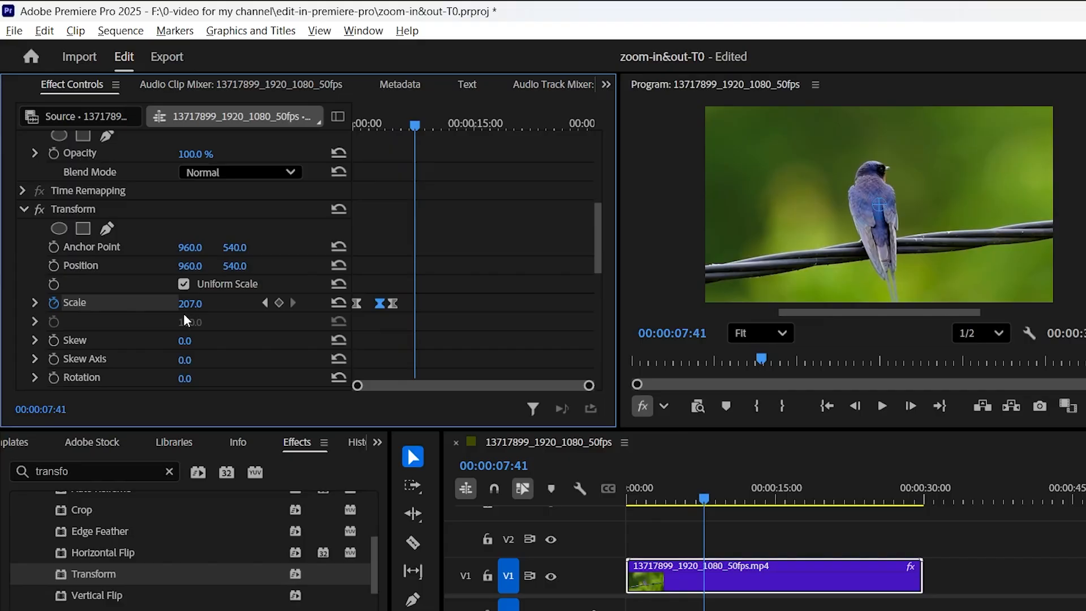
pyautogui.moveTo(187, 304); pyautogui.dragTo(126, 305)
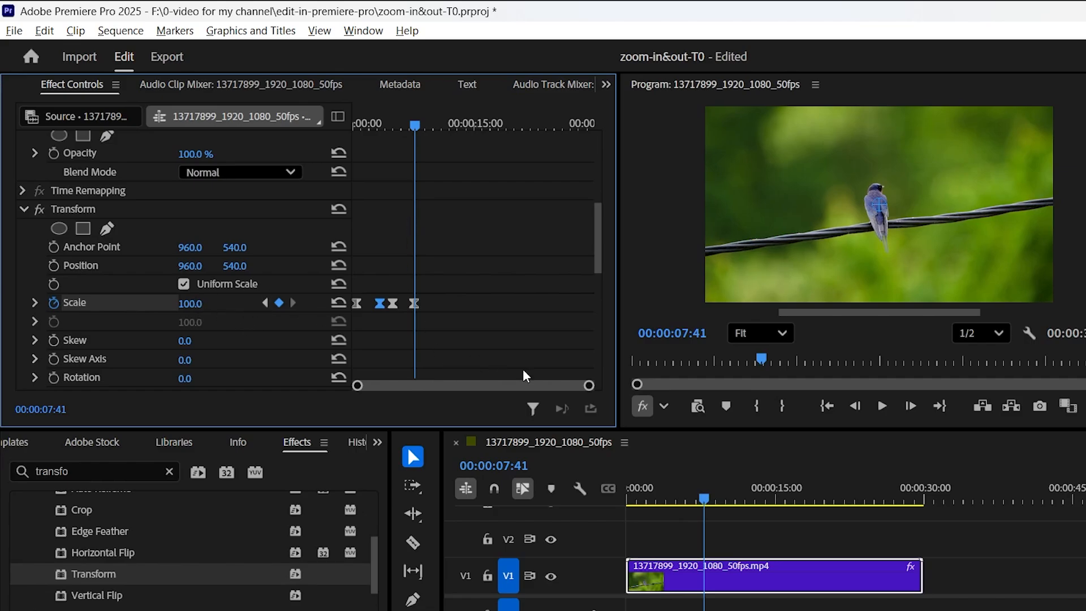
pyautogui.moveTo(589, 385); pyautogui.dragTo(545, 383)
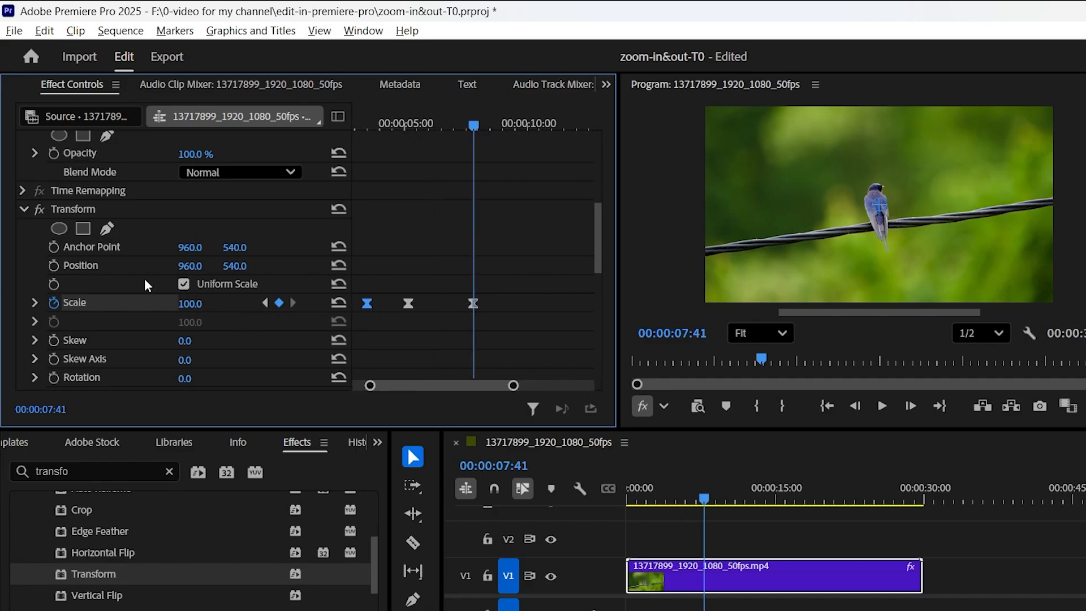
# - Reveal the Transform Scale value and velocity graphs in an enlarged Effect Controls panel, with the first Scale keyframe selected
pyautogui.click(35, 302)
pyautogui.moveTo(597, 237); pyautogui.dragTo(603, 258)
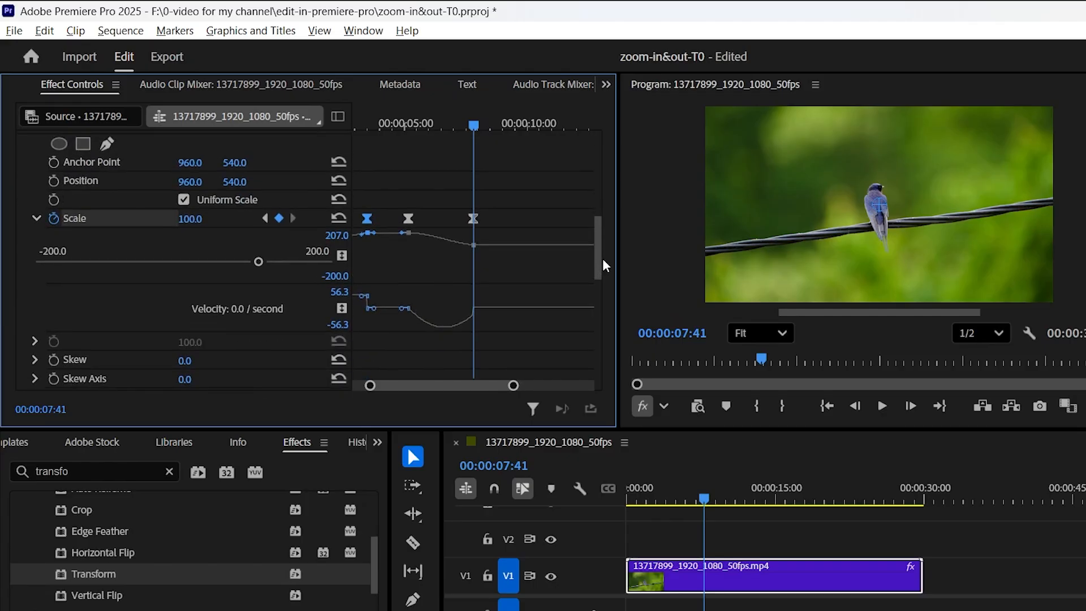
pyautogui.moveTo(457, 385); pyautogui.dragTo(403, 387)
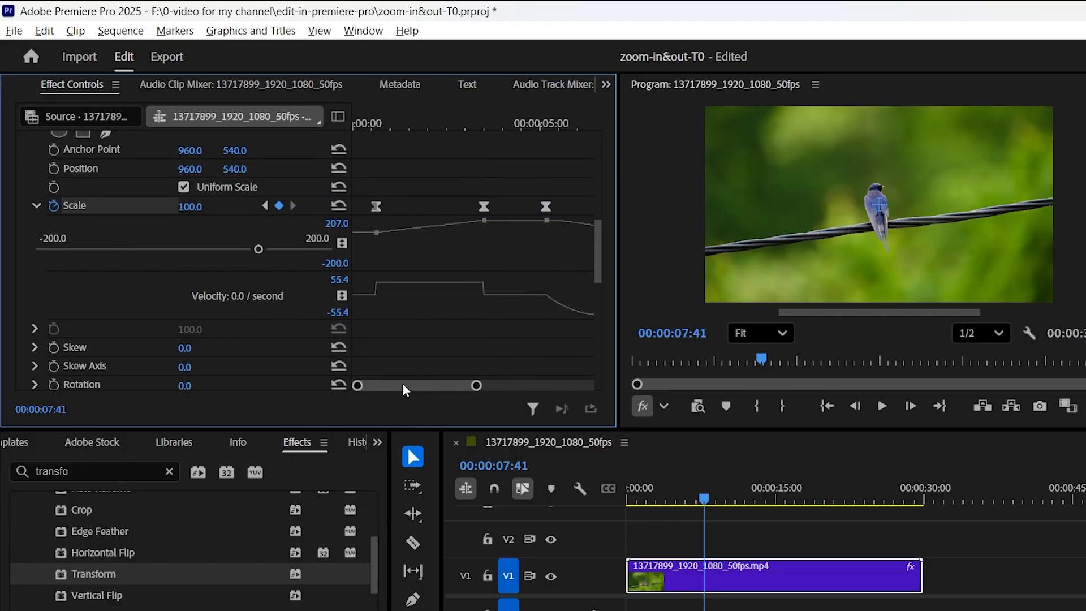
pyautogui.click(373, 205)
pyautogui.moveTo(436, 428); pyautogui.dragTo(435, 484)
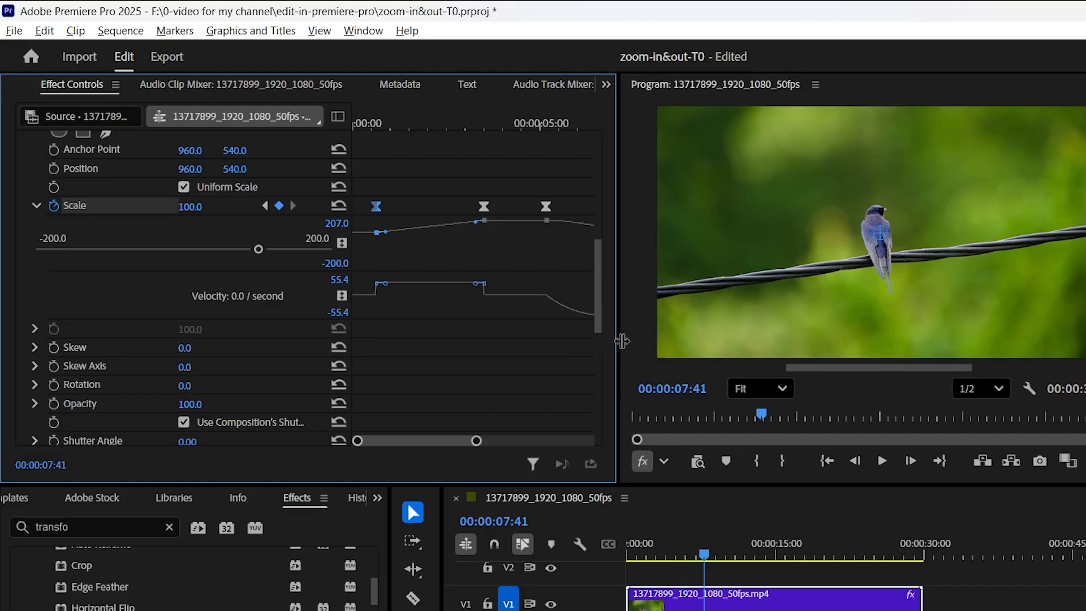
pyautogui.moveTo(618, 347); pyautogui.dragTo(707, 353)
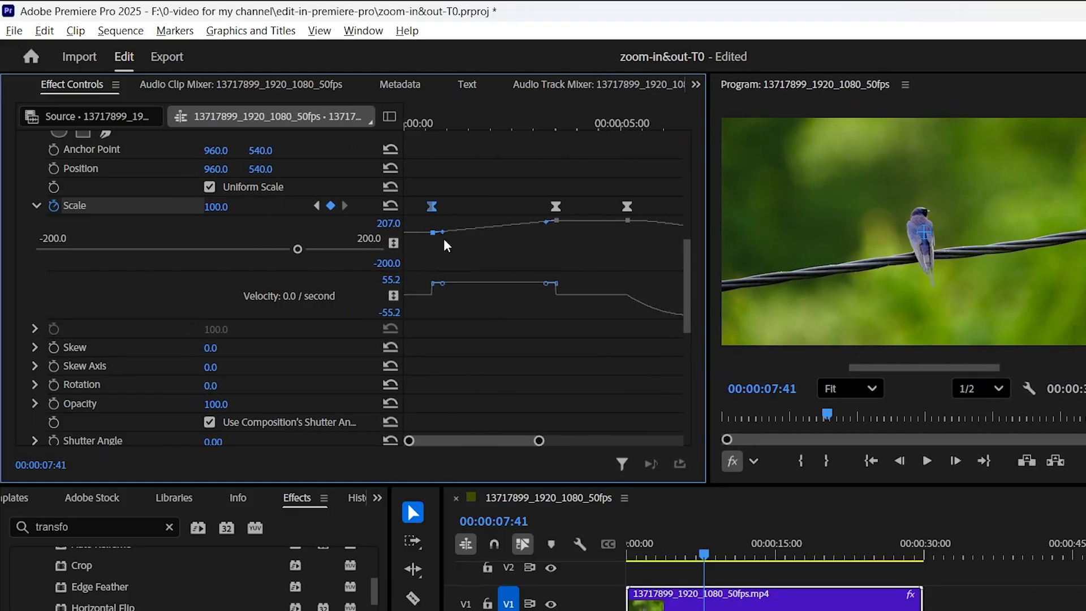
# - Lengthen the Bezier handles of the first and second Scale keyframes to shape the zoom-in velocity into a smooth bell curve
pyautogui.moveTo(538, 440); pyautogui.dragTo(473, 441)
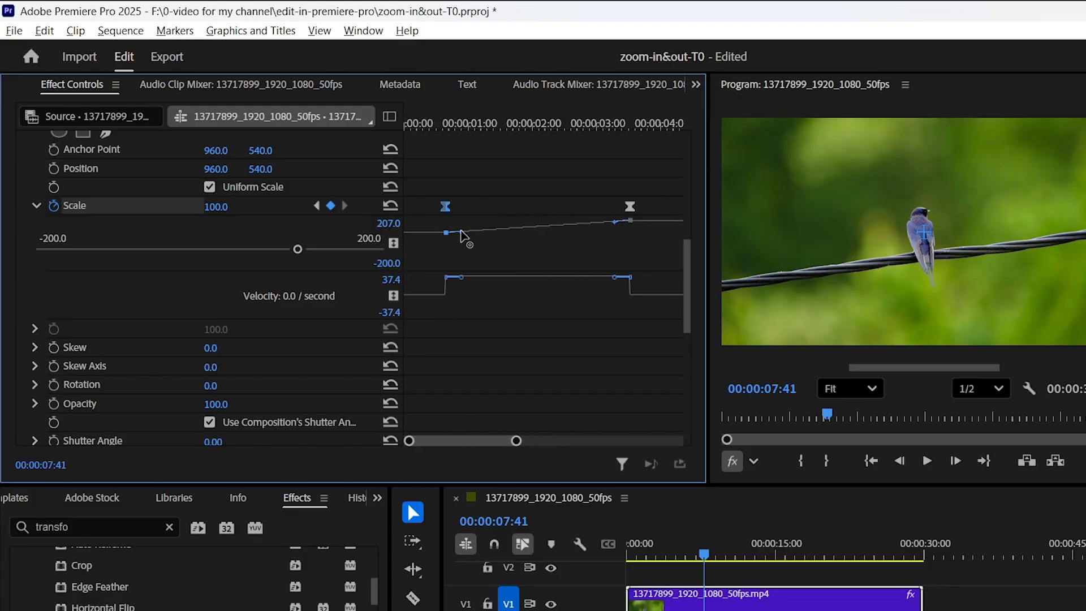
pyautogui.moveTo(461, 231); pyautogui.dragTo(478, 232)
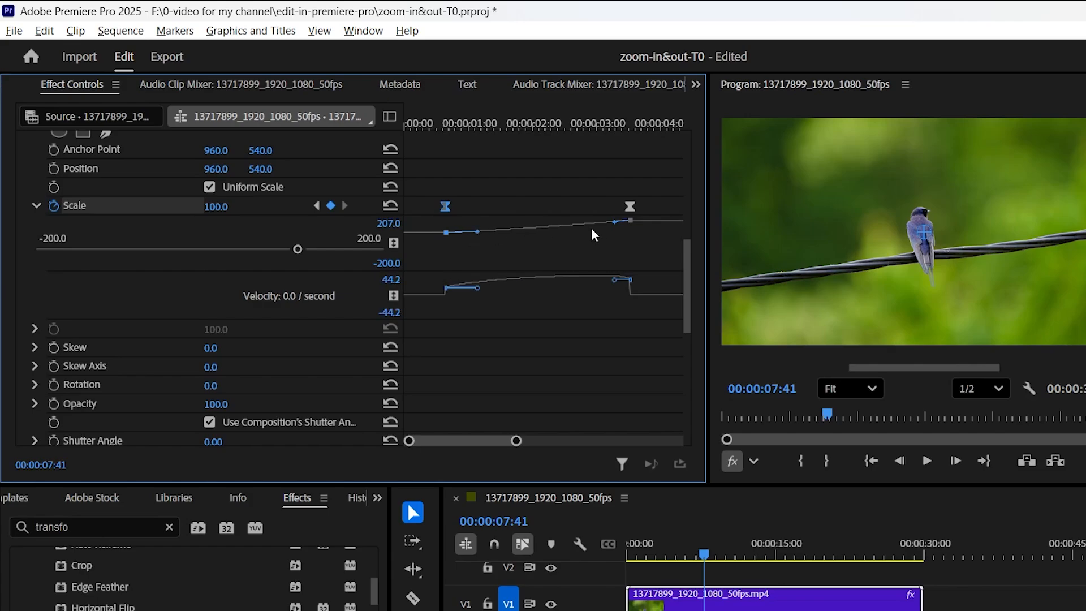
pyautogui.moveTo(615, 224); pyautogui.dragTo(584, 221)
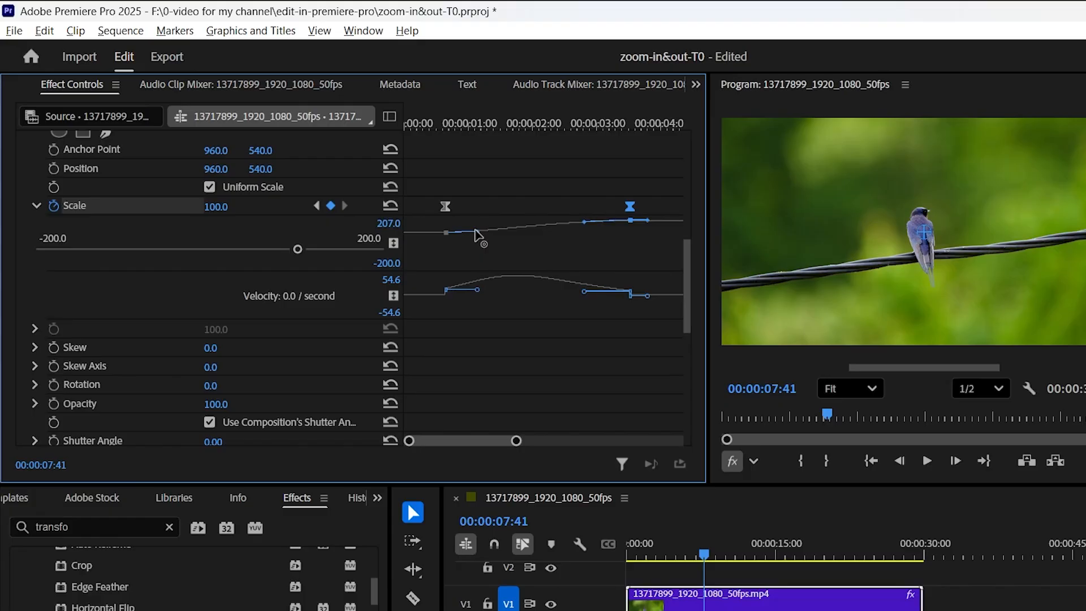
pyautogui.moveTo(478, 231); pyautogui.dragTo(491, 232)
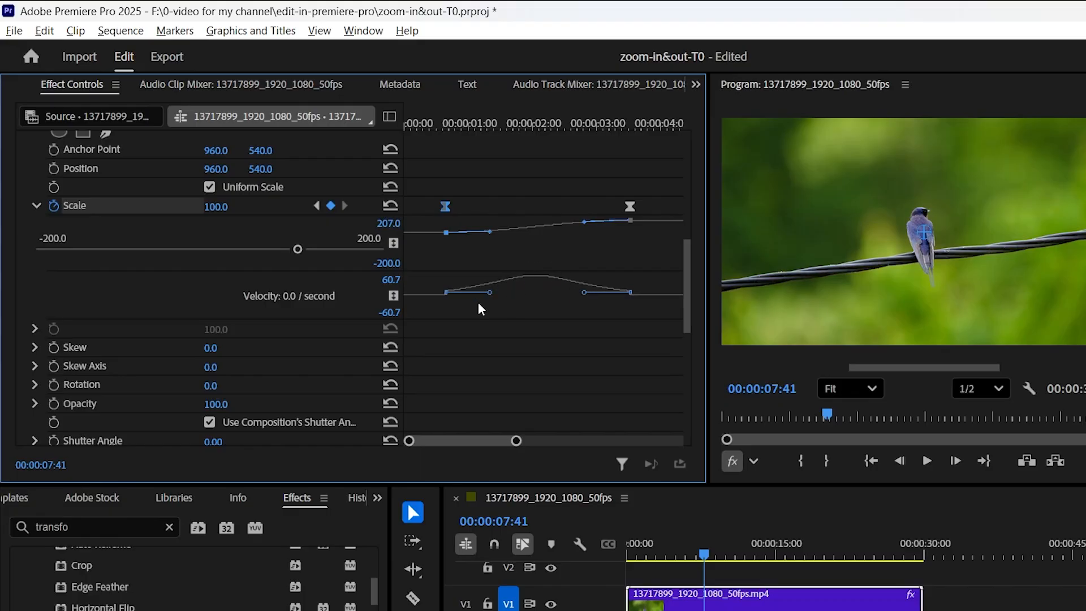
# - Move the third Scale keyframe to just after 00:00:04:00 and lengthen the zoom-out handles on both sides into a smooth curve
pyautogui.moveTo(485, 440)
pyautogui.mouseDown()
pyautogui.moveTo(516, 440)
pyautogui.moveTo(498, 445)
pyautogui.mouseUp()
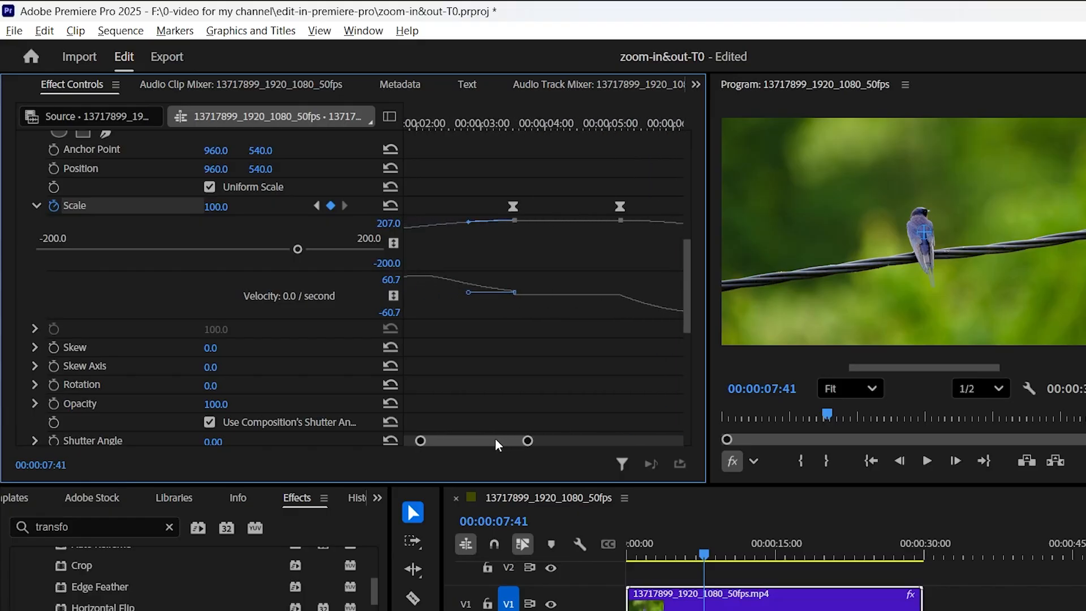
pyautogui.moveTo(619, 206); pyautogui.dragTo(556, 207)
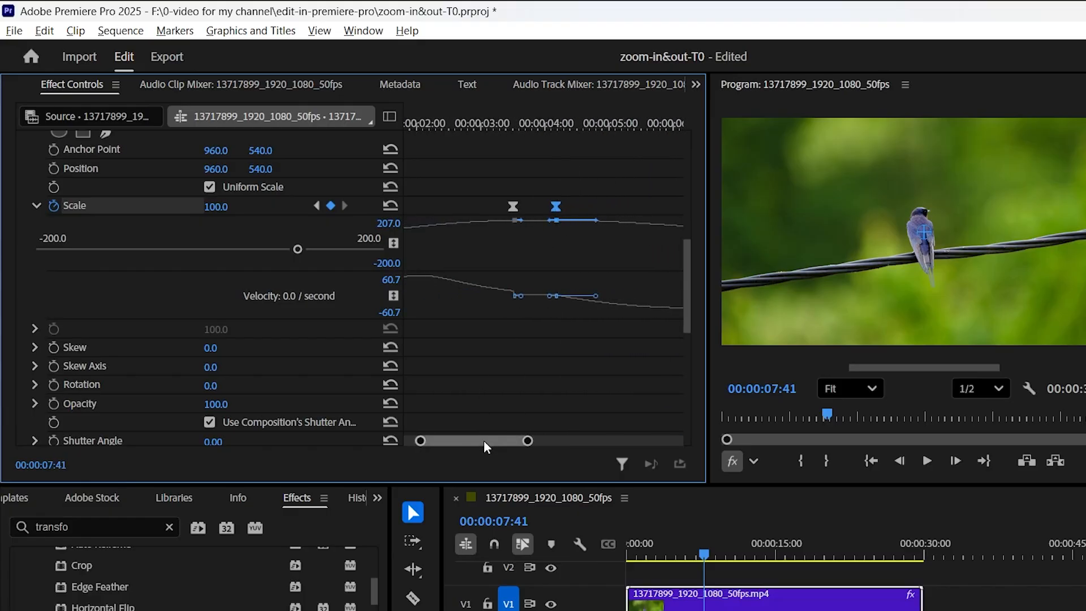
pyautogui.moveTo(485, 442); pyautogui.dragTo(500, 446)
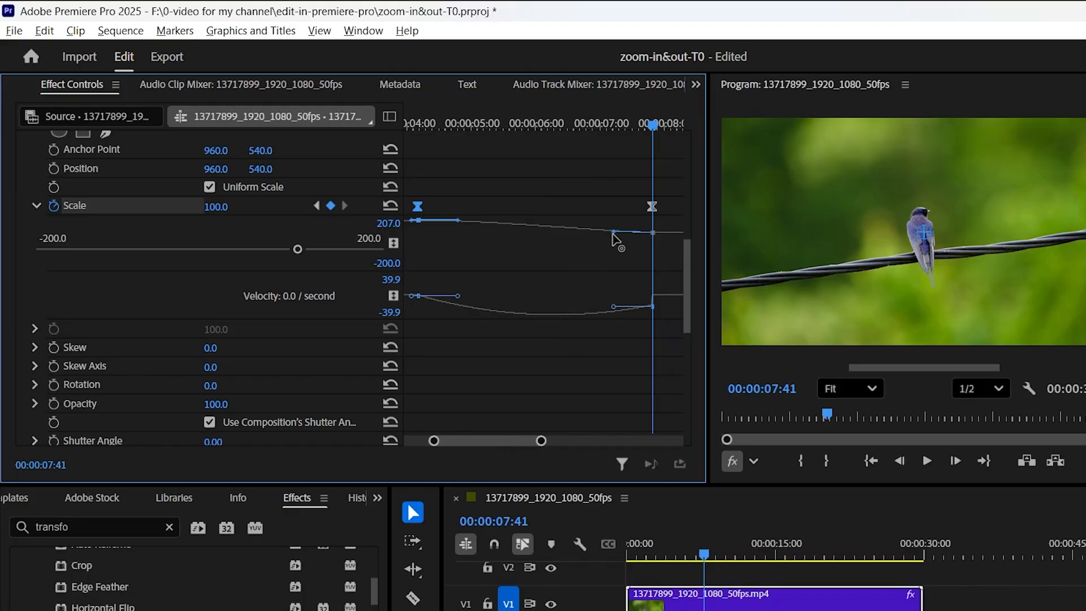
pyautogui.moveTo(614, 232); pyautogui.dragTo(594, 232)
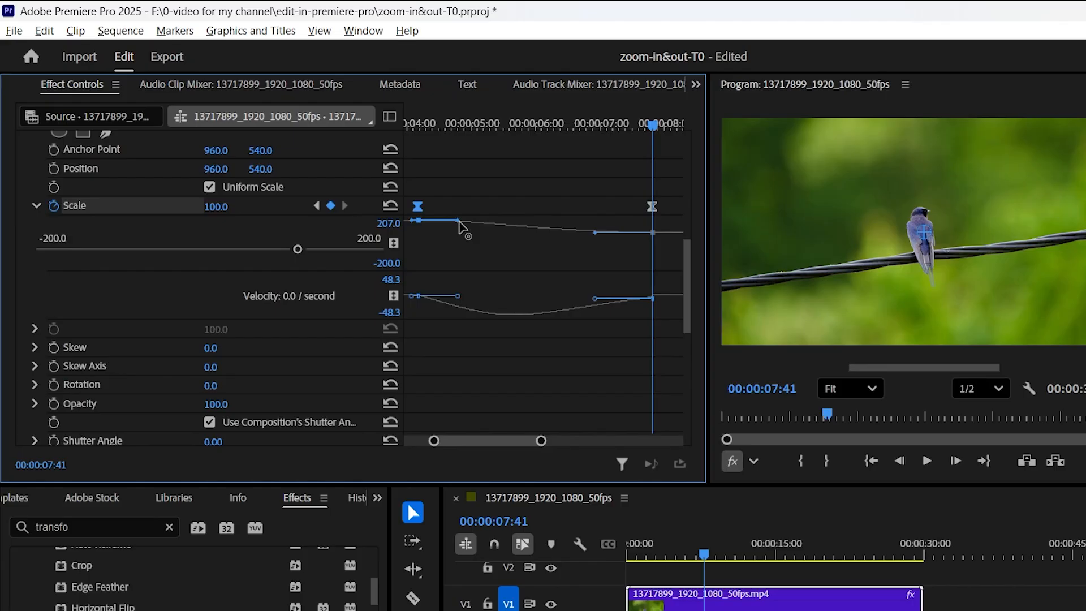
pyautogui.moveTo(458, 220); pyautogui.dragTo(474, 222)
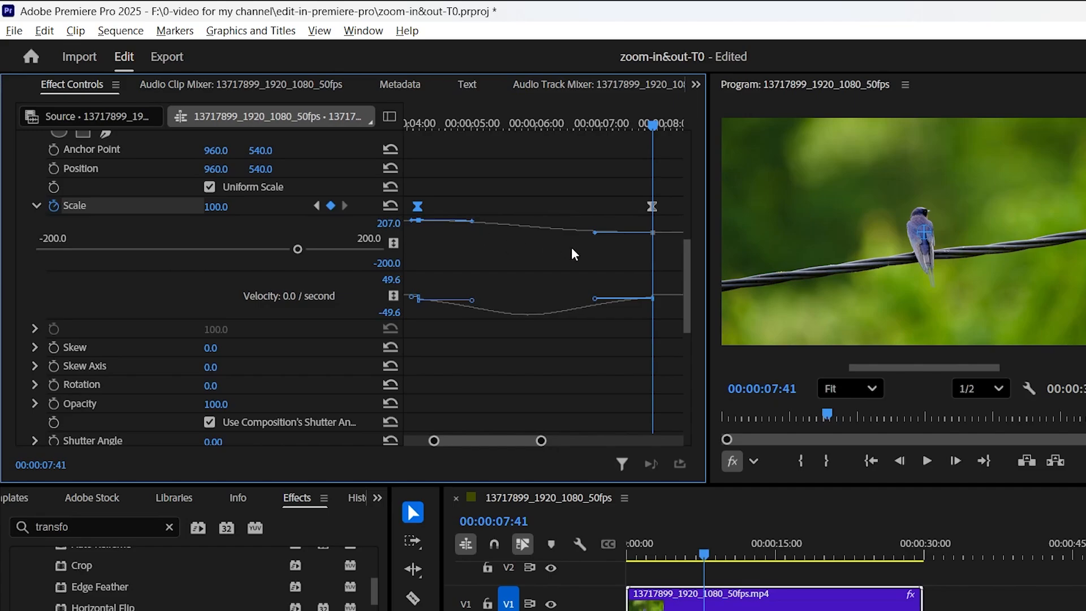
pyautogui.moveTo(593, 232); pyautogui.dragTo(584, 232)
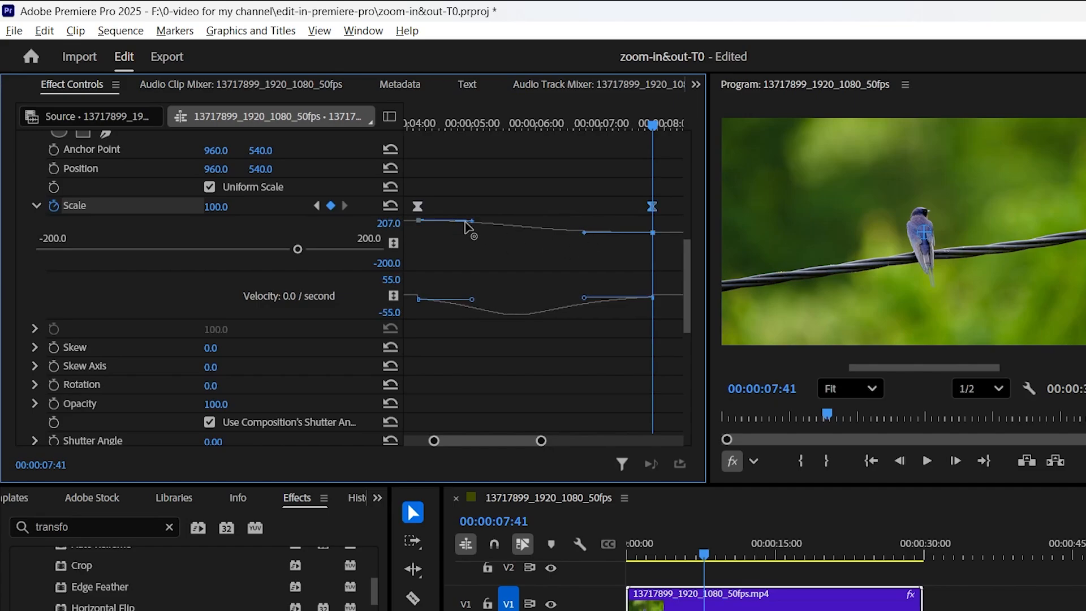
pyautogui.moveTo(472, 223); pyautogui.dragTo(478, 223)
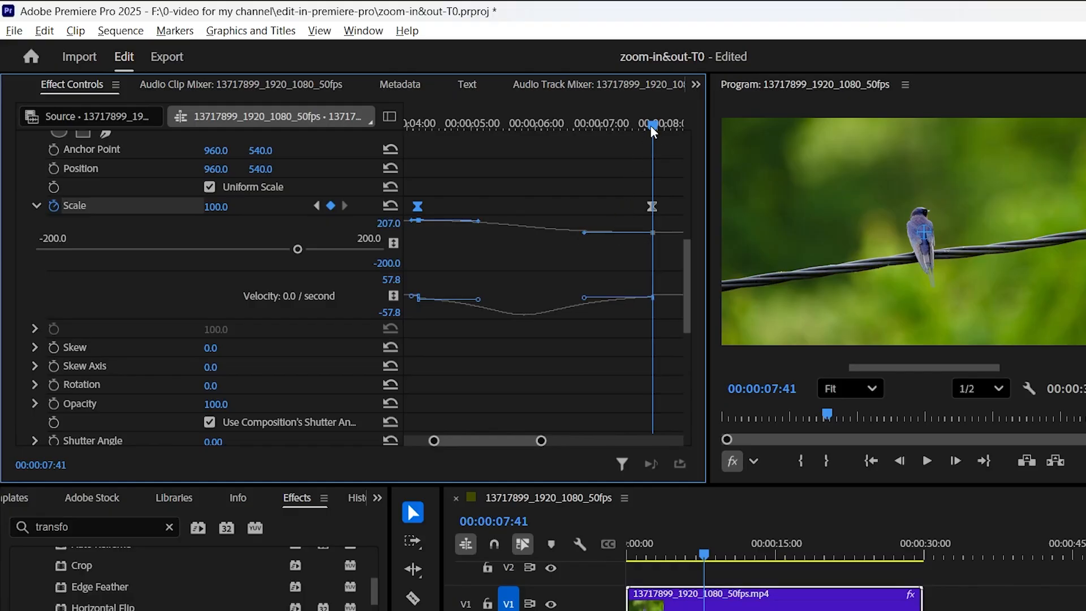
# - Move the last Scale keyframe to about 00:00:07:00 and play the zoom-in and zoom-out from the sequence start
pyautogui.moveTo(654, 129); pyautogui.dragTo(586, 125)
pyautogui.moveTo(651, 207); pyautogui.dragTo(600, 208)
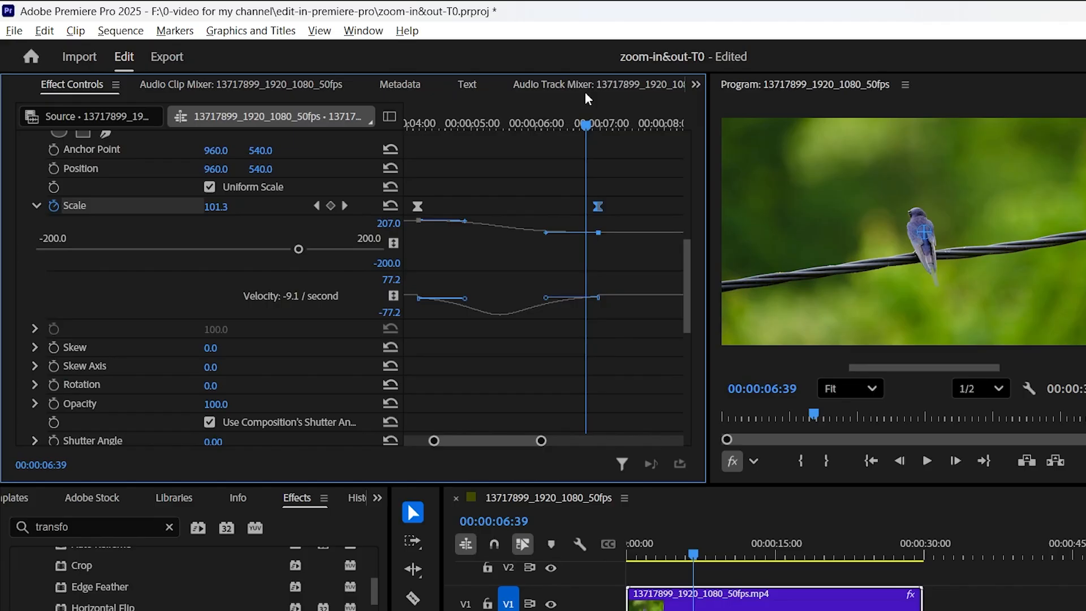
pyautogui.moveTo(588, 130); pyautogui.dragTo(390, 147)
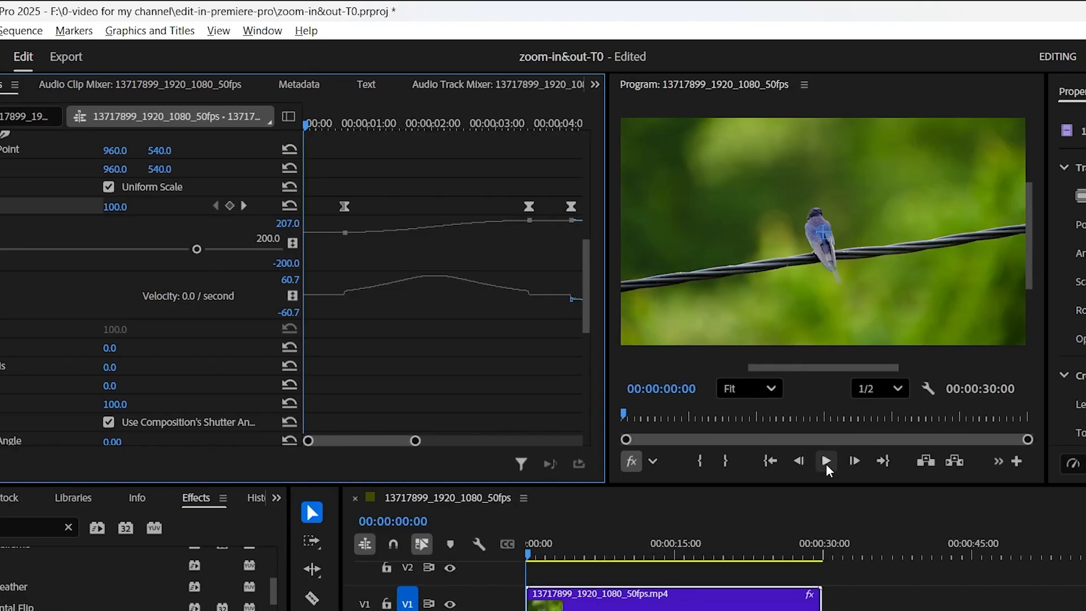
pyautogui.click(882, 461)
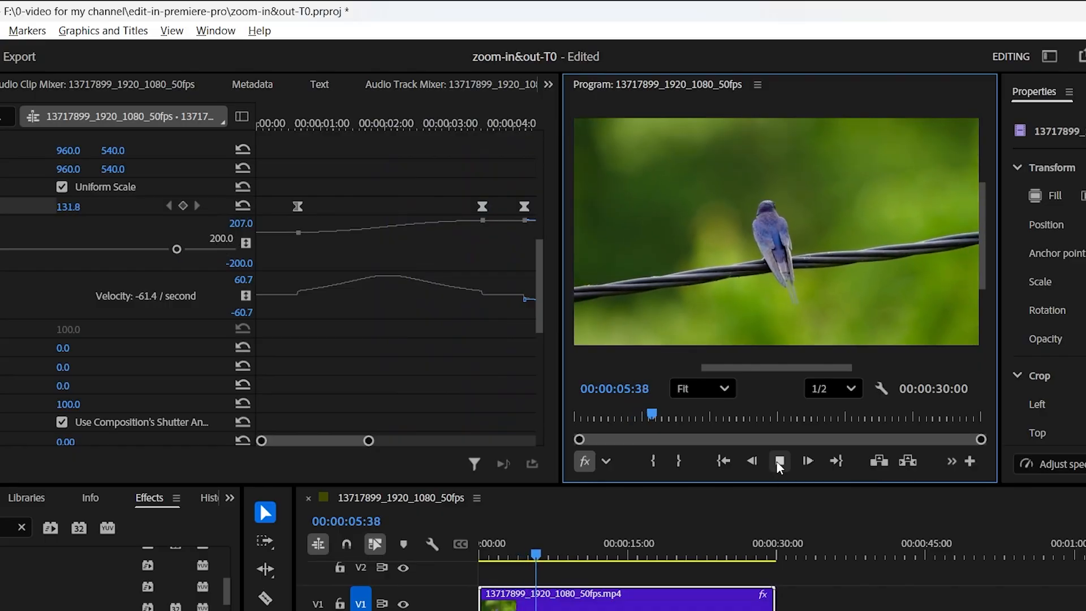
pyautogui.click(778, 465)
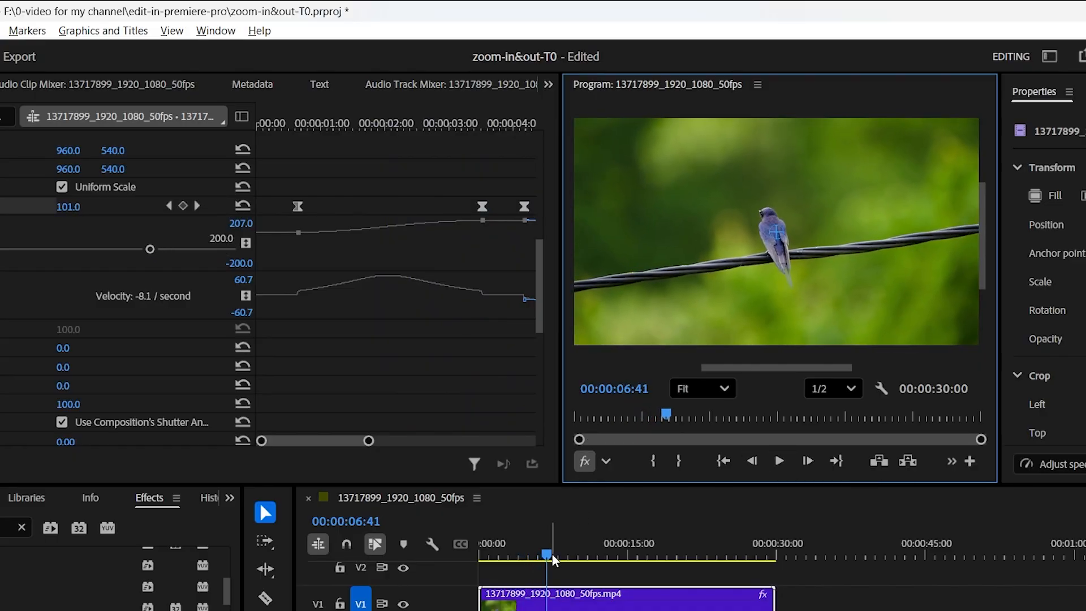
pyautogui.moveTo(547, 556); pyautogui.dragTo(445, 557)
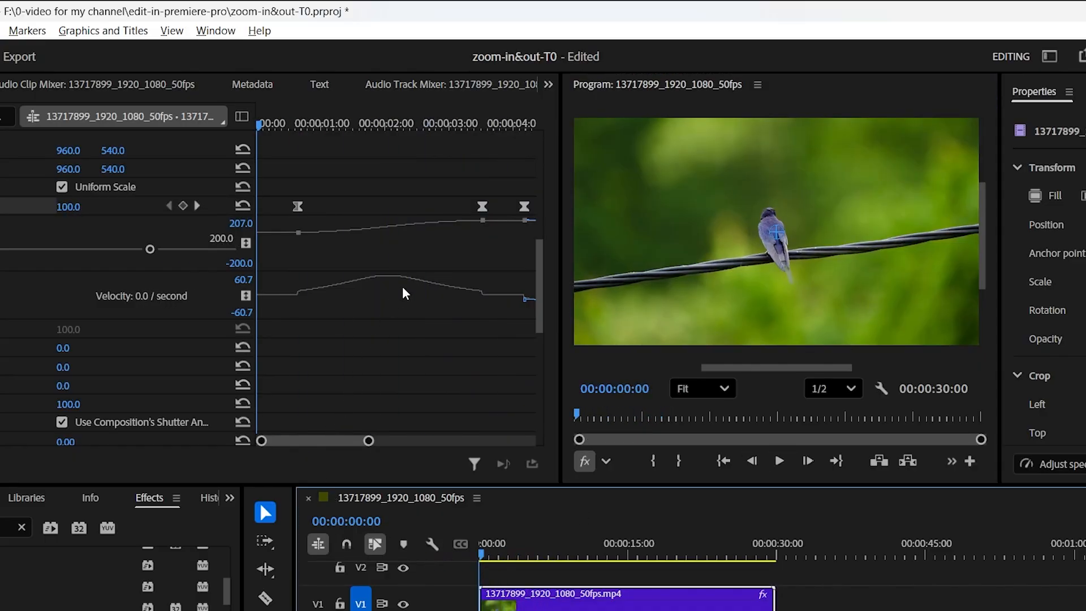
# - Speed up the animation by moving the second, third and last Scale keyframes earlier, the last one to about 00:00:06:00
pyautogui.moveTo(482, 212); pyautogui.dragTo(453, 220)
pyautogui.moveTo(525, 206); pyautogui.dragTo(486, 208)
pyautogui.moveTo(354, 440); pyautogui.dragTo(378, 440)
pyautogui.moveTo(449, 205); pyautogui.dragTo(383, 210)
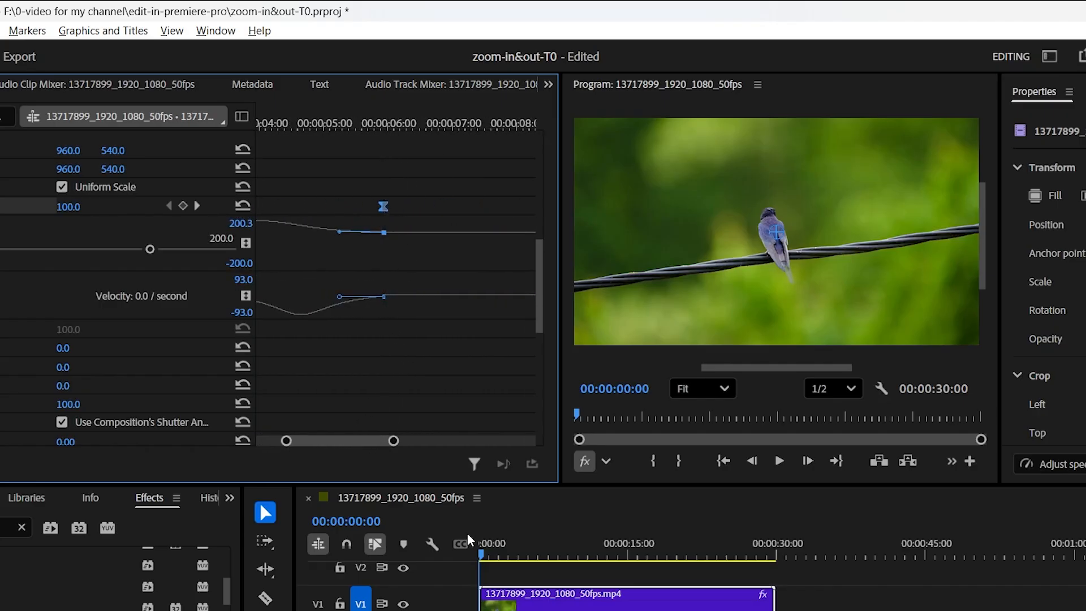
pyautogui.moveTo(354, 439); pyautogui.dragTo(336, 439)
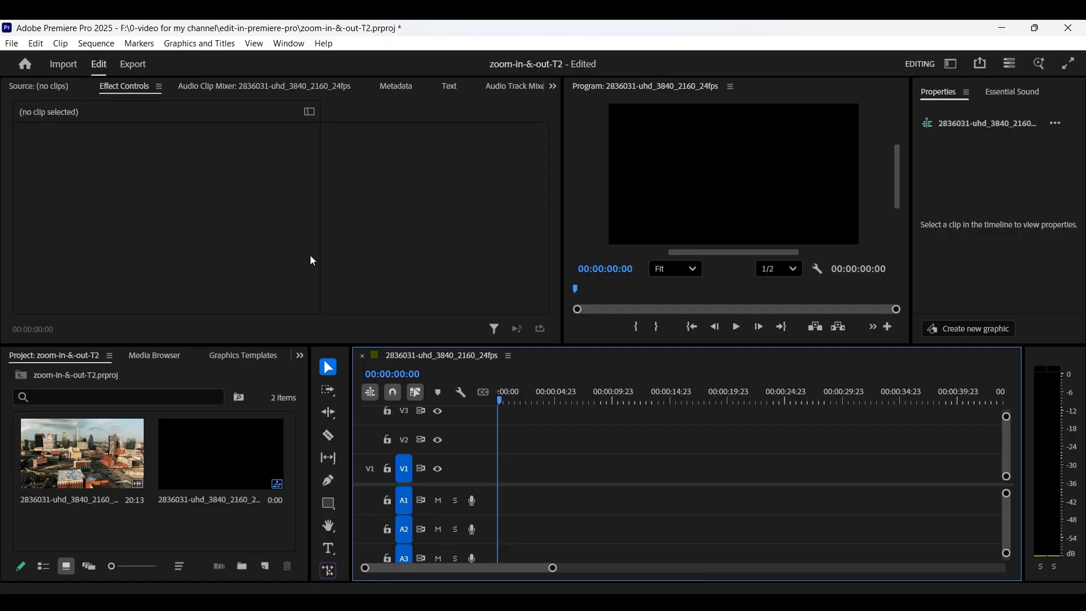
# - In the zoom-in-&-out-T2 project, place the 2836031-uhd_3840_2160_24fps.mp4 city clip at the start of the sequence and select it
pyautogui.click(72, 463)
pyautogui.moveTo(72, 463); pyautogui.dragTo(506, 508)
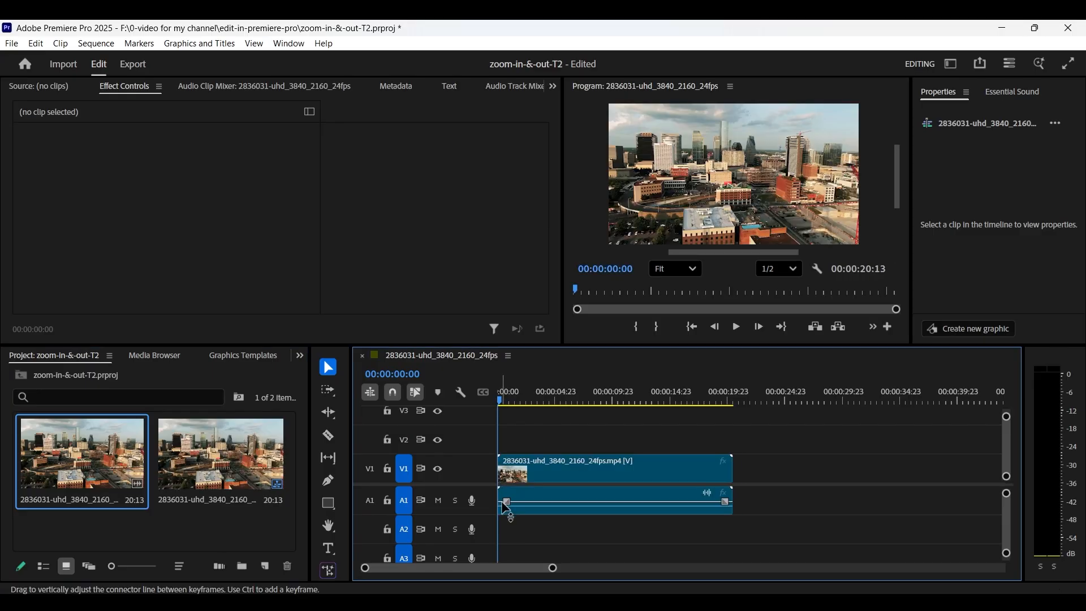
pyautogui.click(600, 467)
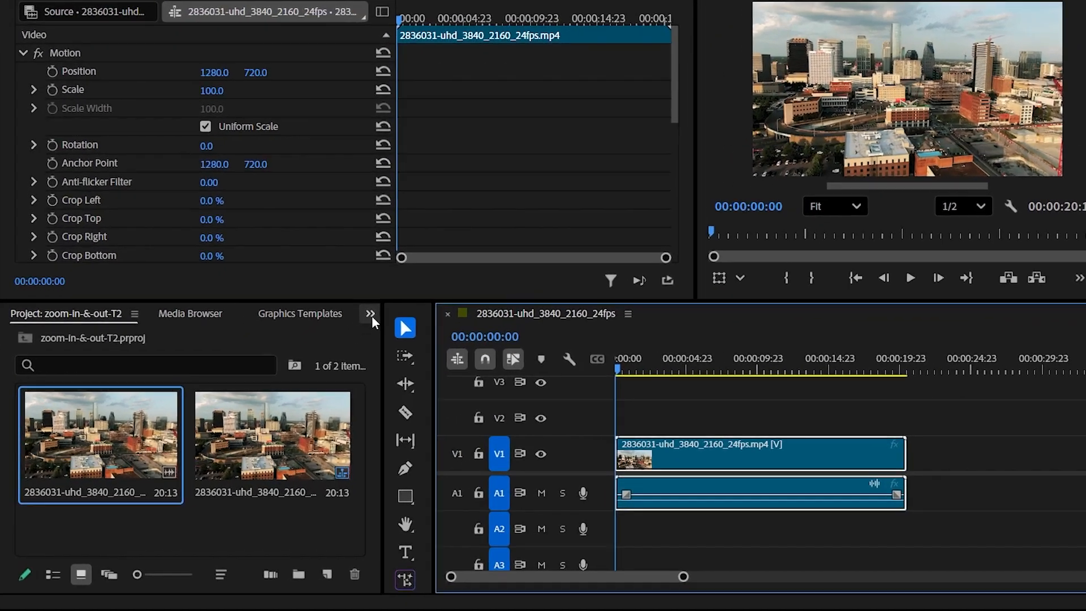
# - Search the effects for "transfor" and apply the Transform video effect to the city clip on V1
pyautogui.click(299, 356)
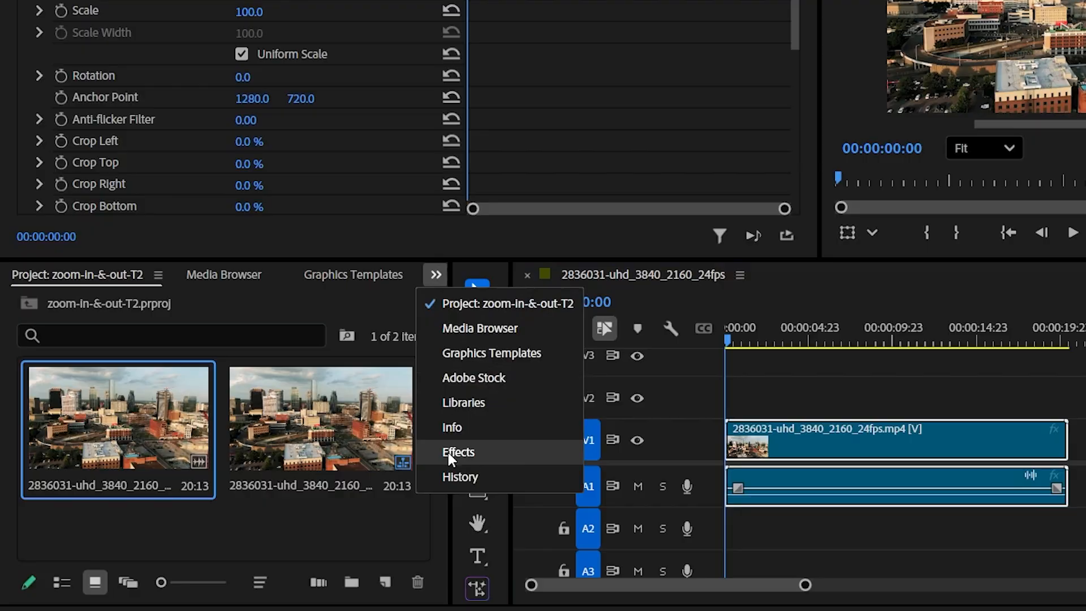
pyautogui.click(436, 455)
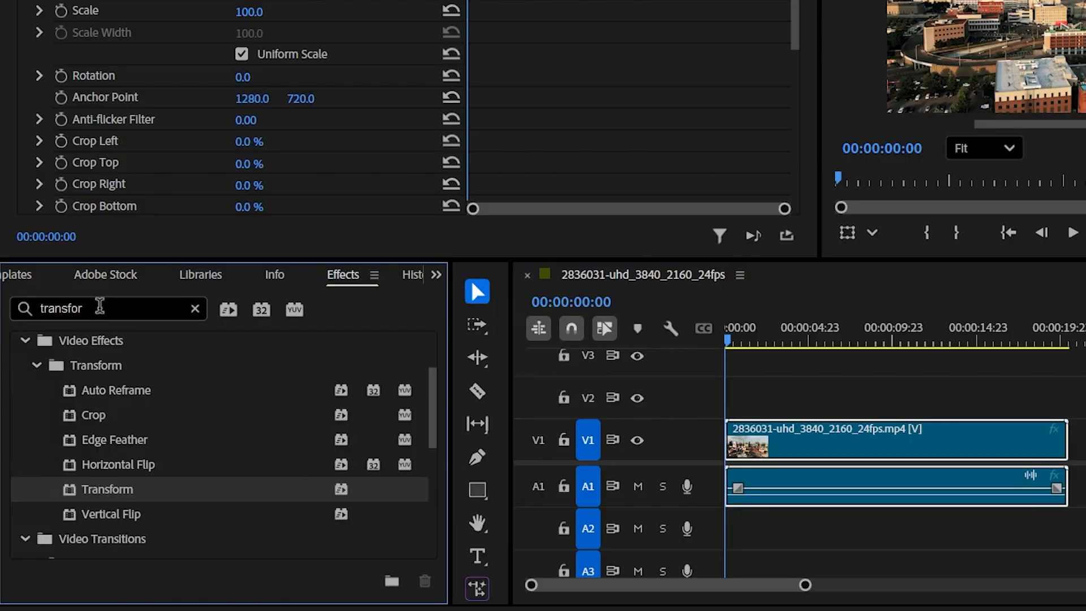
pyautogui.click(195, 308)
pyautogui.click(125, 304)
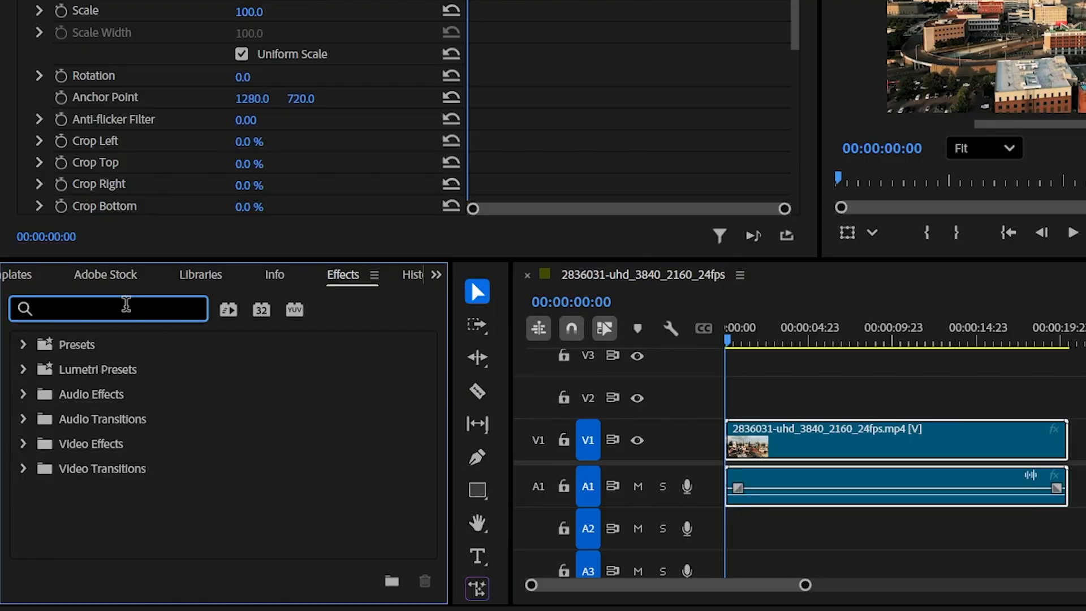
pyautogui.write('trans')
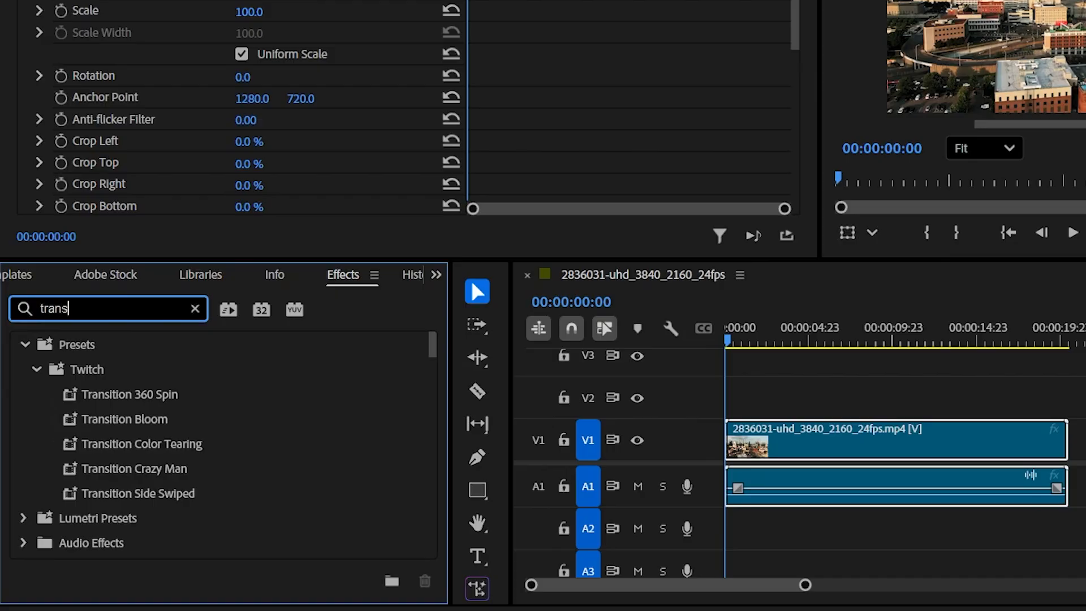
pyautogui.write('for')
pyautogui.scroll(-3, 113, 449)
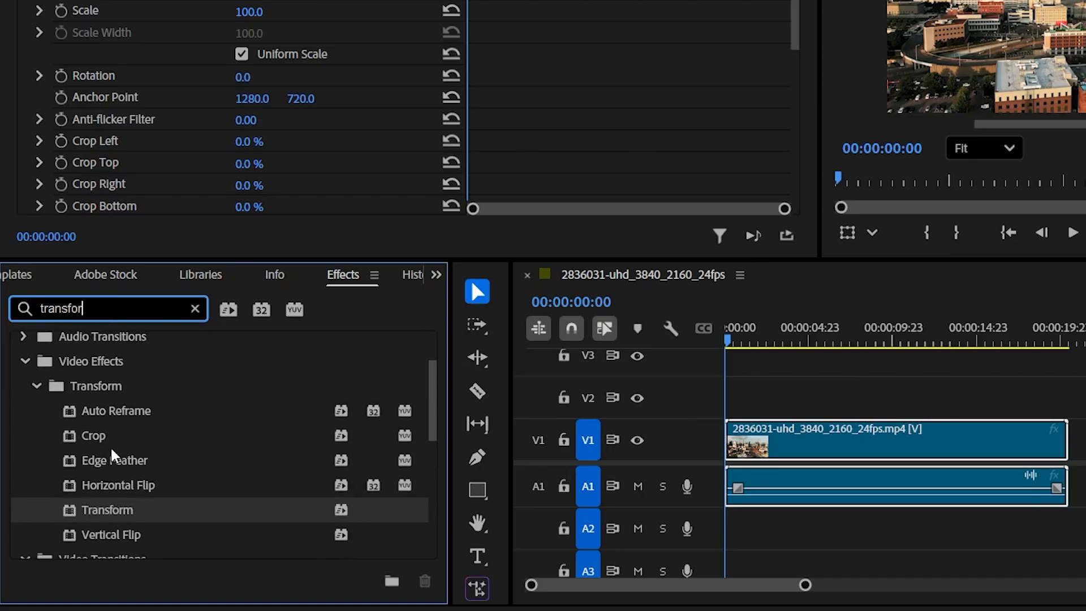
pyautogui.click(104, 509)
pyautogui.moveTo(83, 517); pyautogui.dragTo(803, 448)
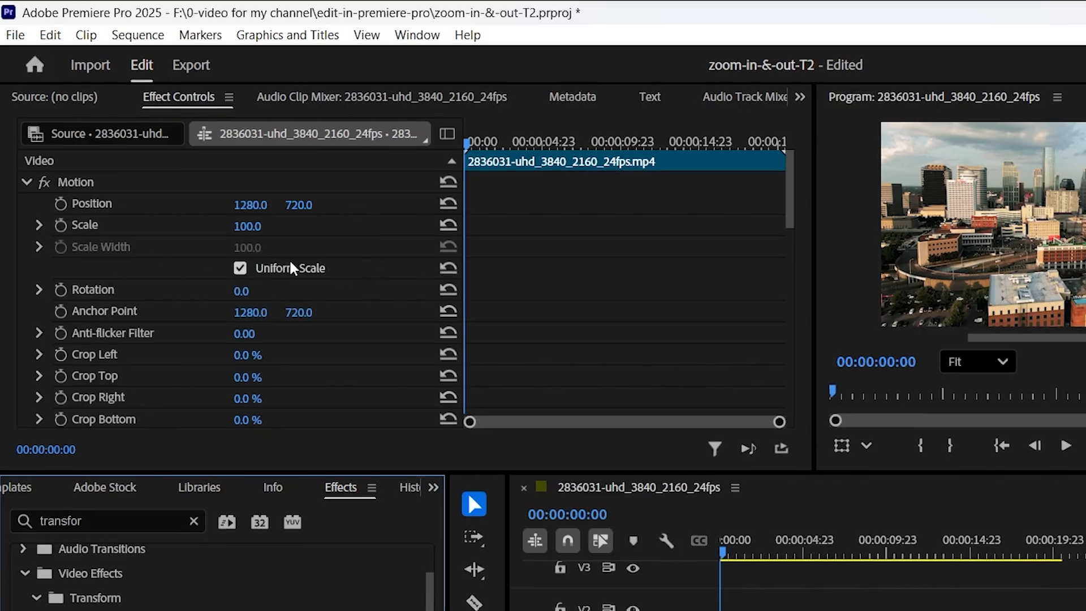
# - Set starting keyframes for the Transform effect's Position (1280, 720) and Scale (100) at 00:00:00:12
pyautogui.scroll(-5, 221, 294)
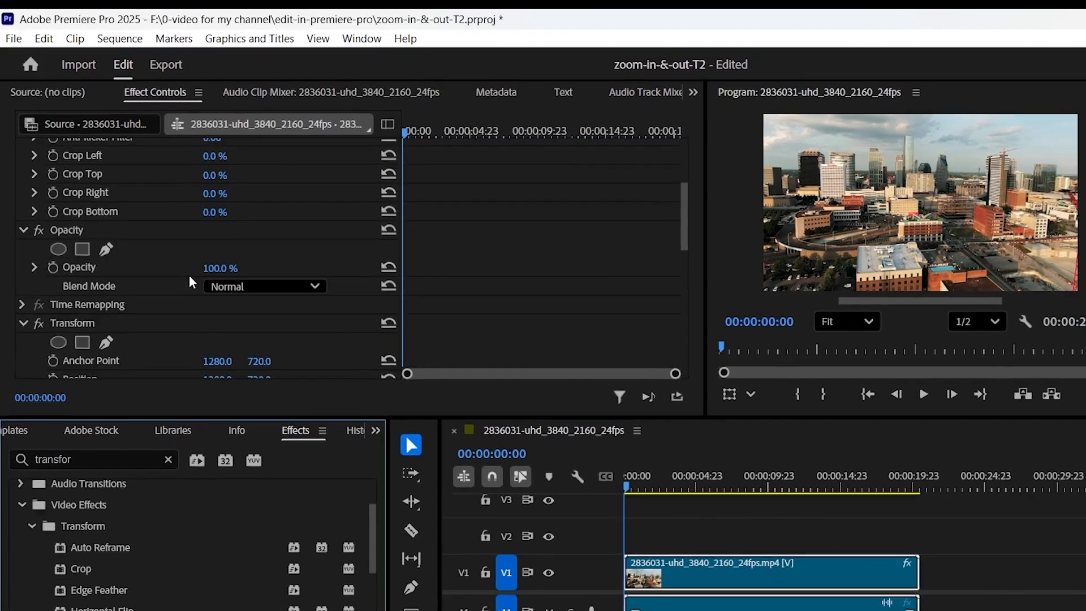
pyautogui.scroll(-5, 189, 274)
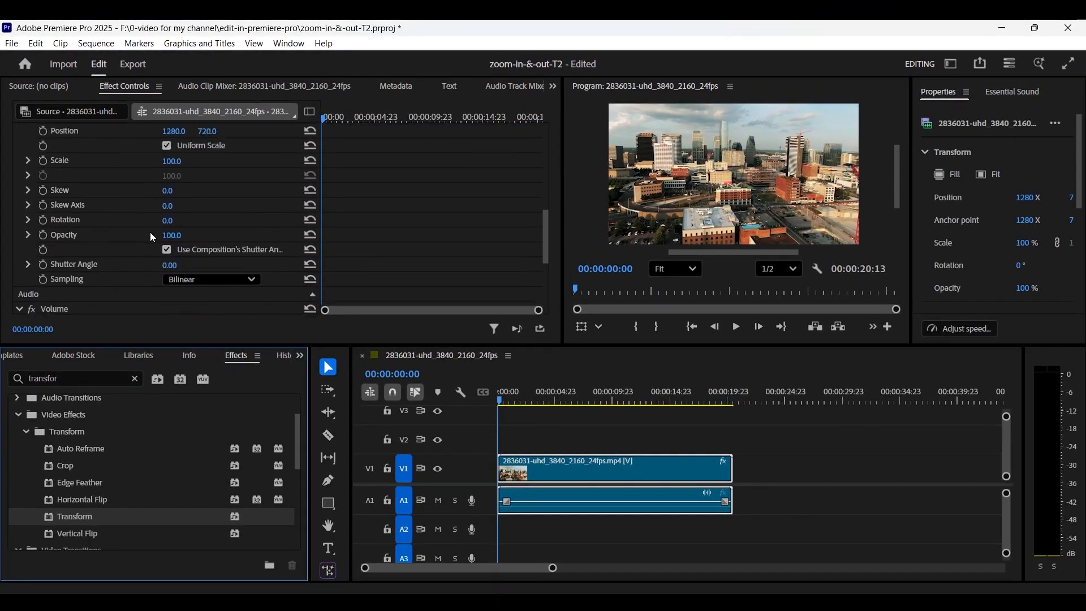
pyautogui.scroll(2, 150, 232)
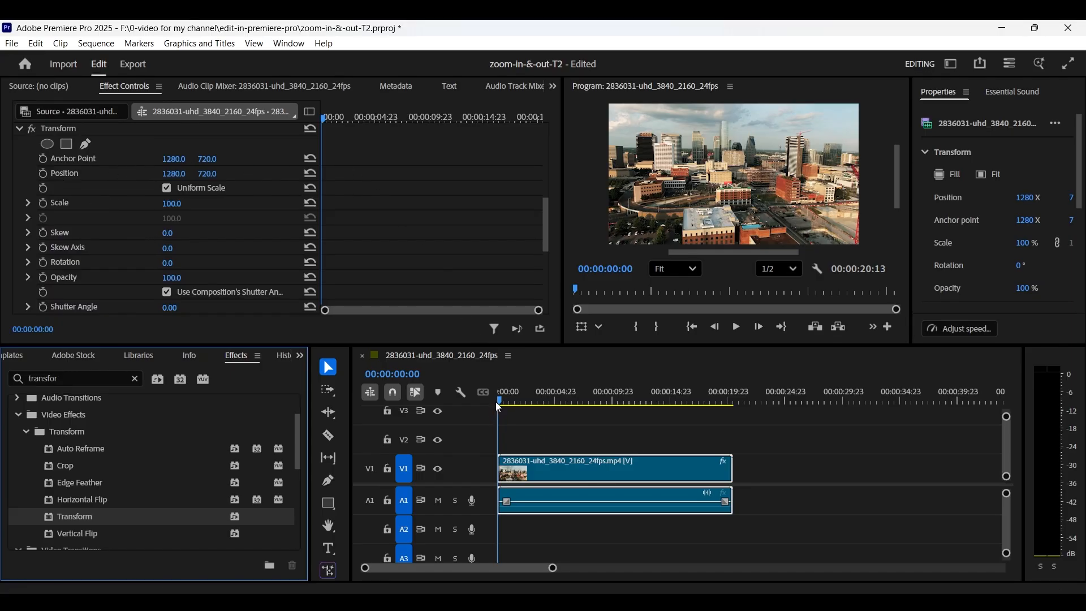
pyautogui.moveTo(502, 403); pyautogui.dragTo(505, 398)
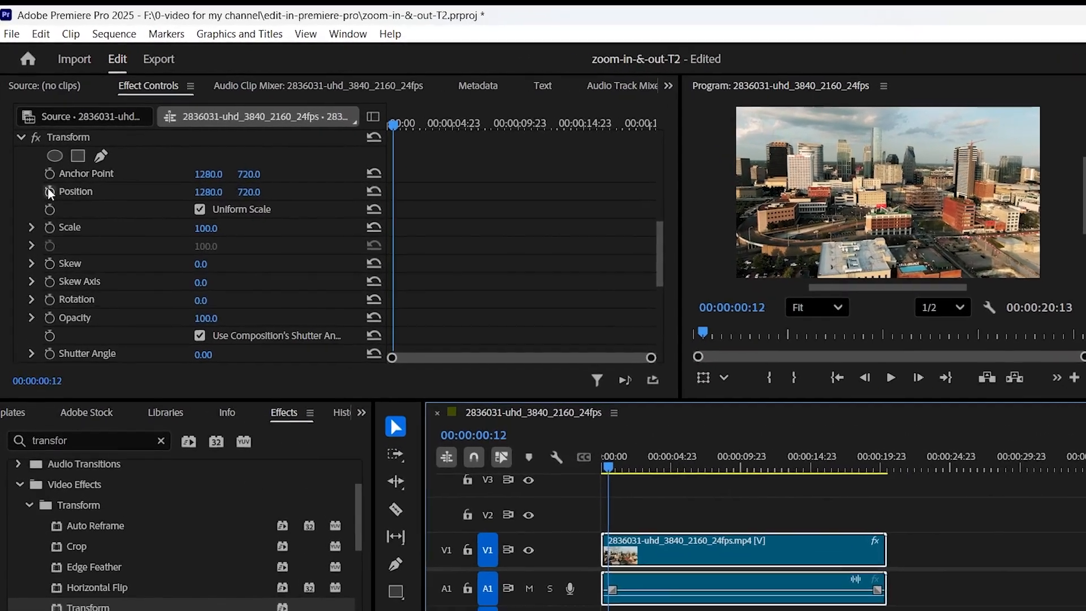
pyautogui.click(43, 173)
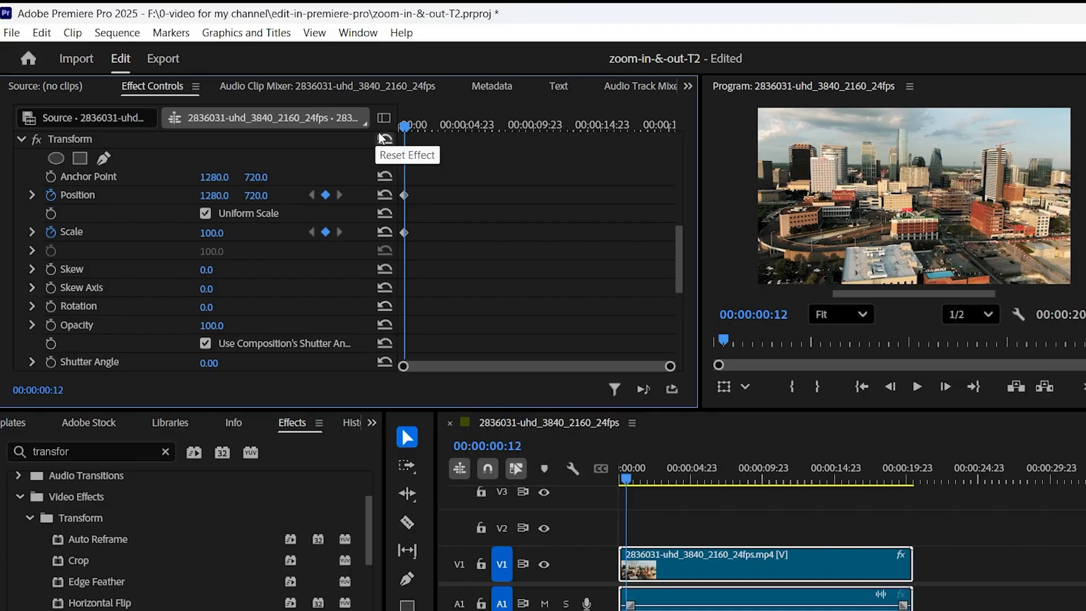
# - Add second Transform keyframes at 00:00:01:09, setting Position to 1164, 132 and Scale to 254 to zoom in on the red-brick building
pyautogui.moveTo(406, 122); pyautogui.dragTo(419, 121)
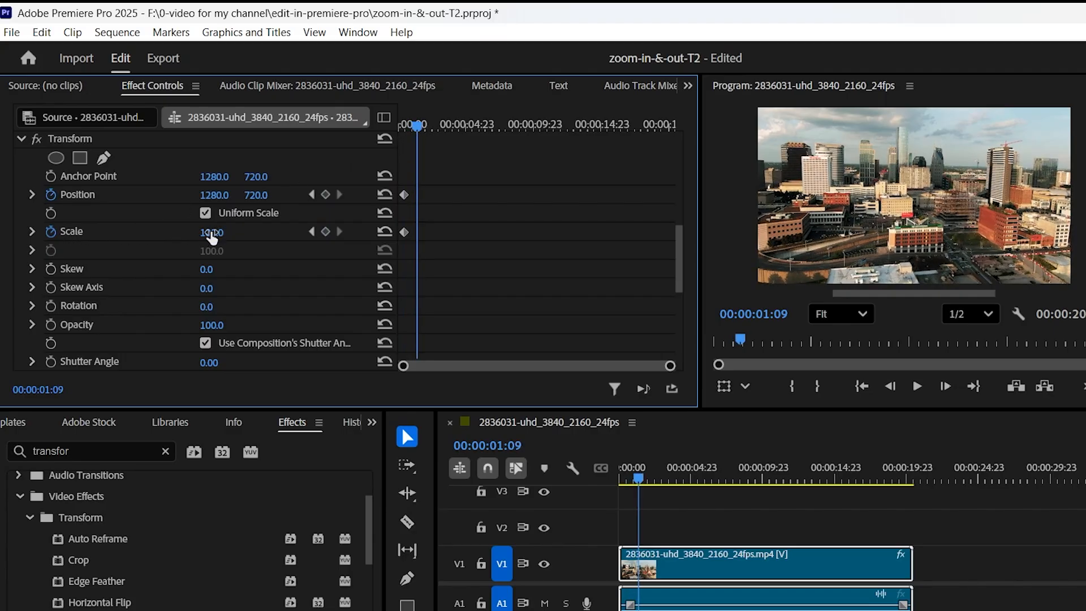
pyautogui.moveTo(212, 233); pyautogui.dragTo(272, 233)
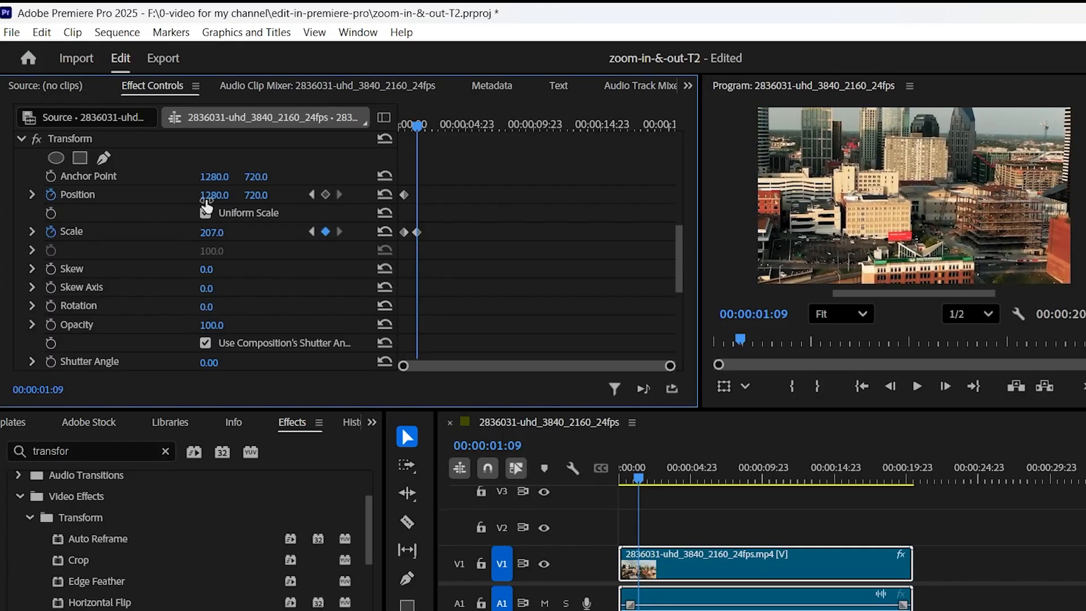
pyautogui.moveTo(213, 196); pyautogui.dragTo(148, 197)
pyautogui.moveTo(249, 197); pyautogui.dragTo(133, 196)
pyautogui.moveTo(211, 232); pyautogui.dragTo(238, 233)
pyautogui.moveTo(256, 195); pyautogui.dragTo(169, 195)
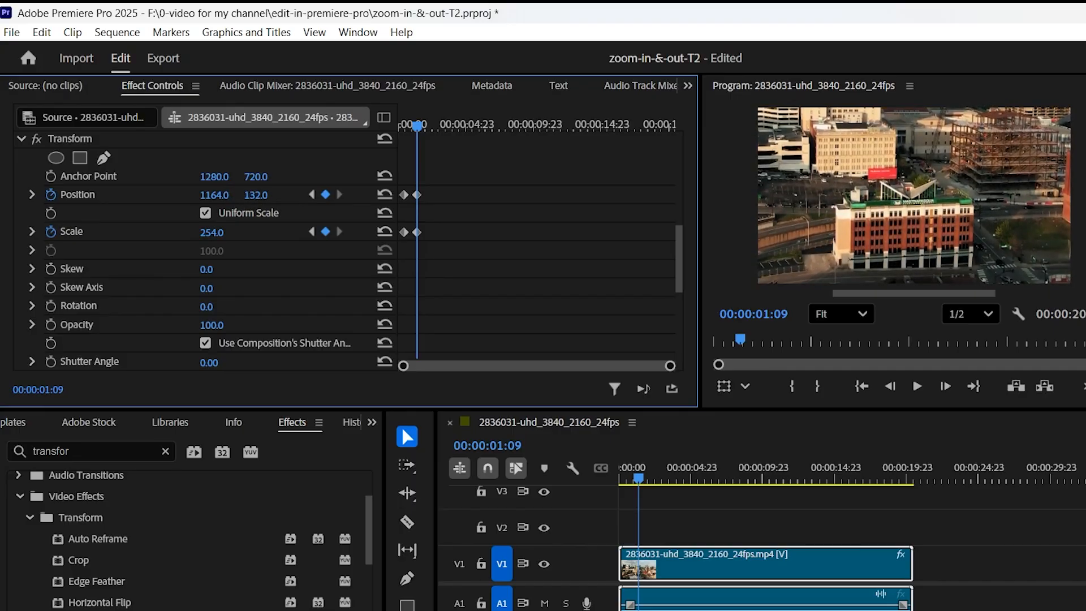
# - Select all four Position and Scale keyframes and apply Ease In and Ease Out temporal interpolation to them
pyautogui.moveTo(410, 129); pyautogui.dragTo(436, 125)
pyautogui.moveTo(670, 365); pyautogui.dragTo(559, 365)
pyautogui.moveTo(459, 173); pyautogui.dragTo(410, 268)
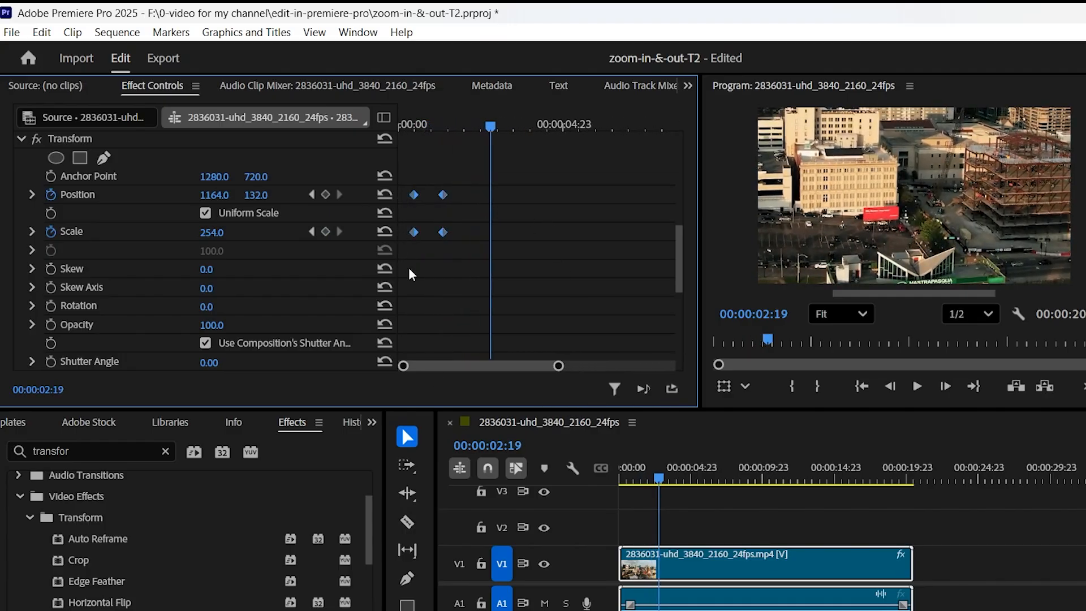
pyautogui.rightClick(412, 193)
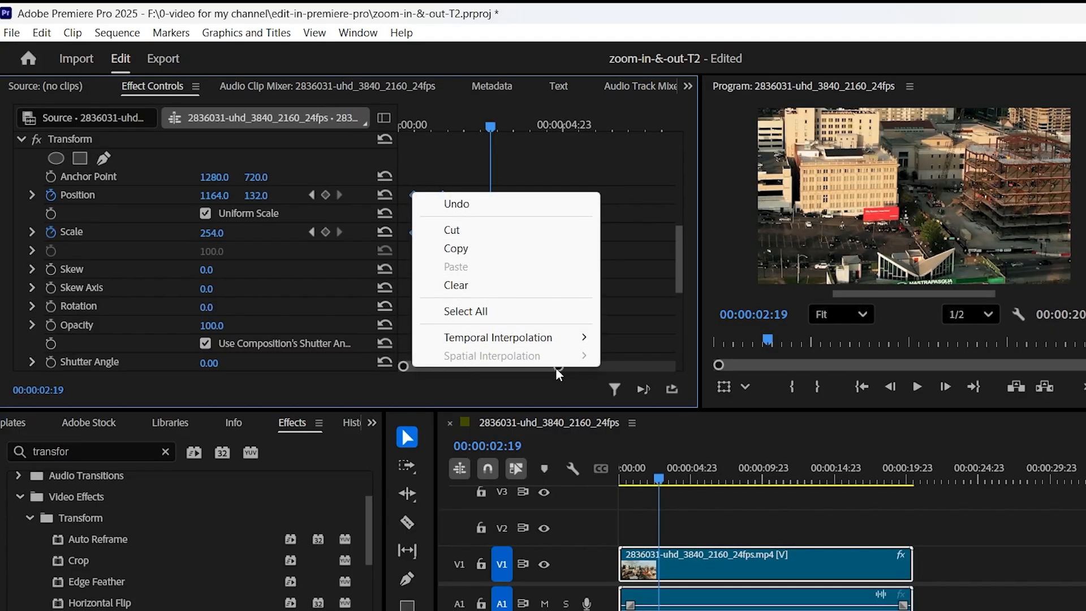
pyautogui.moveTo(561, 337)
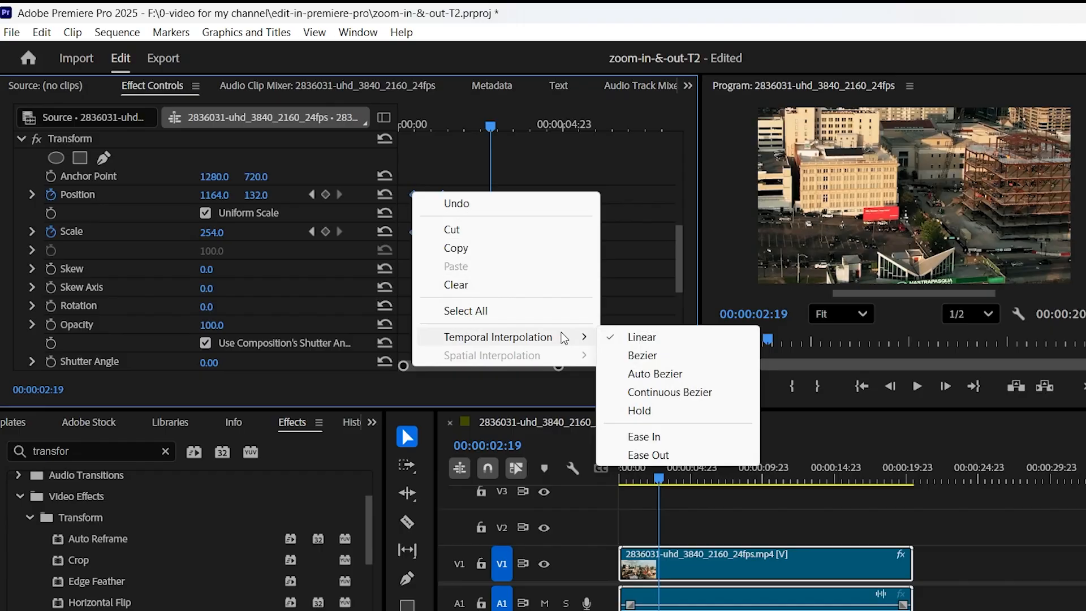
pyautogui.click(642, 438)
pyautogui.rightClick(442, 234)
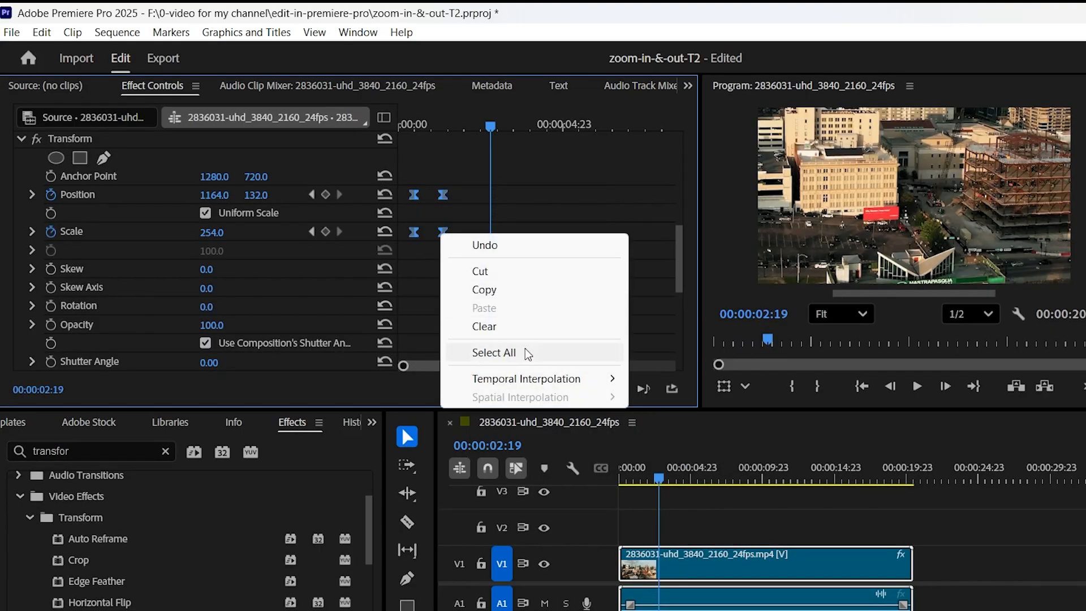
pyautogui.moveTo(609, 382)
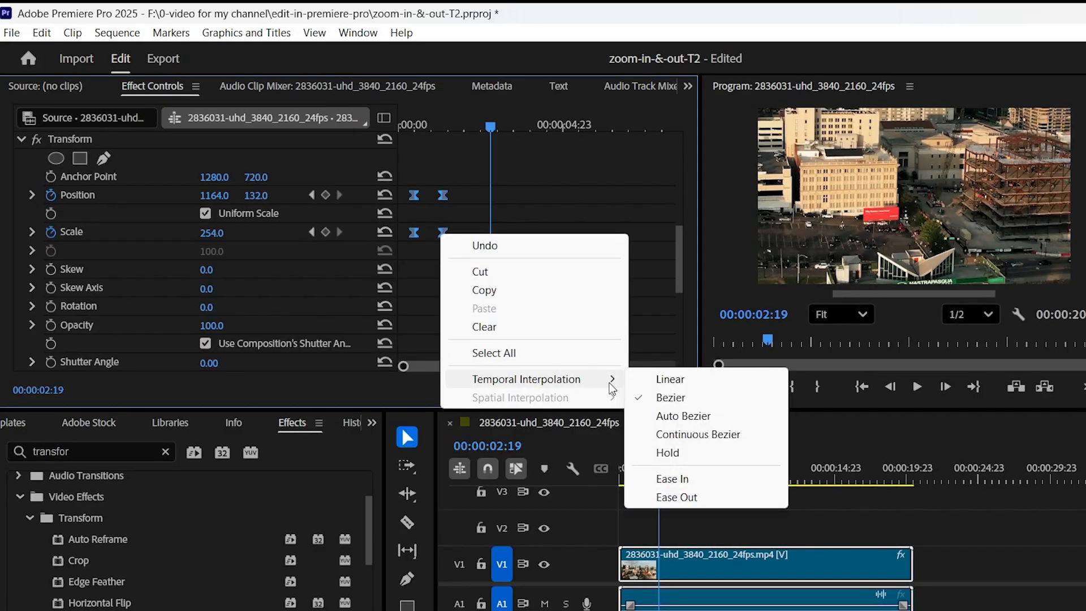
pyautogui.click(679, 496)
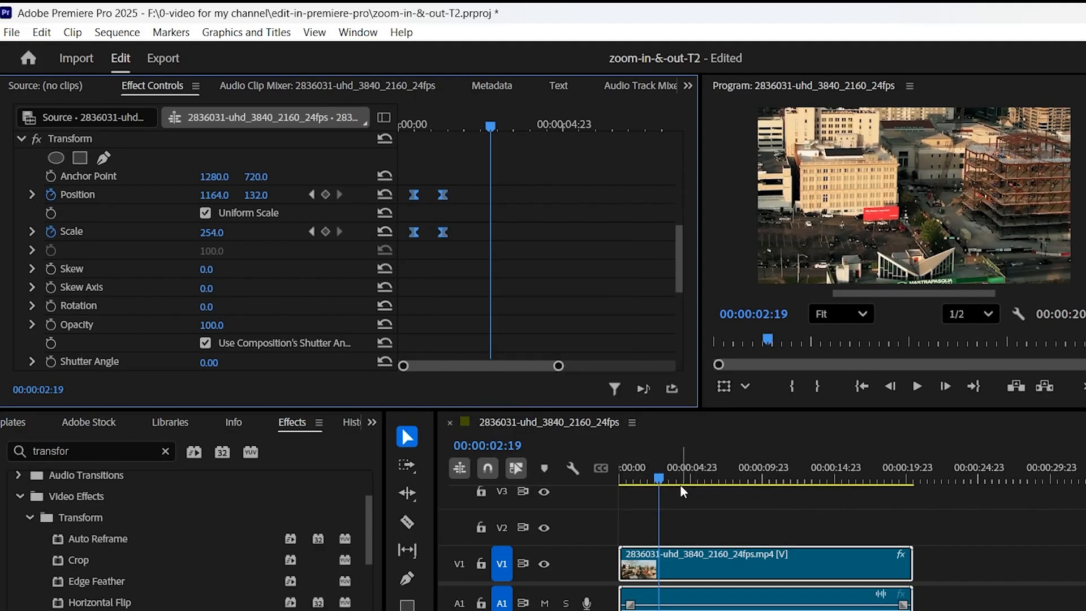
# - Play the sequence from the start to preview the eased zoom onto the red-brick building
pyautogui.moveTo(491, 124); pyautogui.dragTo(402, 125)
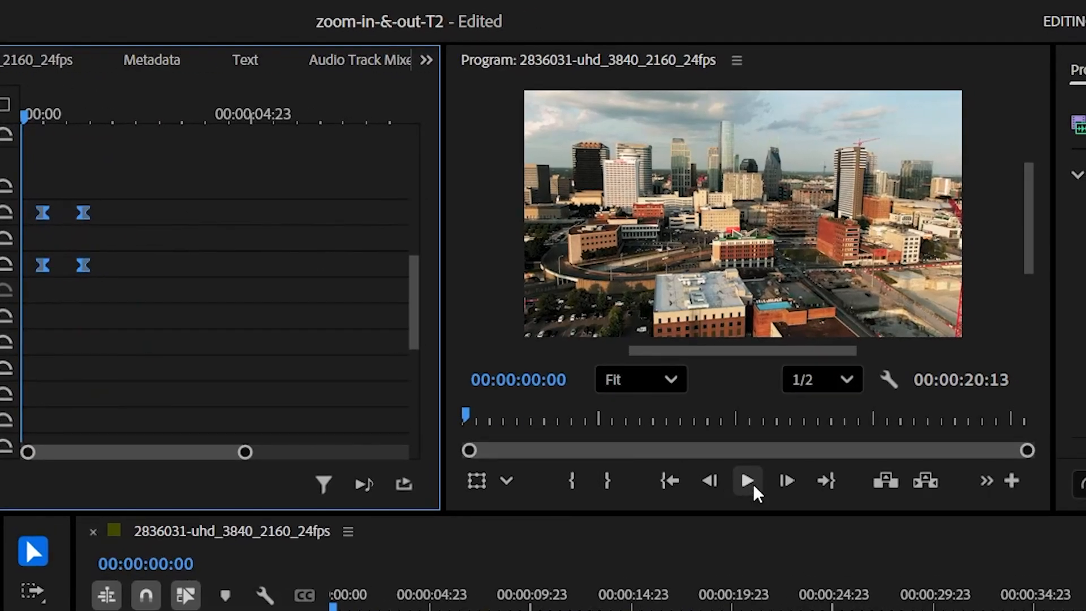
pyautogui.click(747, 480)
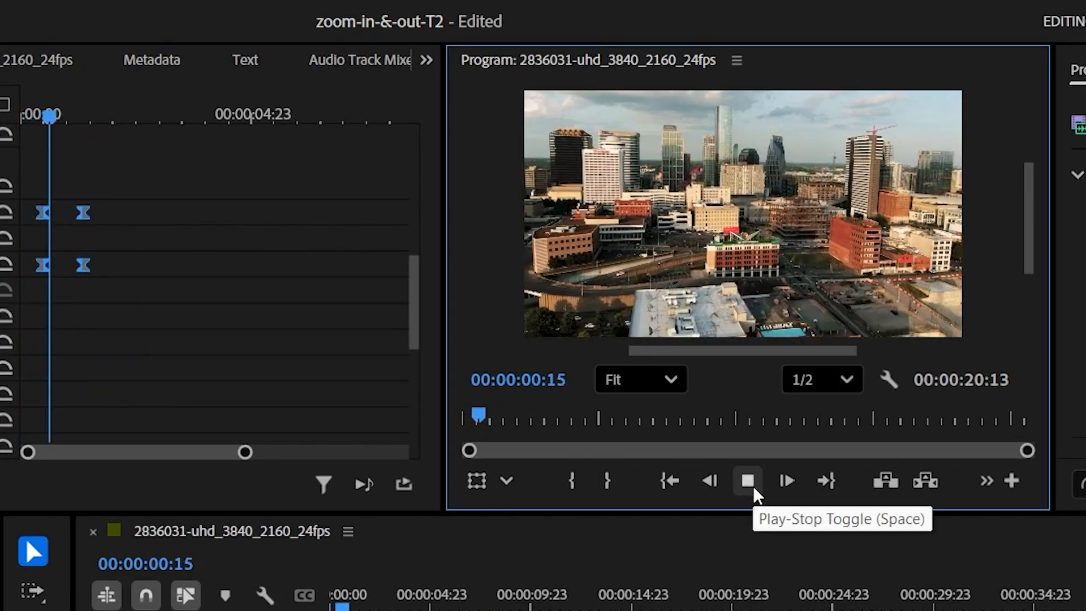
pyautogui.click(747, 481)
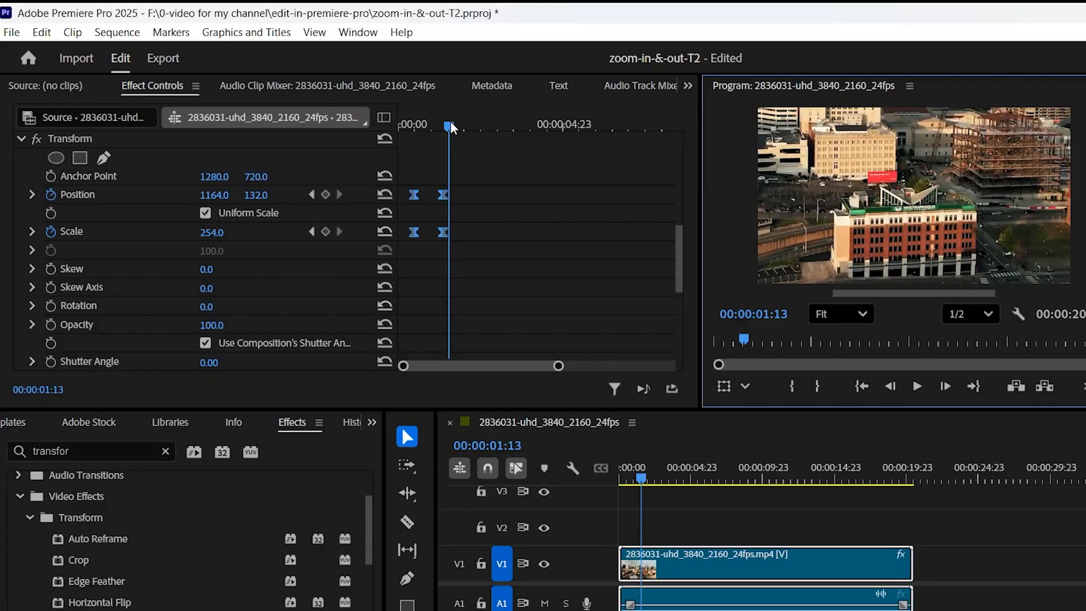
# - Add Position and Scale keyframes with unchanged values at 00:00:02:01 to hold the zoomed-in view
pyautogui.moveTo(322, 116); pyautogui.dragTo(324, 118)
pyautogui.moveTo(453, 122); pyautogui.dragTo(467, 121)
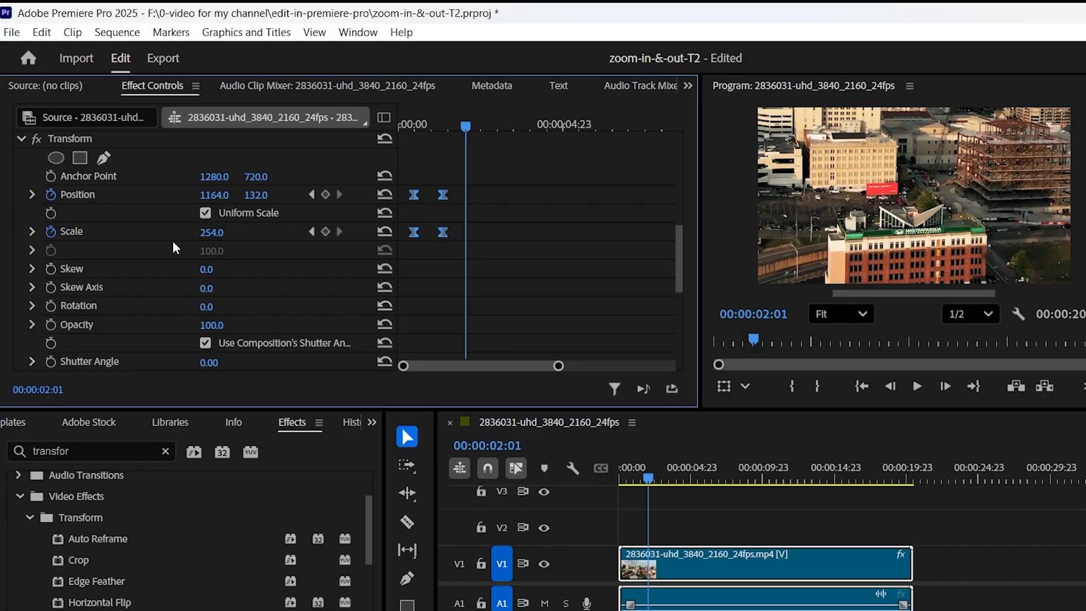
pyautogui.click(326, 195)
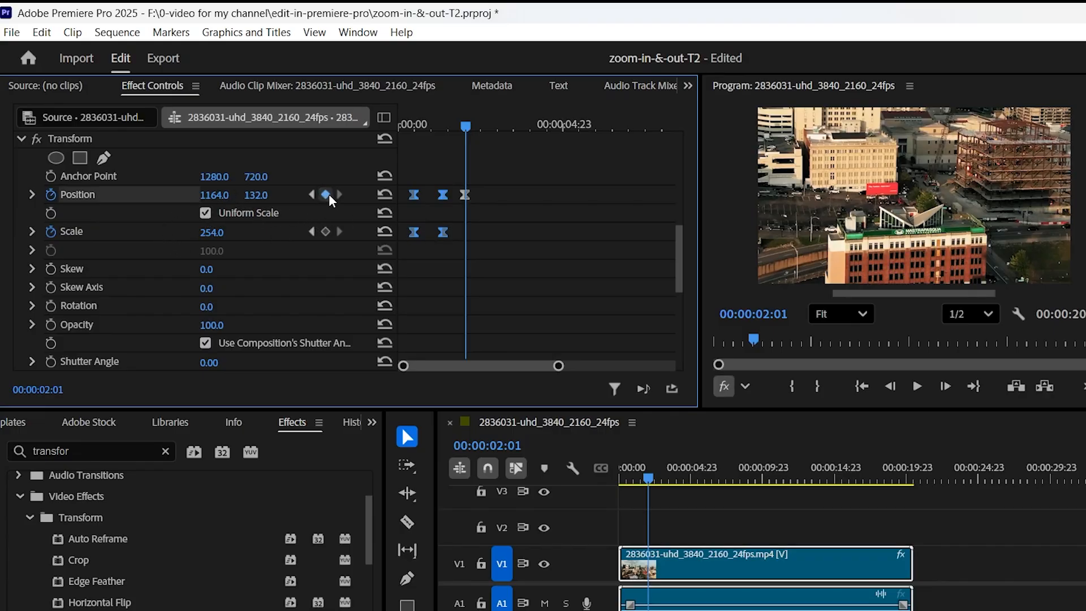
pyautogui.click(326, 232)
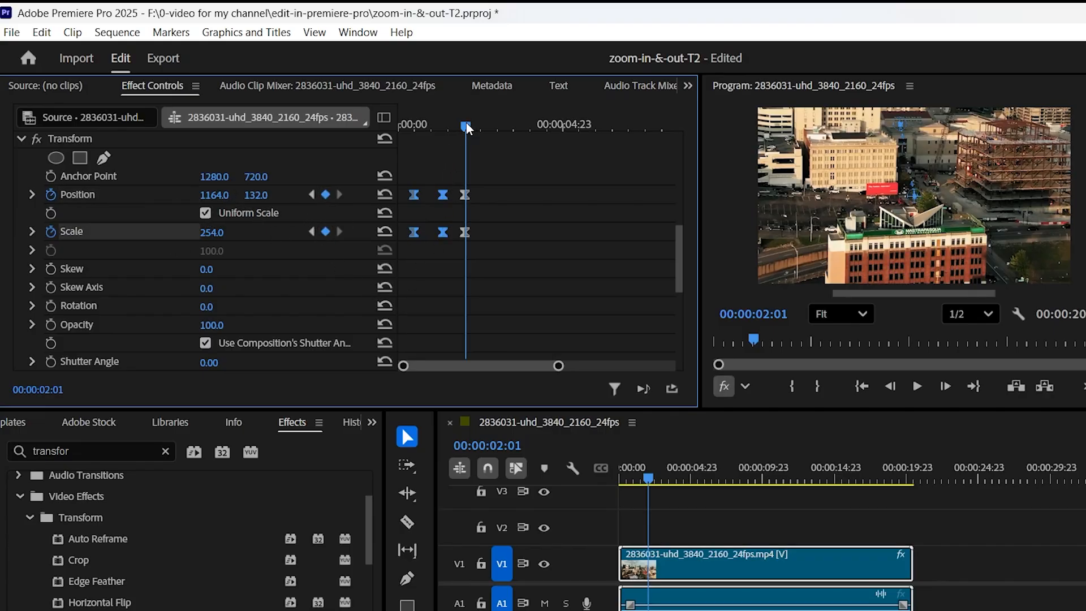
# - At 00:00:02:12, set Position to 3384, 1494 and Scale to 265 to frame the Sheraton building
pyautogui.moveTo(466, 122); pyautogui.dragTo(480, 124)
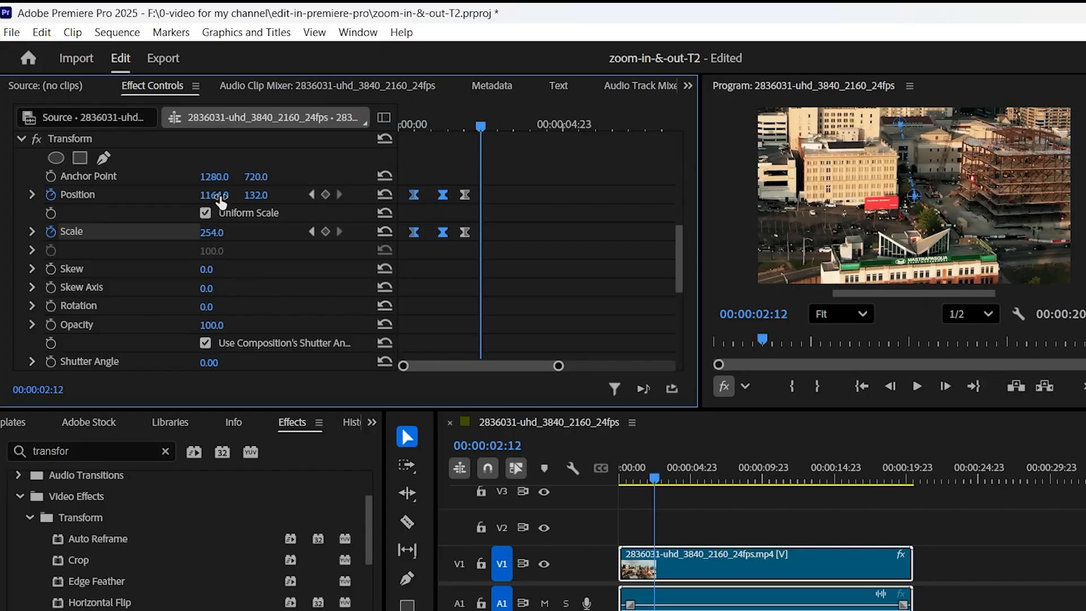
pyautogui.moveTo(215, 195); pyautogui.dragTo(456, 194)
pyautogui.moveTo(255, 195); pyautogui.dragTo(269, 198)
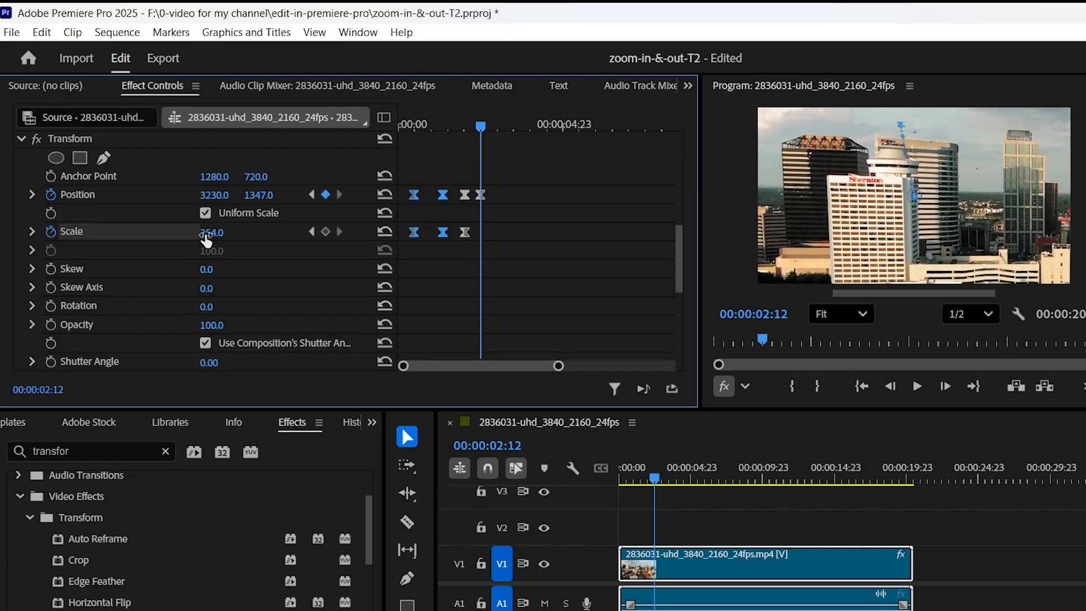
pyautogui.moveTo(209, 233); pyautogui.dragTo(216, 232)
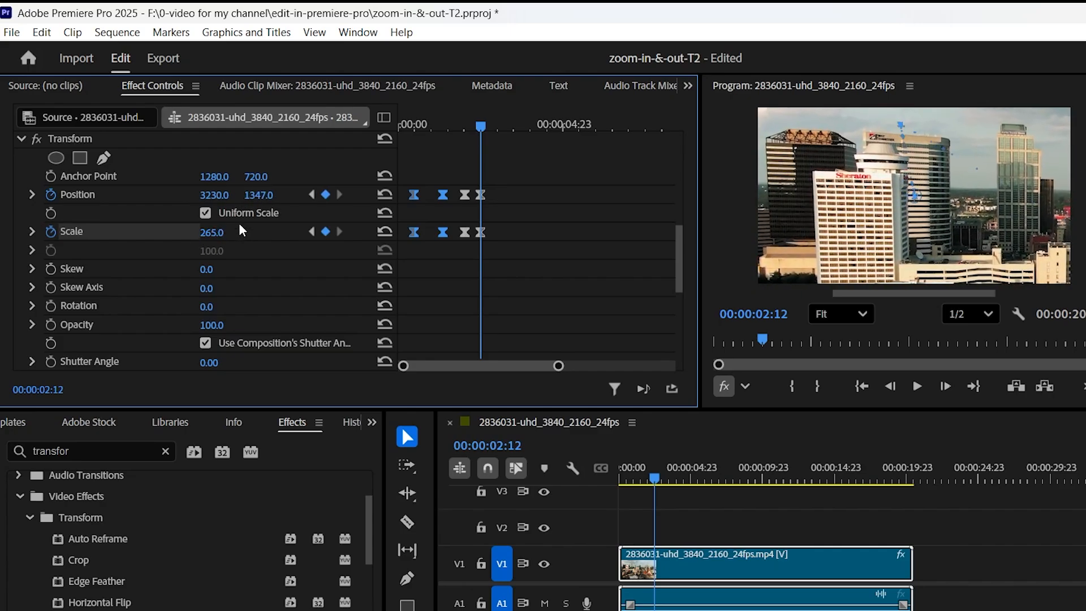
pyautogui.moveTo(215, 195); pyautogui.dragTo(265, 195)
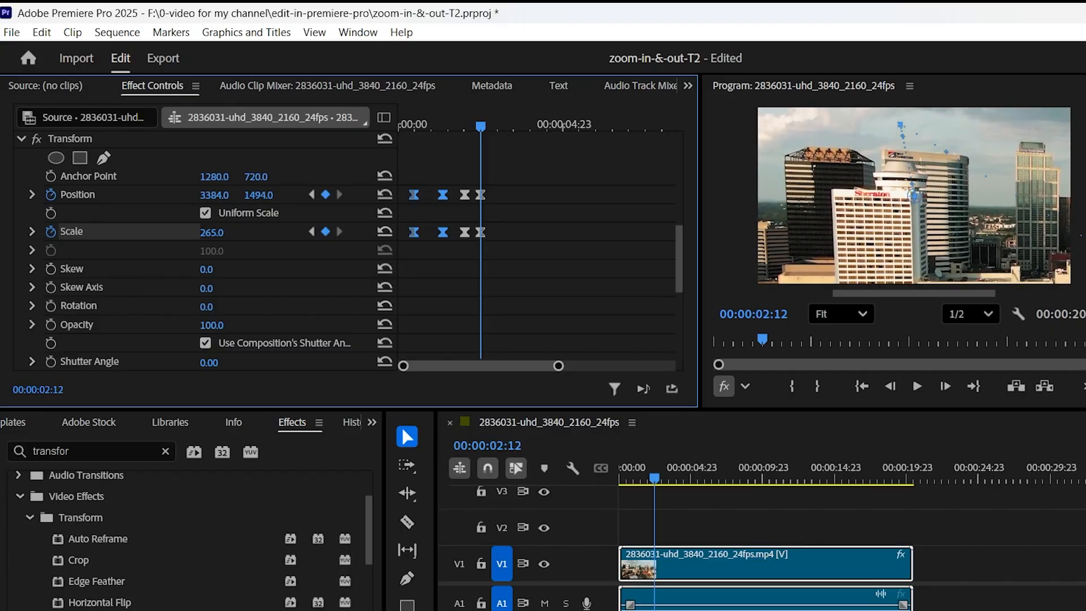
# - Play the sequence from 00:00:00:00 to preview the full move from the red-brick building to the Sheraton building
pyautogui.moveTo(473, 126); pyautogui.dragTo(397, 134)
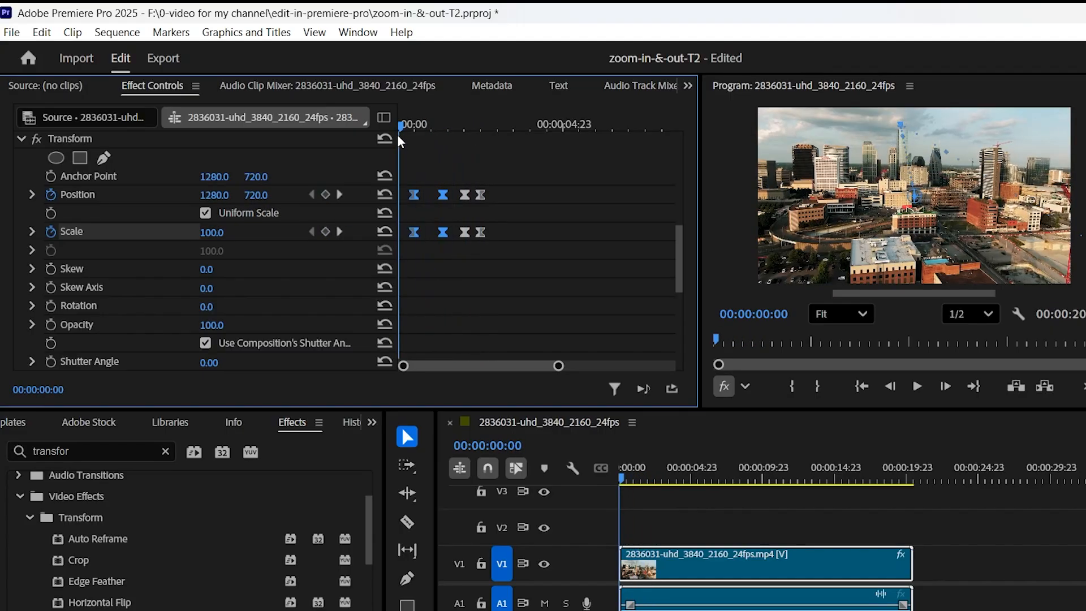
pyautogui.click(924, 384)
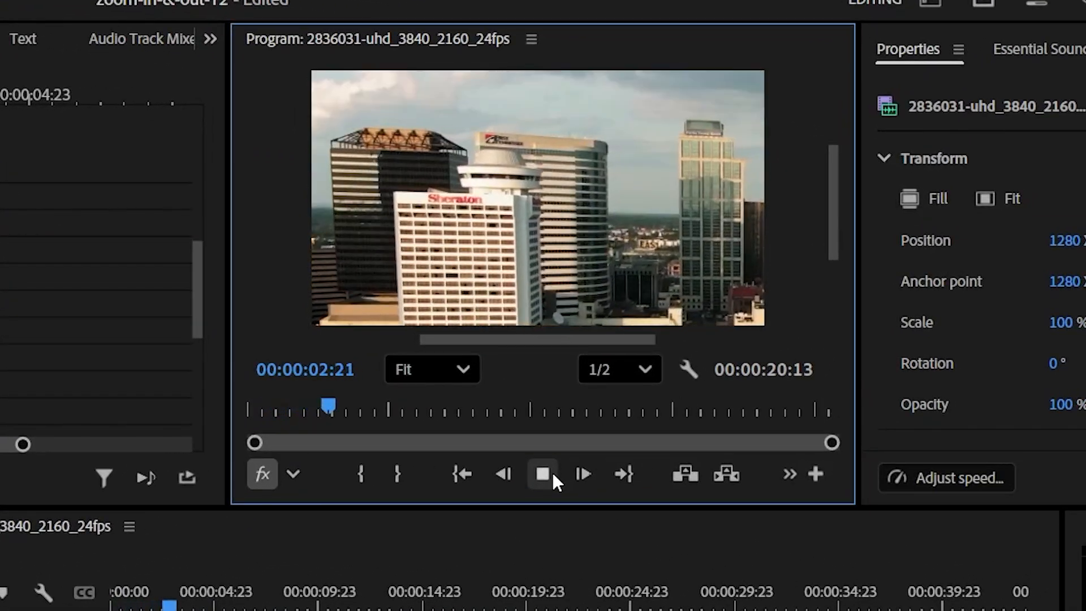
pyautogui.click(552, 471)
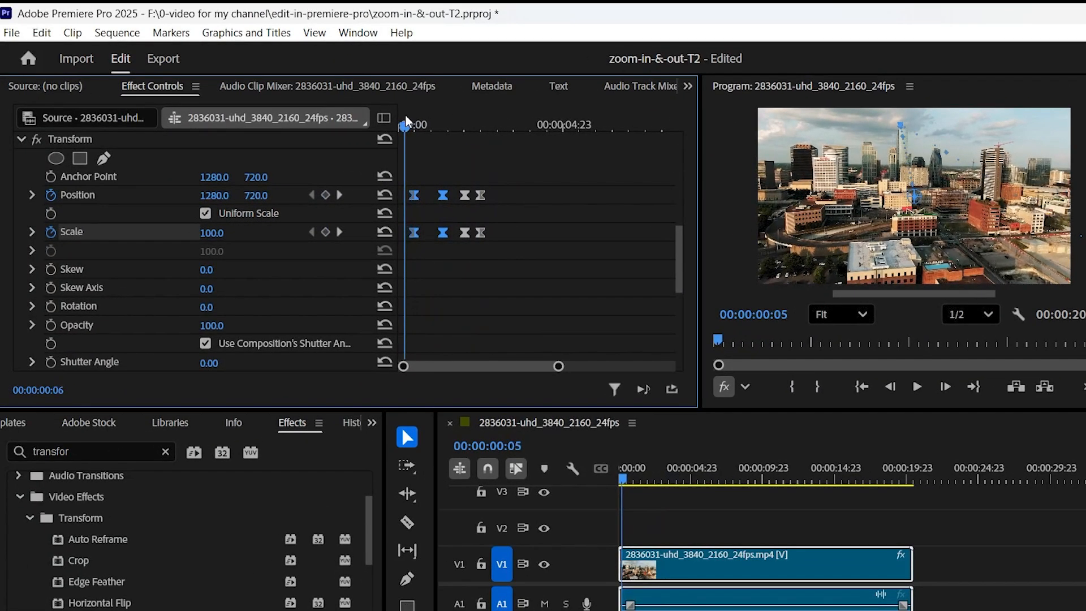
# - Turn off Use Composition's Shutter Angle in the Transform effect and set its Shutter Angle to 360
pyautogui.moveTo(405, 116); pyautogui.dragTo(399, 118)
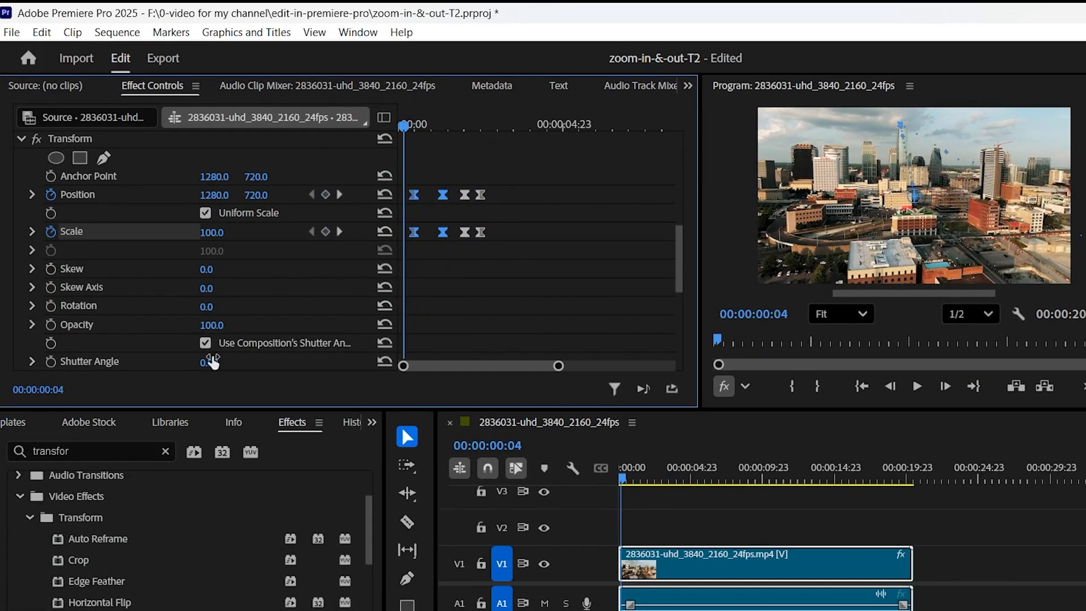
pyautogui.scroll(-2, 228, 333)
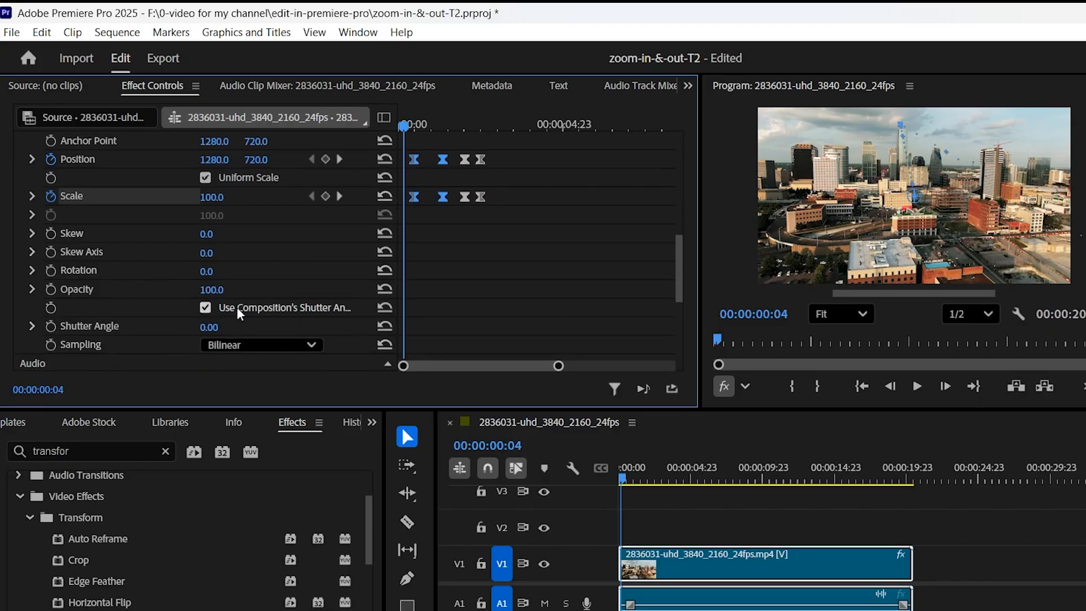
pyautogui.click(206, 307)
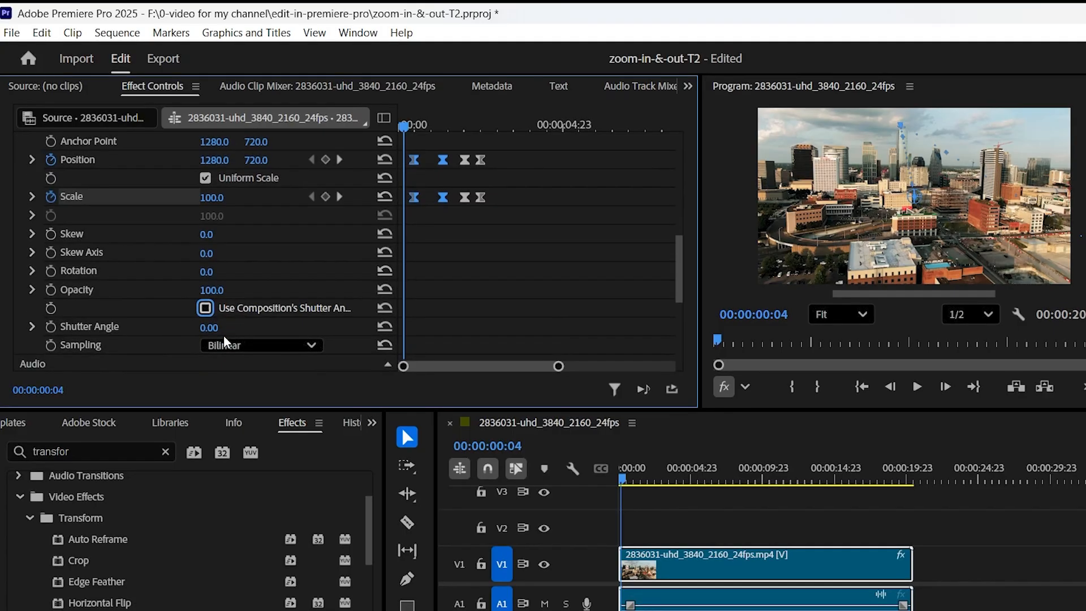
pyautogui.click(208, 327)
pyautogui.write('360')
pyautogui.press('Return')
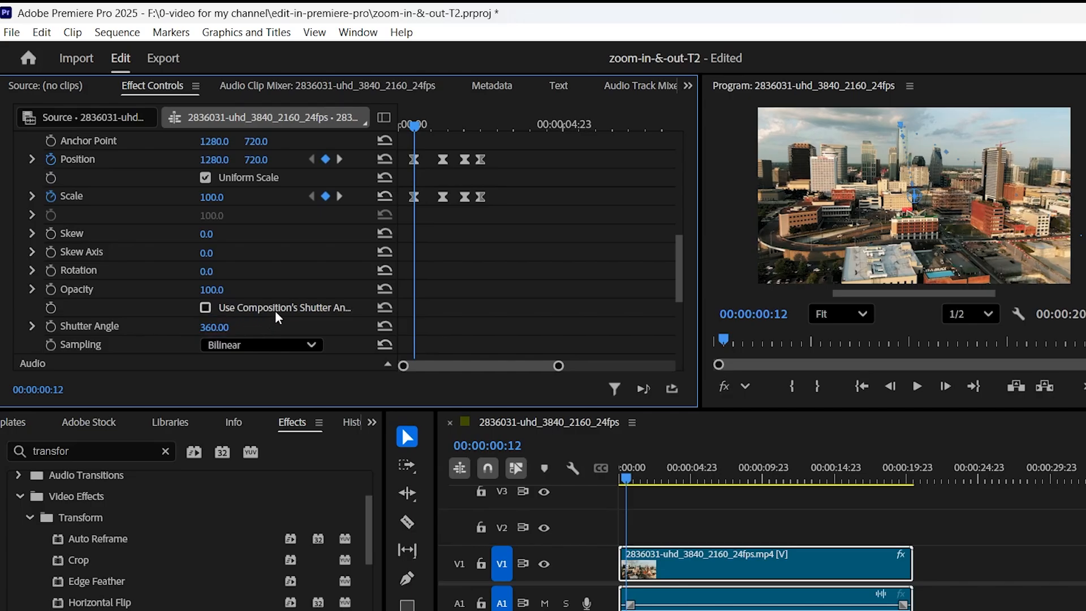
# - Expand the Transform effect's Position and Scale graphs around the first keyframes
pyautogui.click(401, 124)
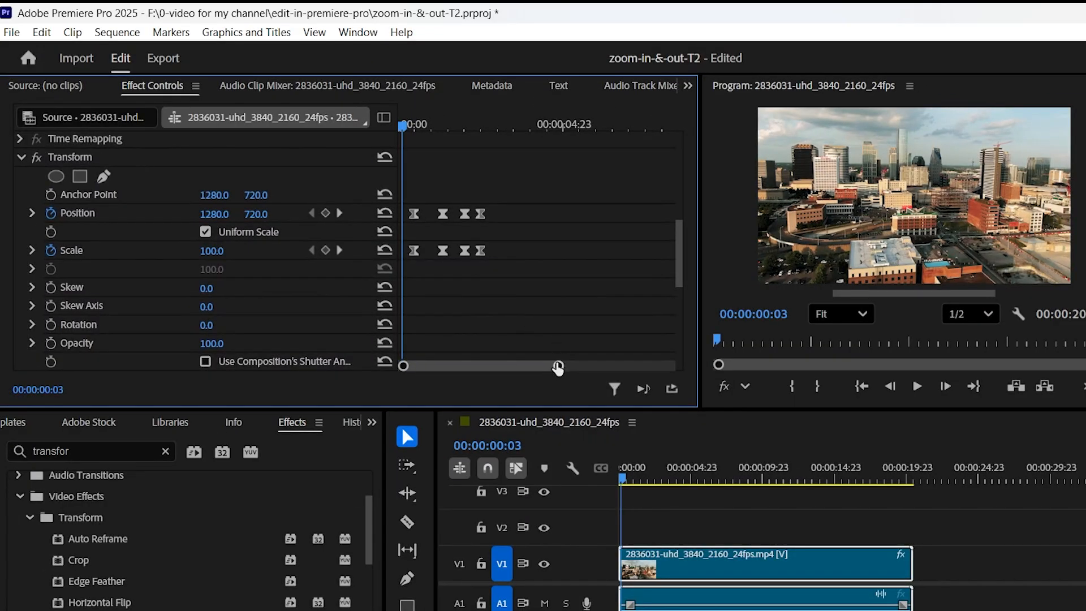
pyautogui.moveTo(558, 366); pyautogui.dragTo(462, 366)
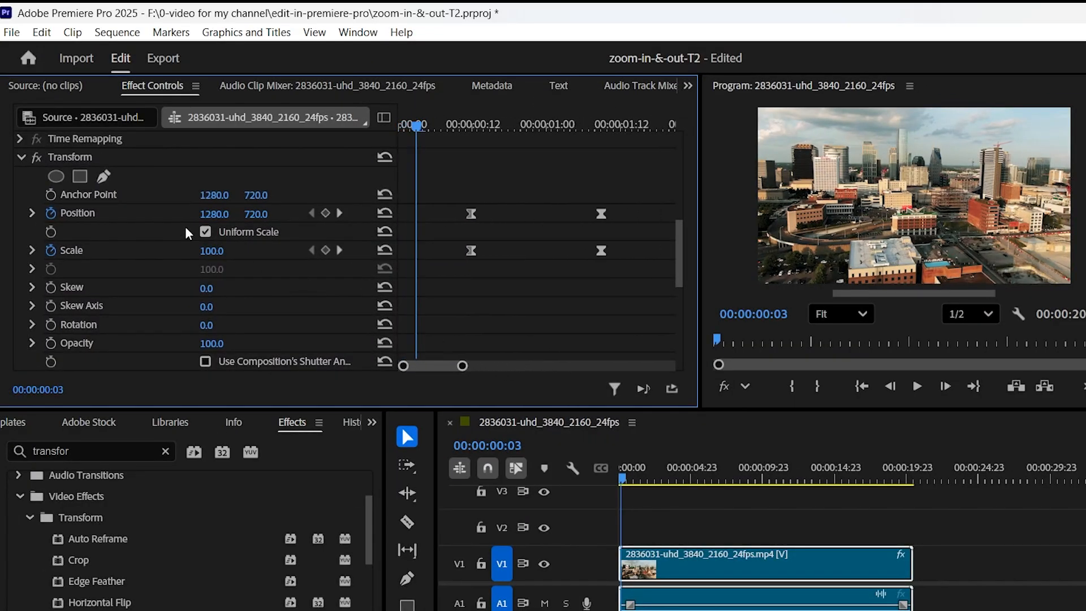
pyautogui.click(32, 213)
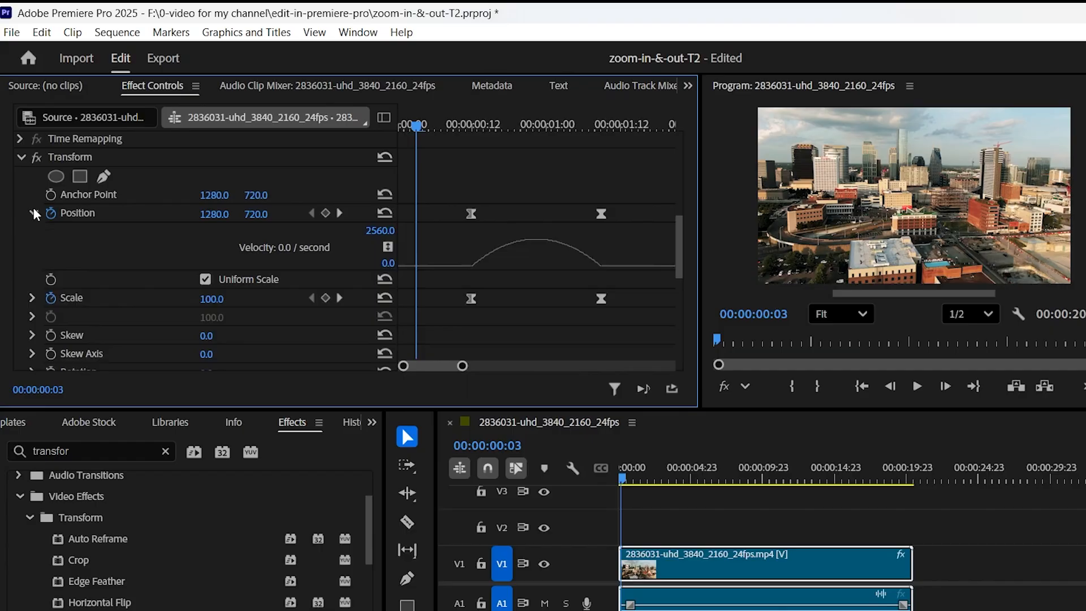
pyautogui.click(33, 298)
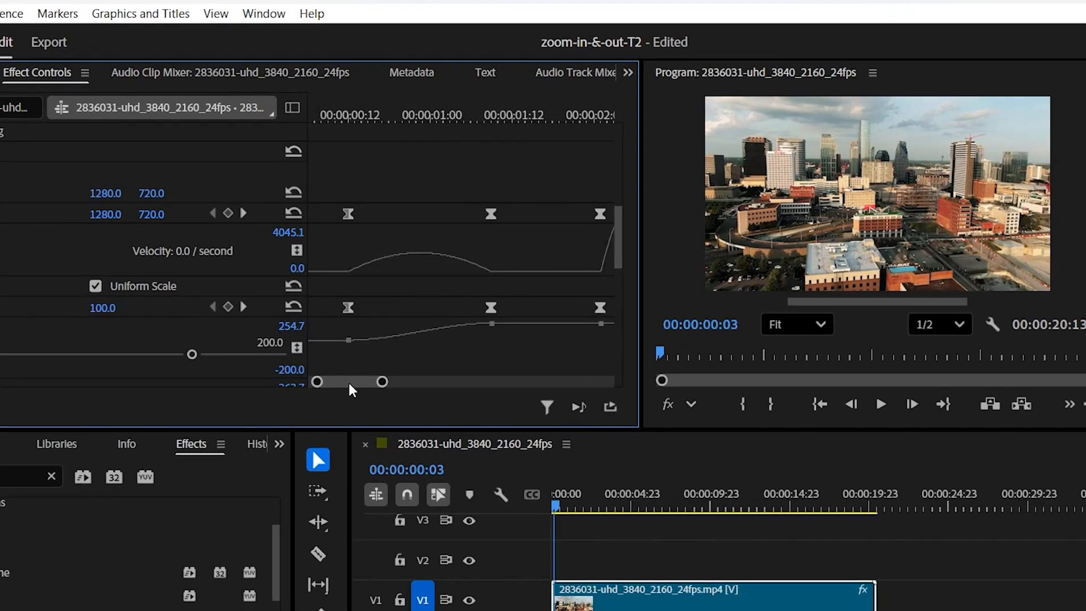
# - Lengthen the incoming handle of the second Position keyframe so the velocity curve peaks early and slows gradually
pyautogui.click(437, 214)
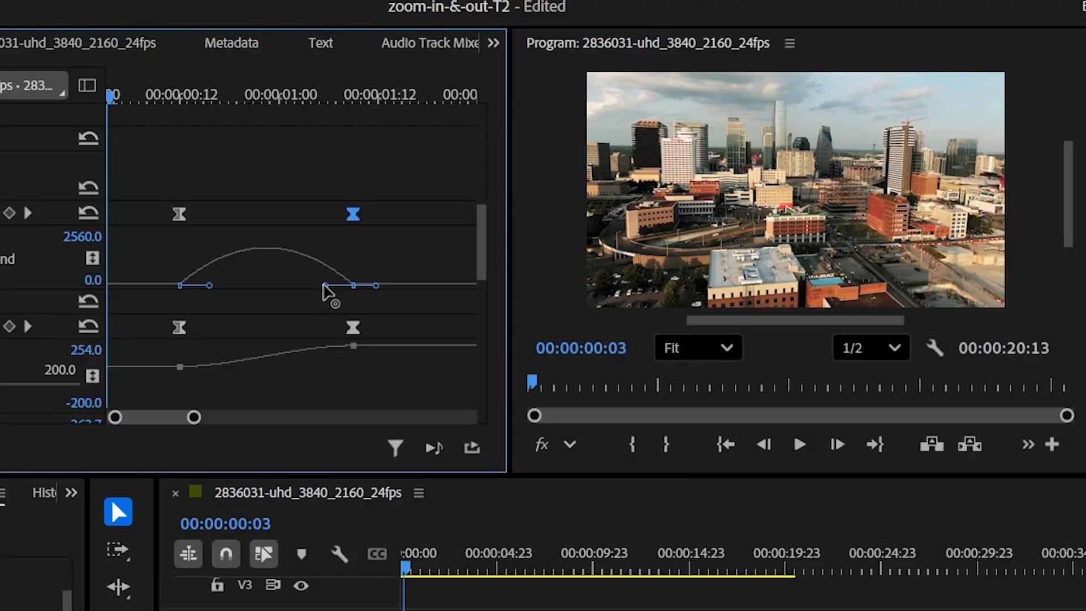
pyautogui.moveTo(323, 285); pyautogui.dragTo(315, 285)
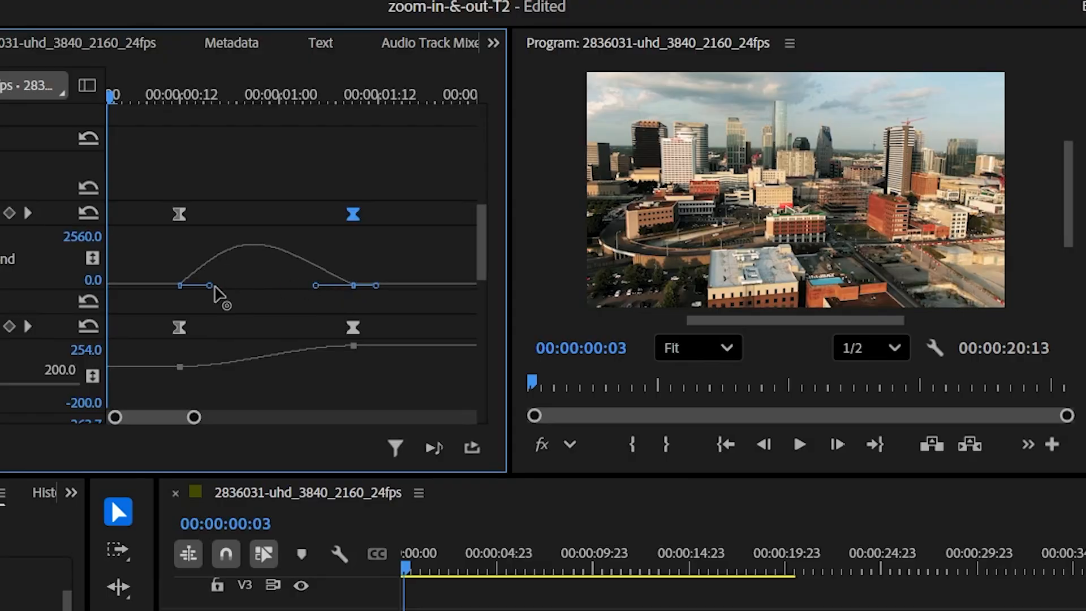
pyautogui.moveTo(210, 286); pyautogui.dragTo(209, 287)
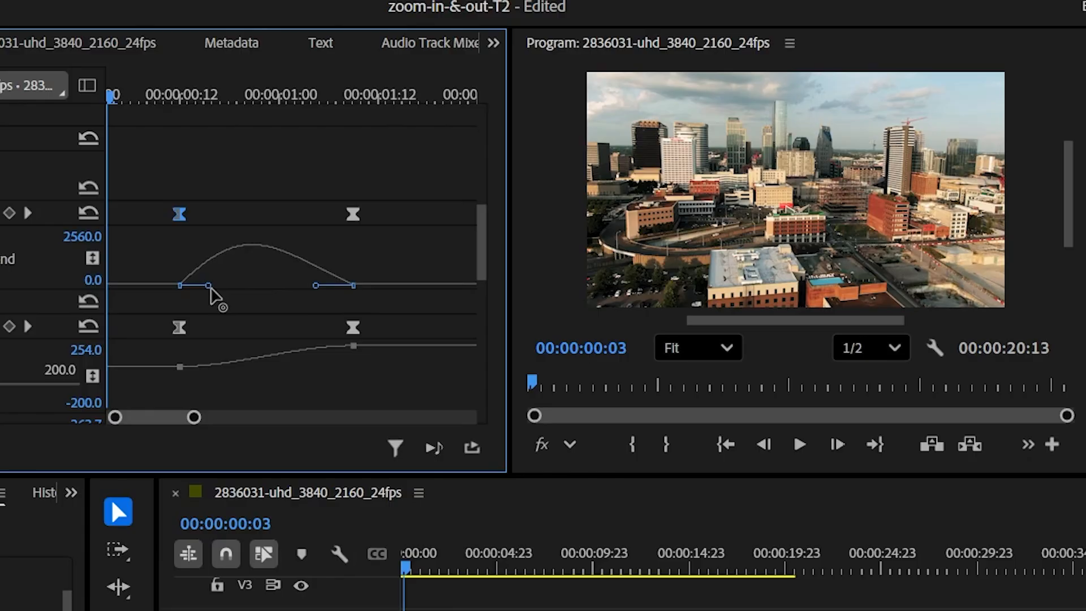
pyautogui.moveTo(316, 286); pyautogui.dragTo(299, 285)
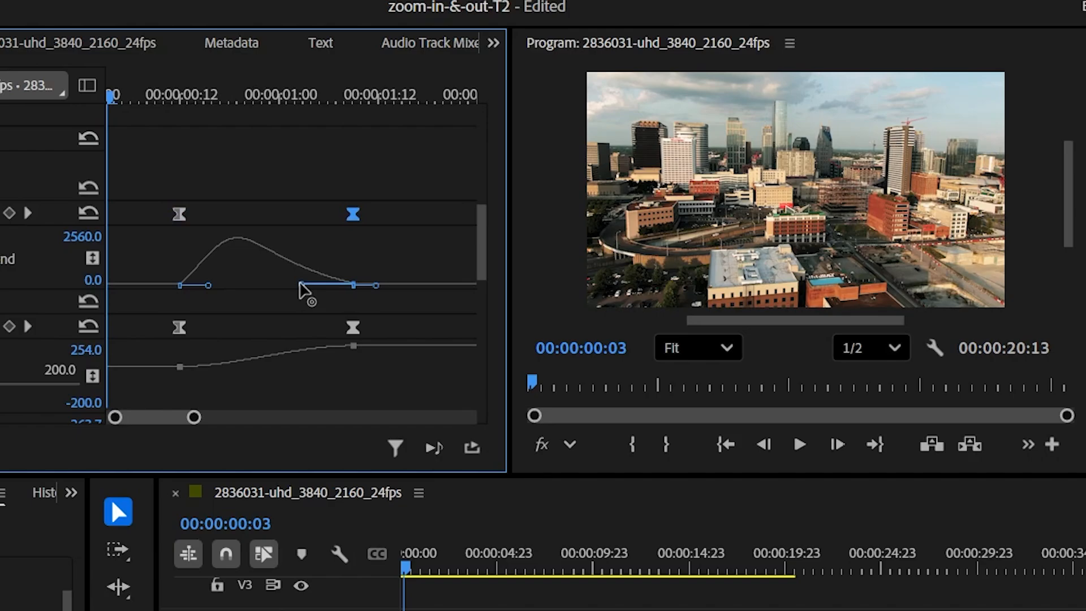
# - Lengthen the incoming handle of the second Scale keyframe for a softer ease-in, and reselect the second Position keyframe
pyautogui.click(354, 345)
pyautogui.moveTo(325, 346); pyautogui.dragTo(303, 348)
pyautogui.click(353, 214)
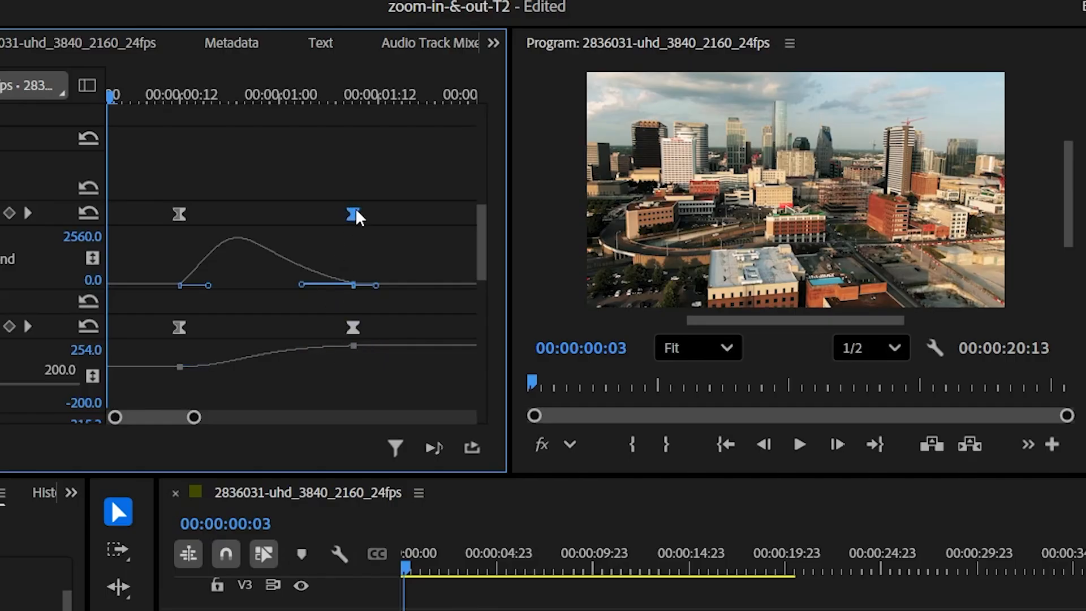
# - Scrub through and play back the first zoom-in to check its Position and Scale easing
pyautogui.moveTo(406, 568); pyautogui.dragTo(425, 572)
pyautogui.moveTo(264, 99); pyautogui.dragTo(298, 104)
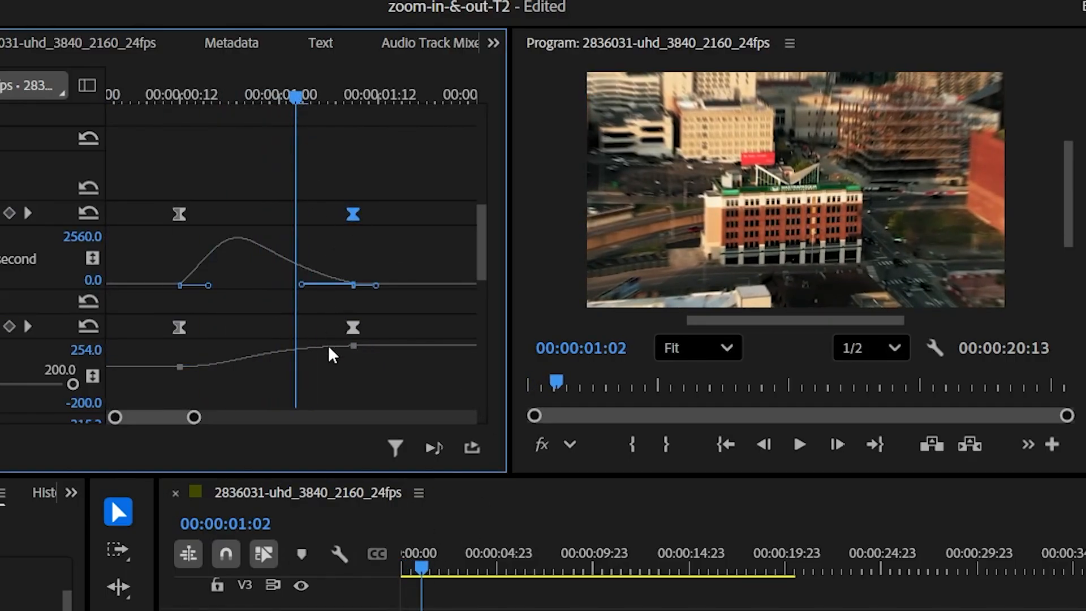
pyautogui.click(353, 326)
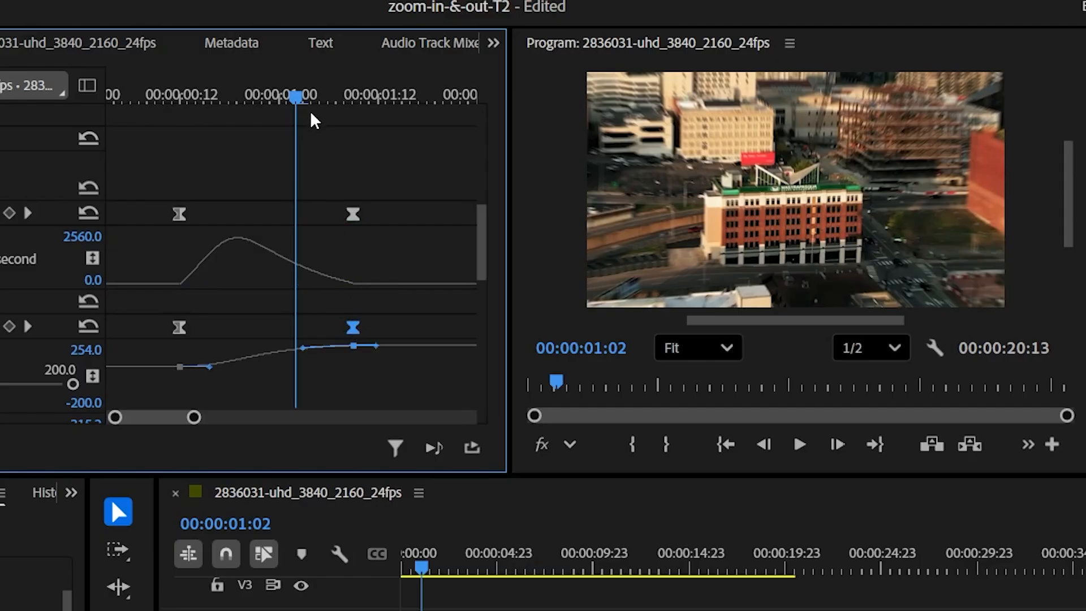
pyautogui.click(353, 213)
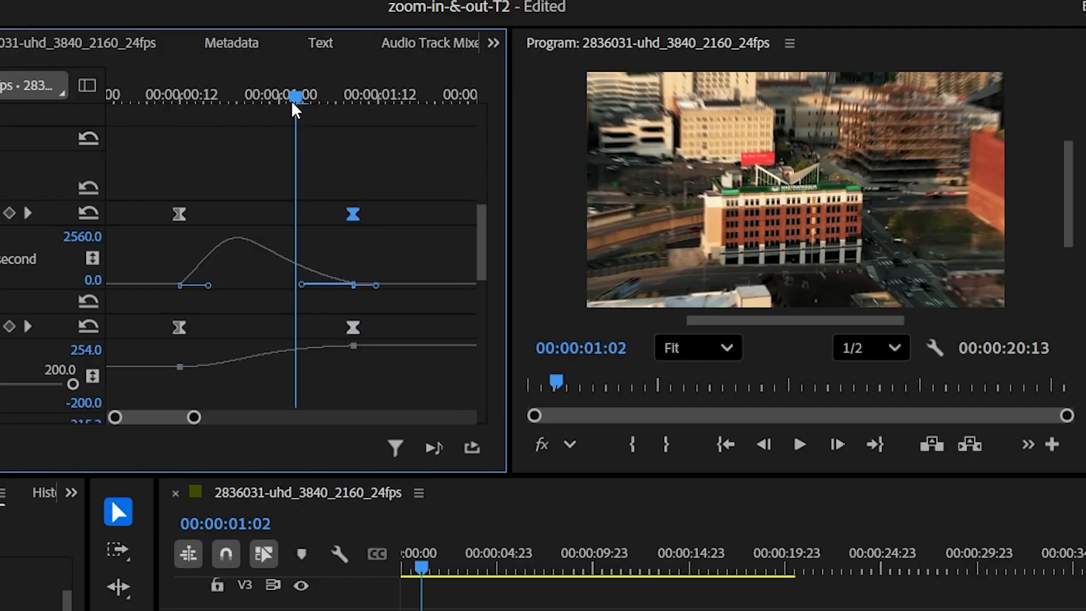
pyautogui.moveTo(294, 107); pyautogui.dragTo(163, 97)
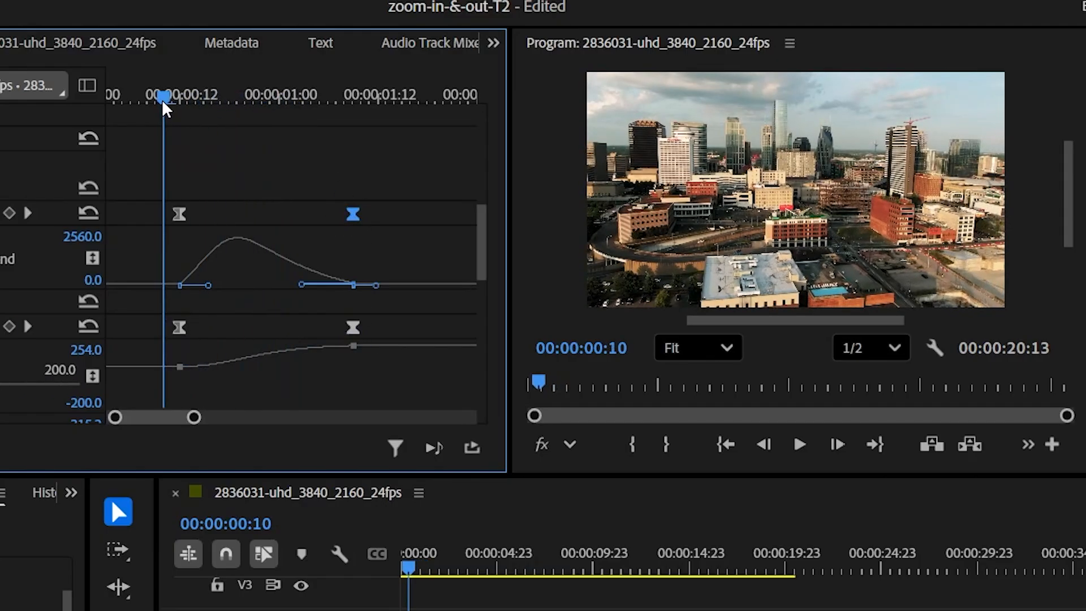
pyautogui.click(800, 452)
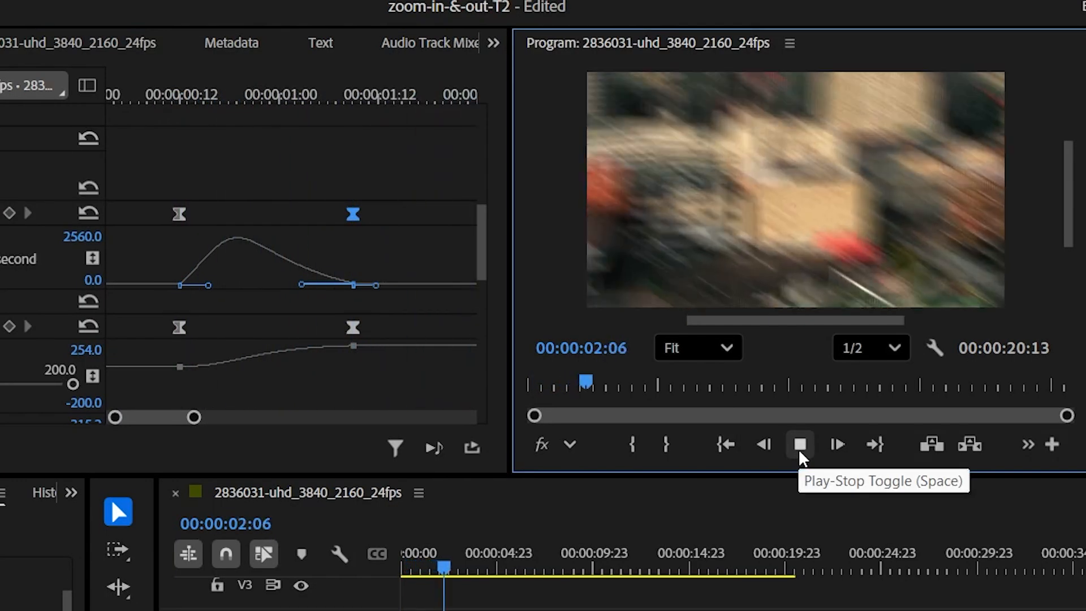
pyautogui.click(800, 452)
# - Bring the last Position keyframe's incoming velocity down to zero with a longer handle, and slightly extend the last Scale keyframe's incoming handle
pyautogui.moveTo(166, 419); pyautogui.dragTo(186, 419)
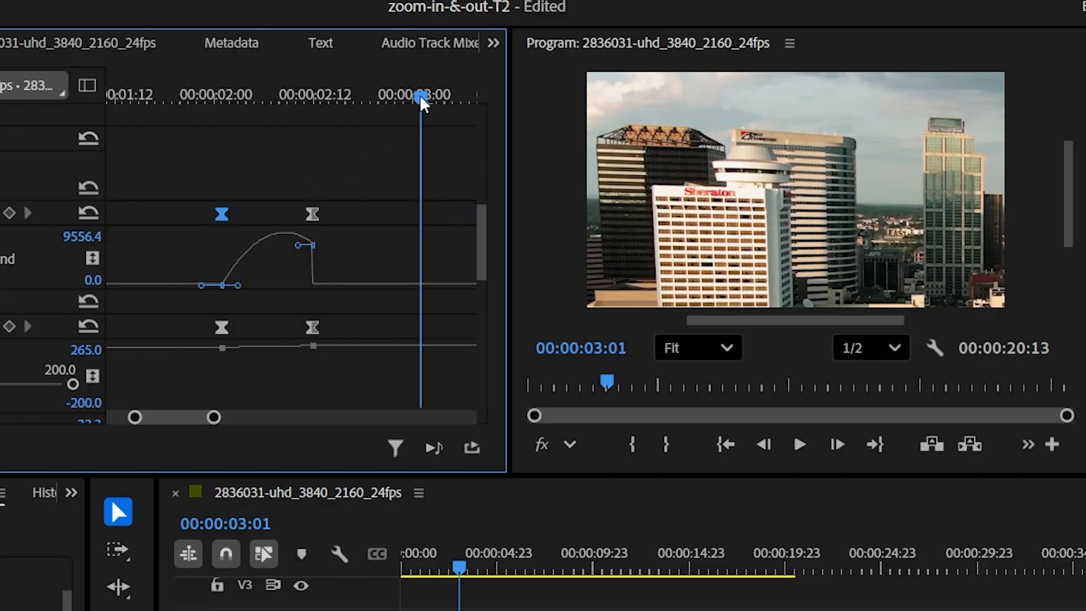
pyautogui.moveTo(421, 101); pyautogui.dragTo(247, 99)
pyautogui.click(312, 213)
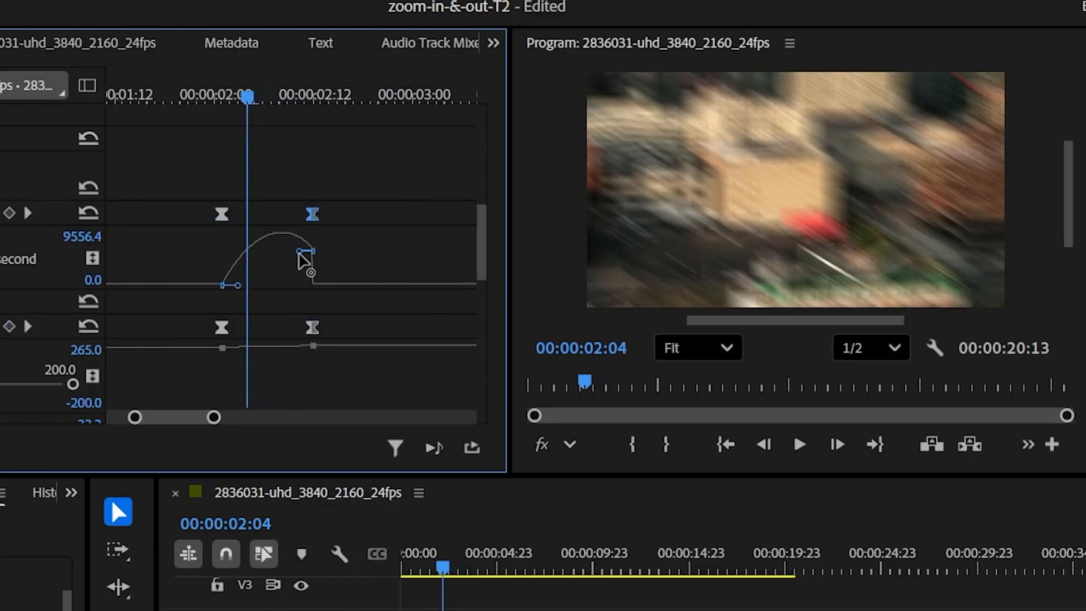
pyautogui.moveTo(299, 252); pyautogui.dragTo(309, 285)
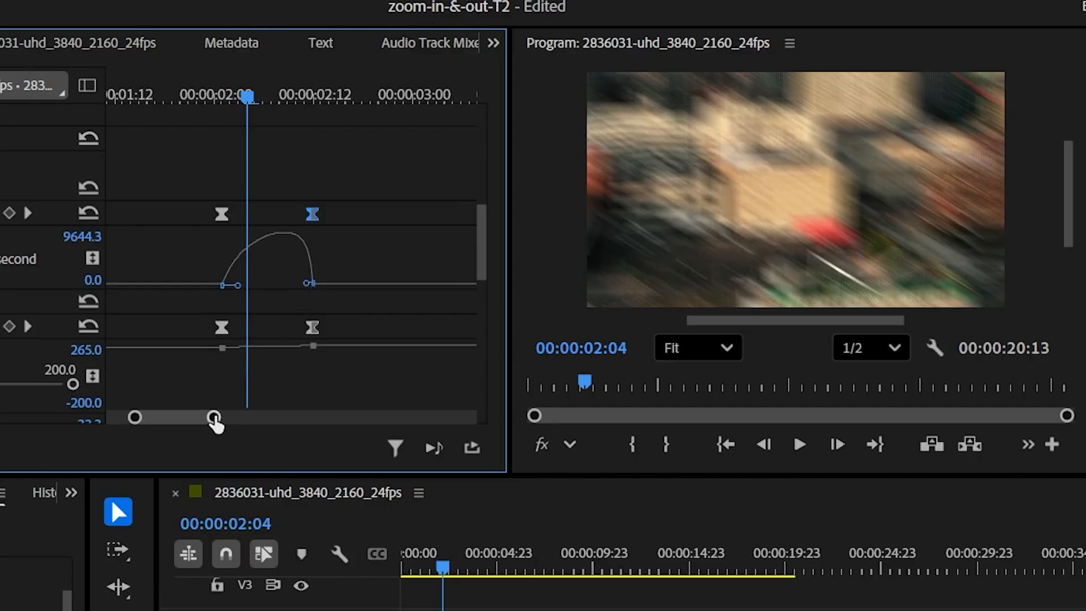
pyautogui.moveTo(215, 419); pyautogui.dragTo(199, 421)
pyautogui.moveTo(432, 292); pyautogui.dragTo(408, 287)
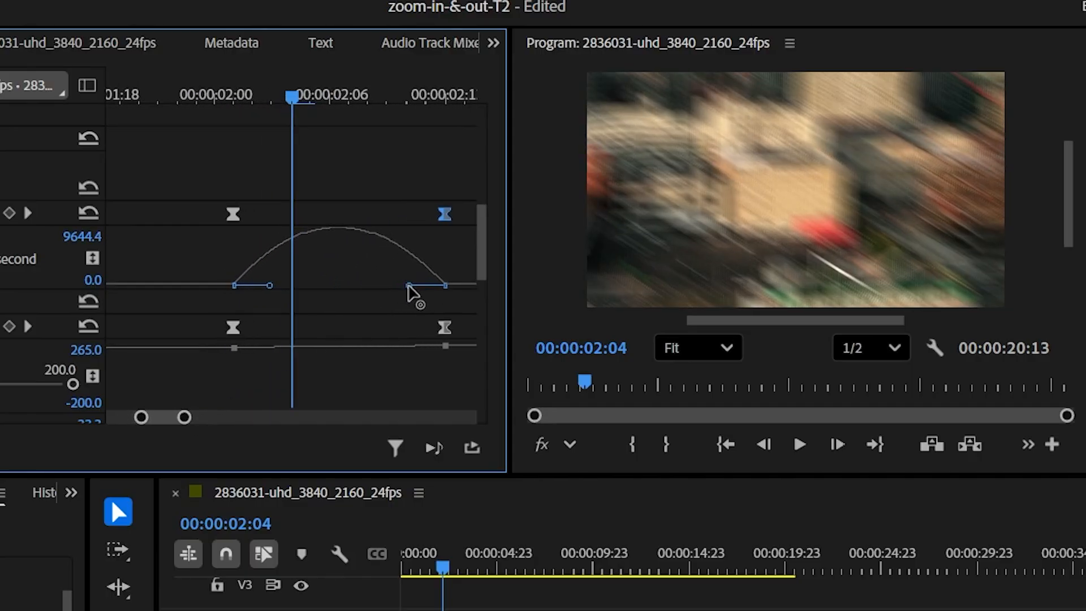
pyautogui.click(445, 345)
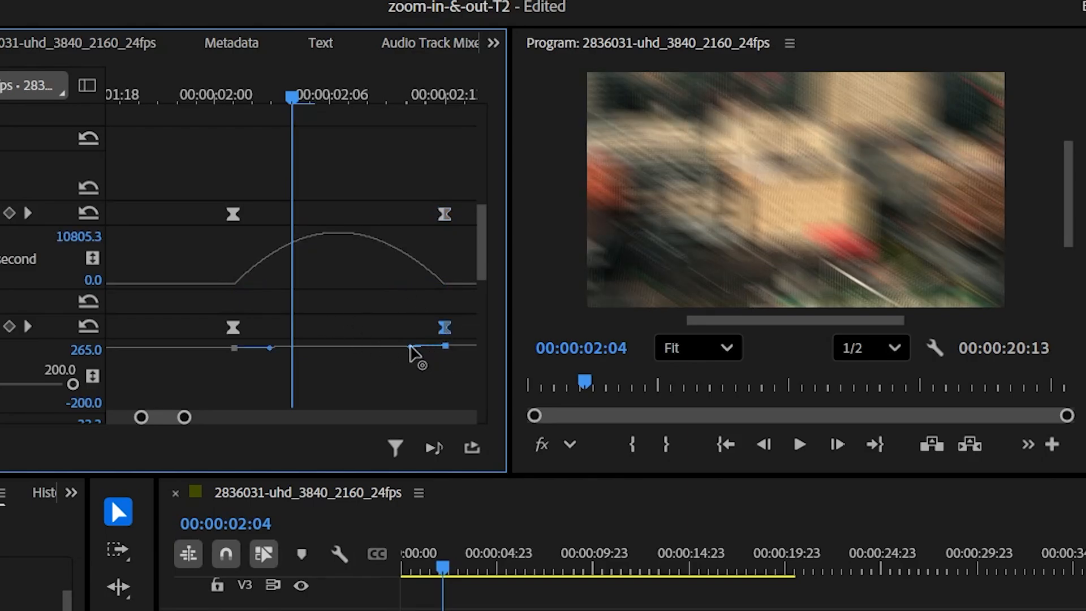
pyautogui.moveTo(407, 346); pyautogui.dragTo(404, 347)
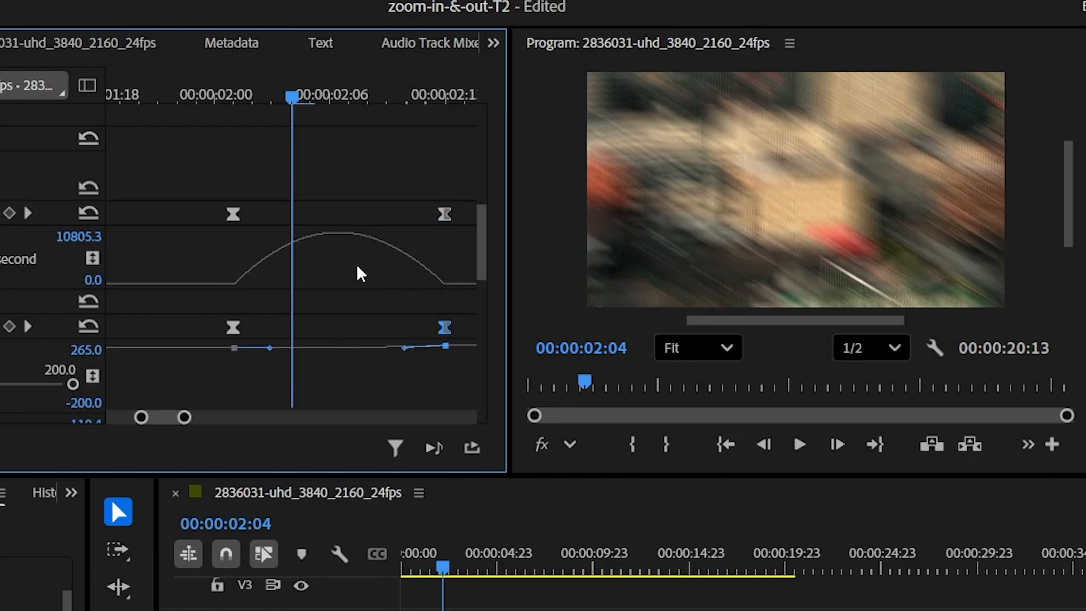
# - Play back the second zoom from just before its first keyframe to check the adjusted easing
pyautogui.click(311, 97)
pyautogui.moveTo(315, 105); pyautogui.dragTo(217, 97)
pyautogui.click(444, 214)
pyautogui.click(445, 329)
pyautogui.click(797, 448)
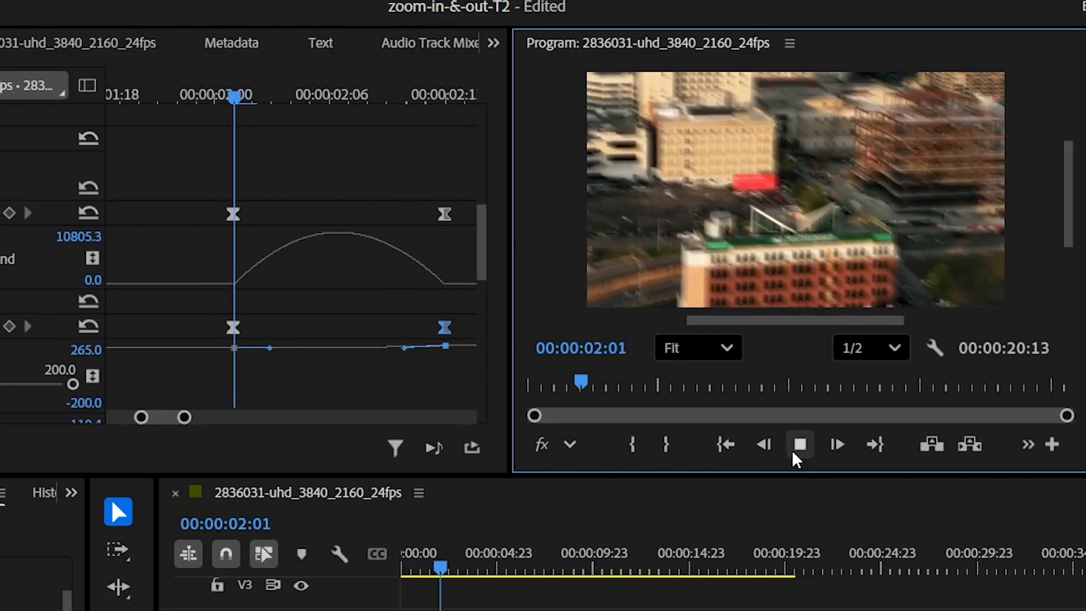
pyautogui.click(796, 451)
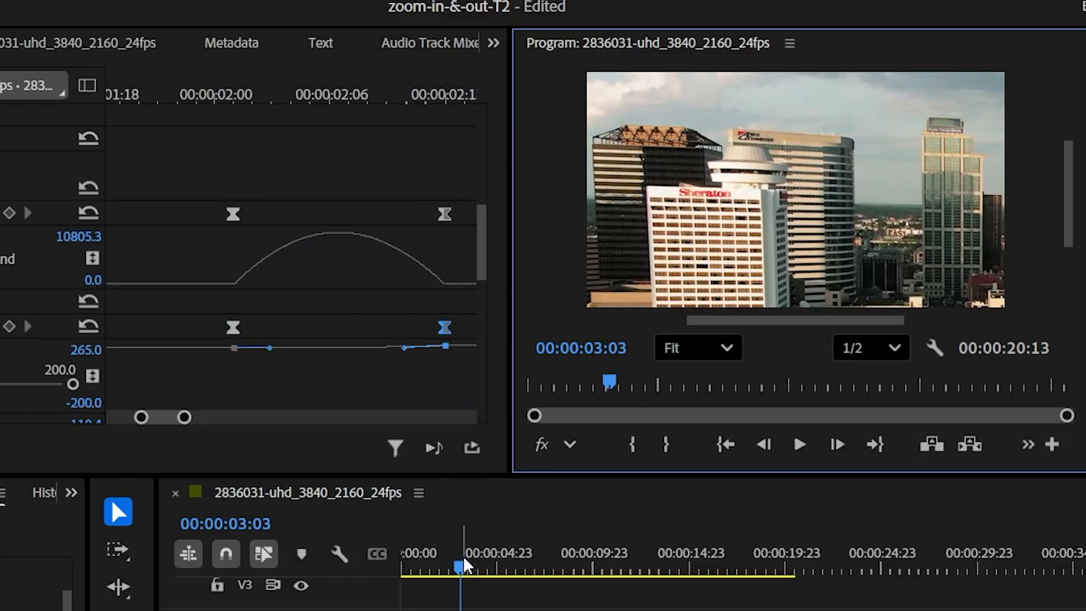
pyautogui.moveTo(464, 561); pyautogui.dragTo(438, 565)
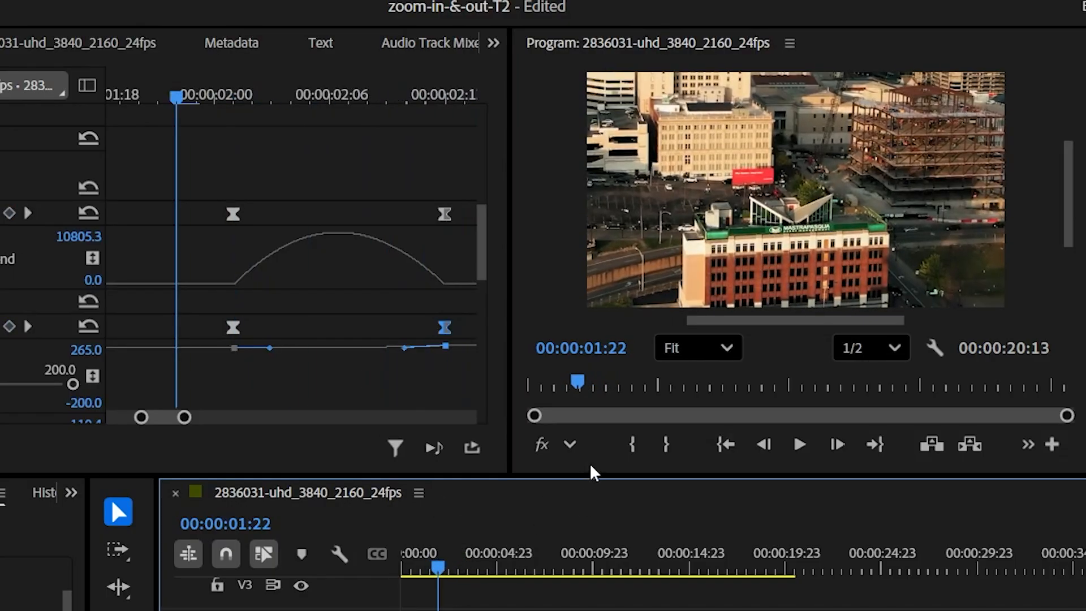
pyautogui.click(796, 449)
pyautogui.click(797, 450)
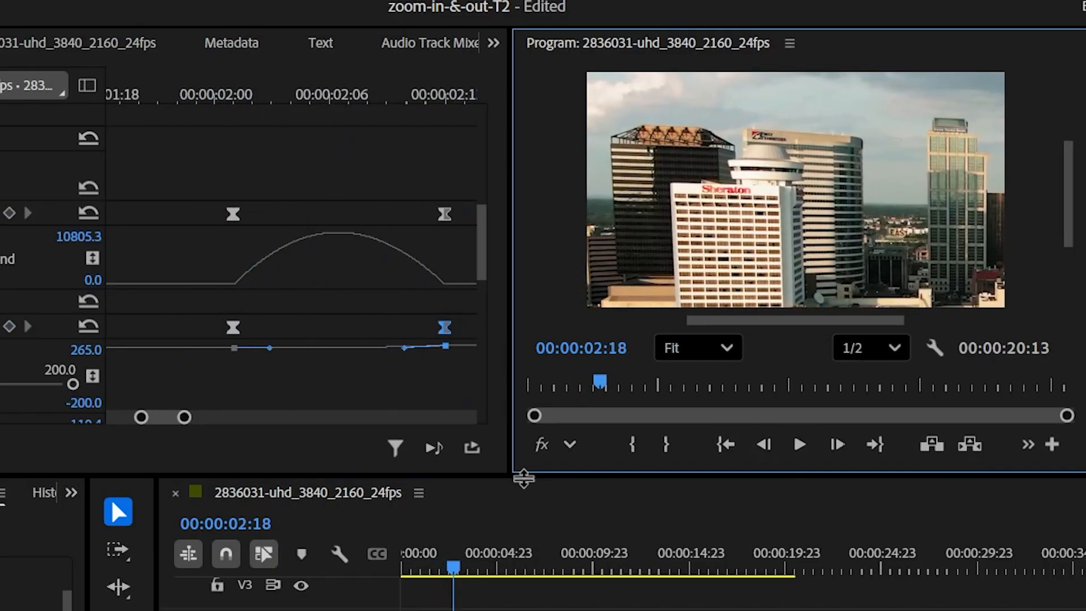
# - Add holding Position and Scale keyframes in the Transform effect at 00:00:02:15
pyautogui.moveTo(163, 417); pyautogui.dragTo(173, 417)
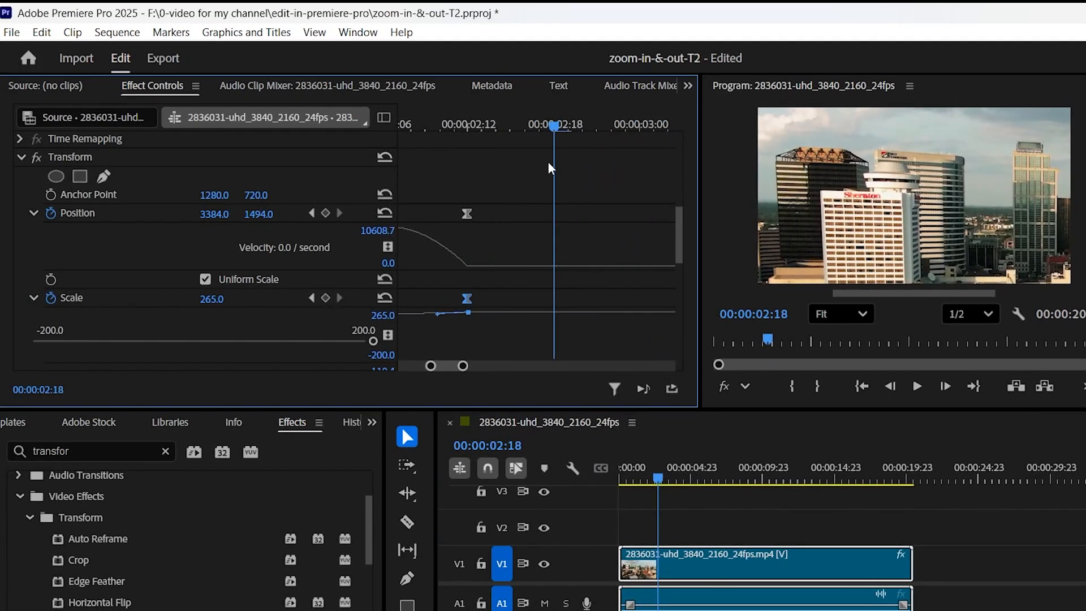
pyautogui.moveTo(553, 128); pyautogui.dragTo(512, 132)
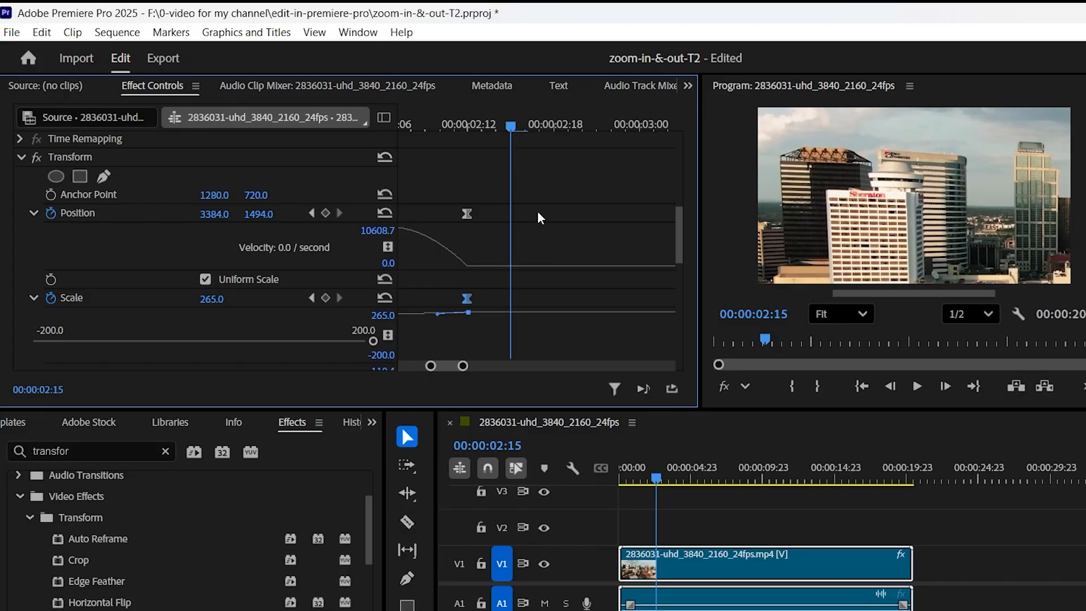
pyautogui.click(325, 212)
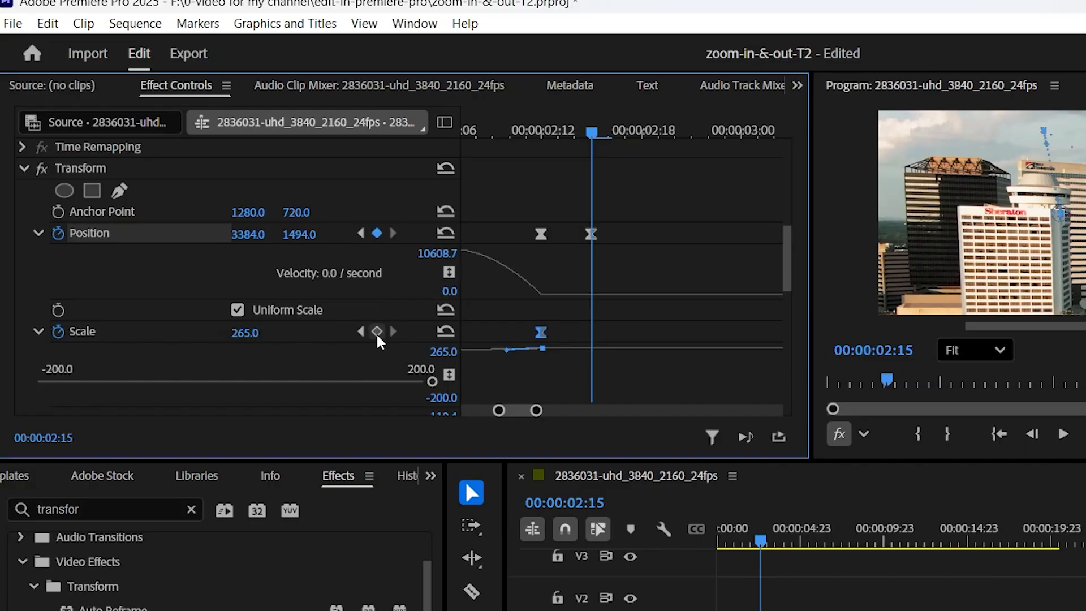
pyautogui.click(373, 330)
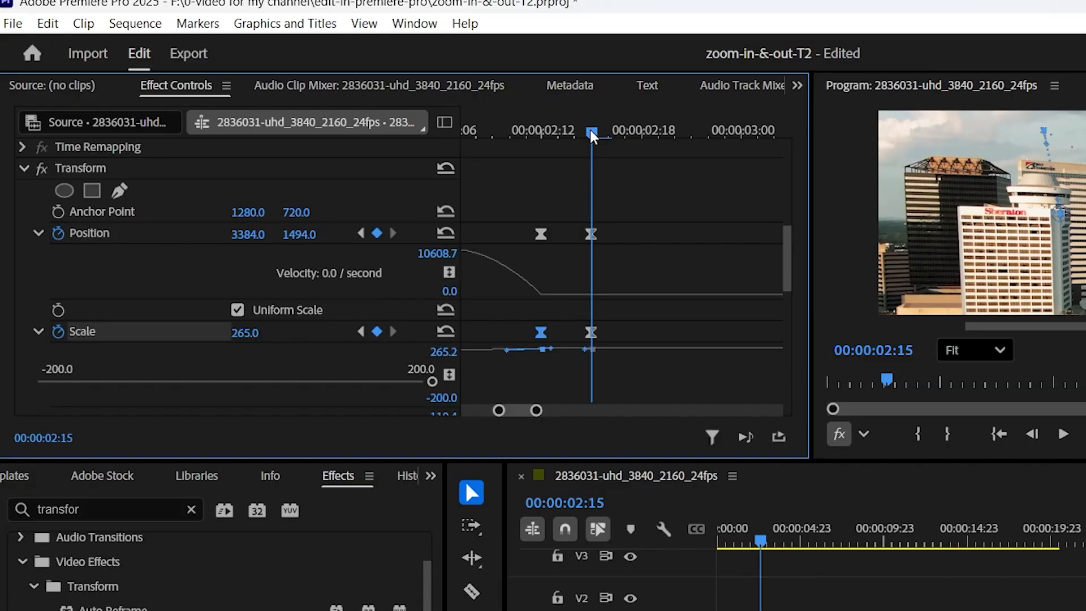
# - Create Position and Scale keyframes at 00:00:02:23 and set the Scale there to 100
pyautogui.moveTo(595, 136); pyautogui.dragTo(720, 161)
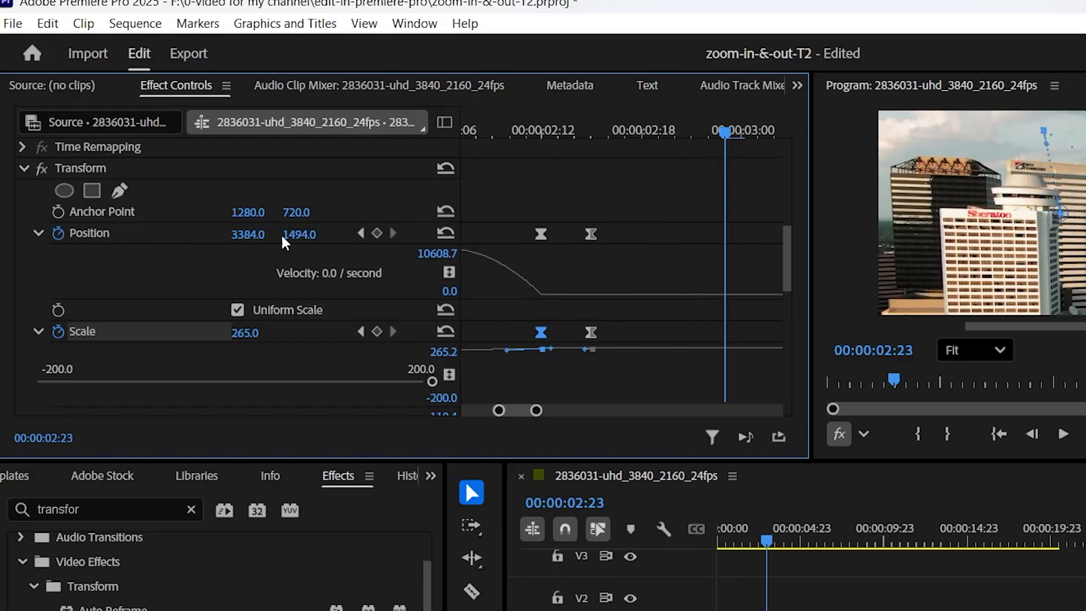
pyautogui.moveTo(245, 243); pyautogui.dragTo(234, 241)
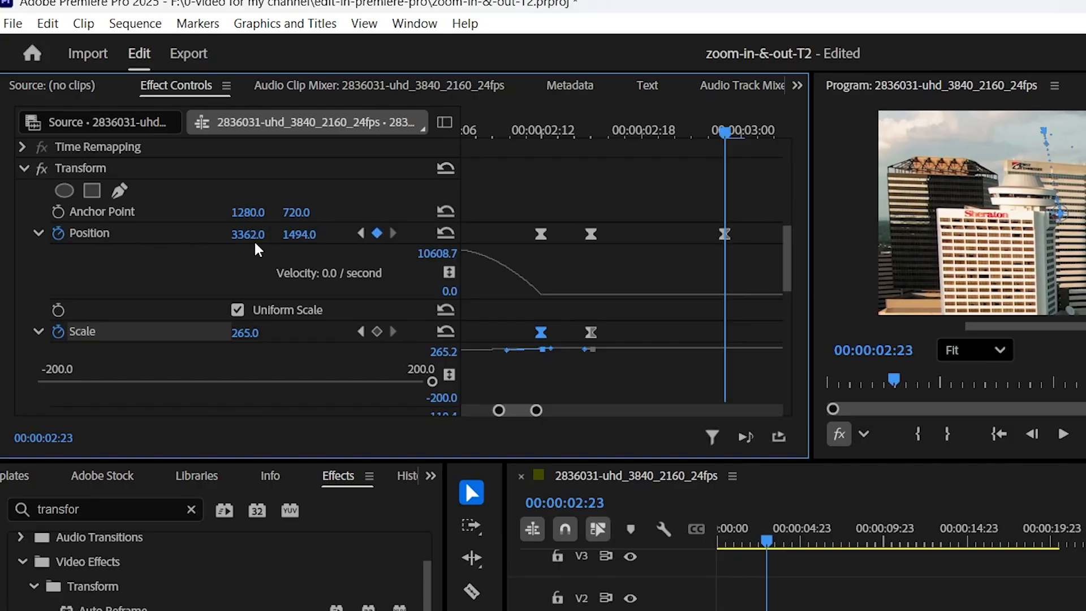
pyautogui.moveTo(245, 335); pyautogui.dragTo(260, 336)
pyautogui.click(267, 333)
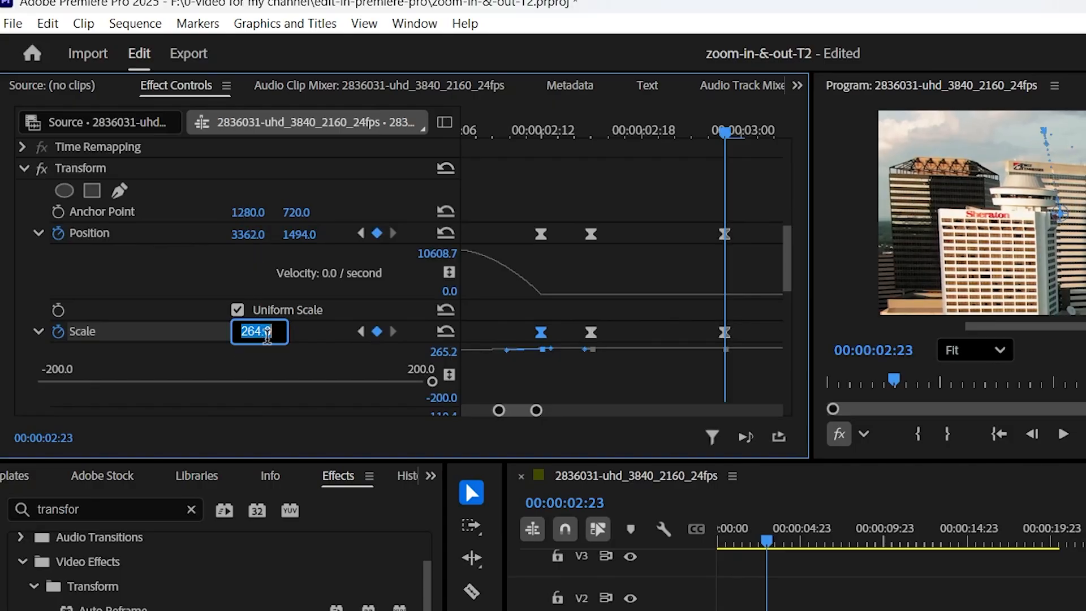
pyautogui.write('1')
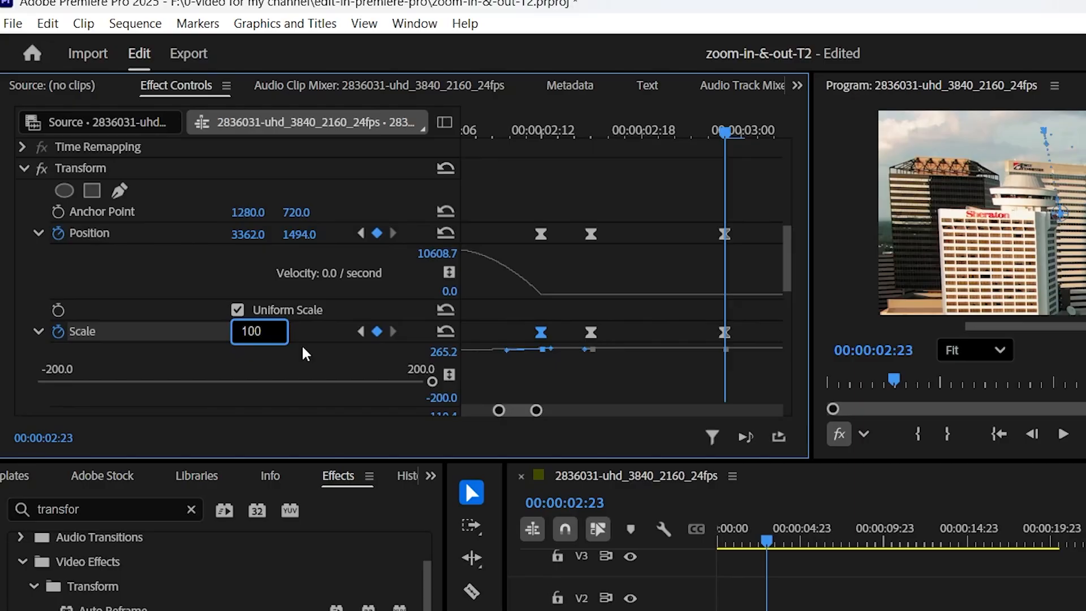
pyautogui.write('00')
pyautogui.press('Return')
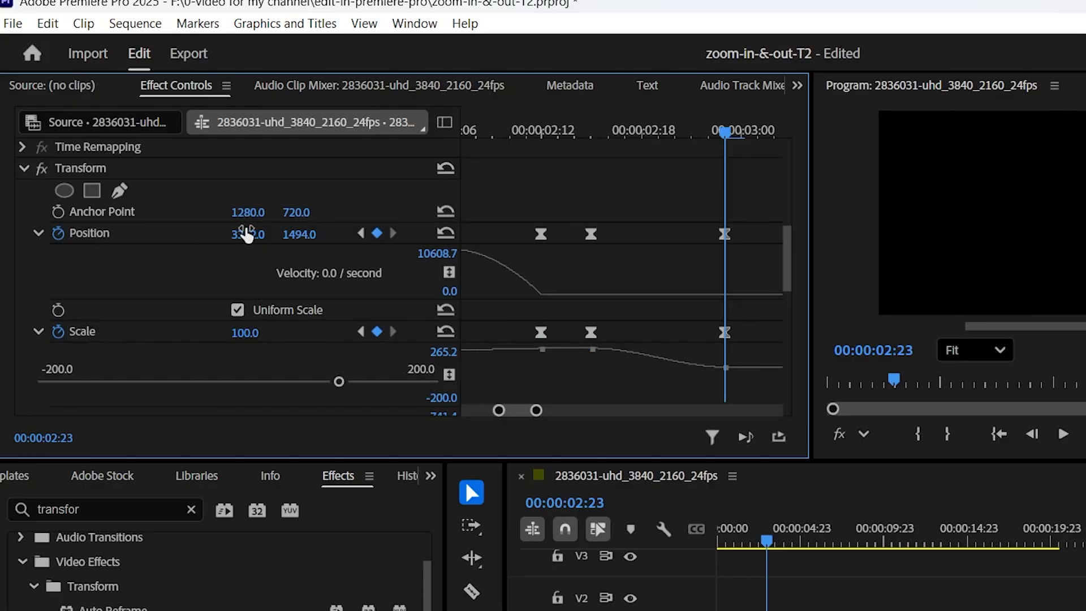
# - Set the Transform Position to 1280, 720 at the 00:00:02:23 keyframe
pyautogui.click(248, 237)
pyautogui.write('1')
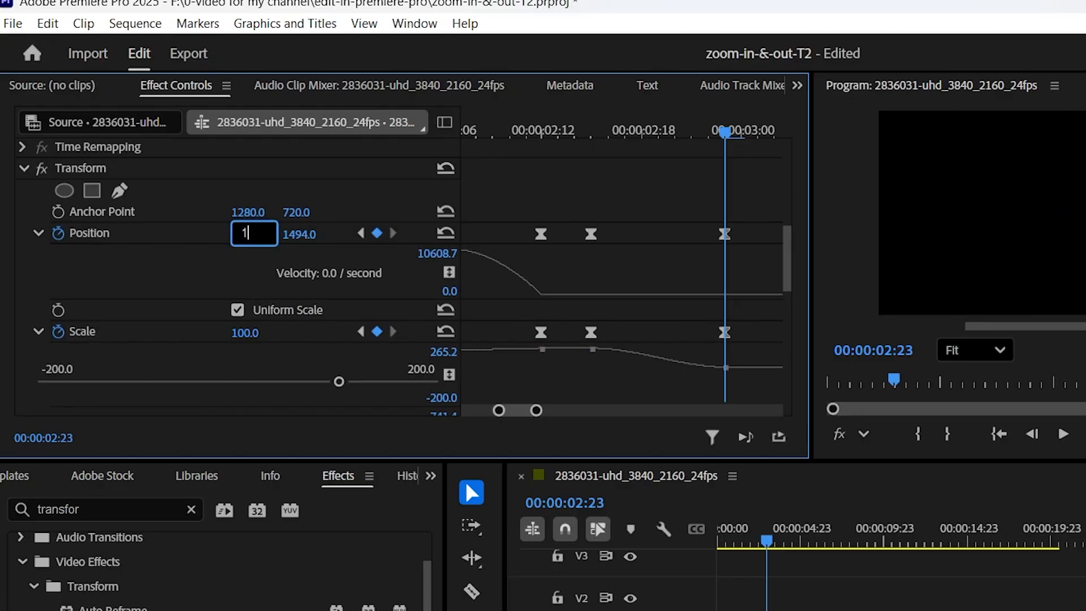
pyautogui.write('280')
pyautogui.click(304, 234)
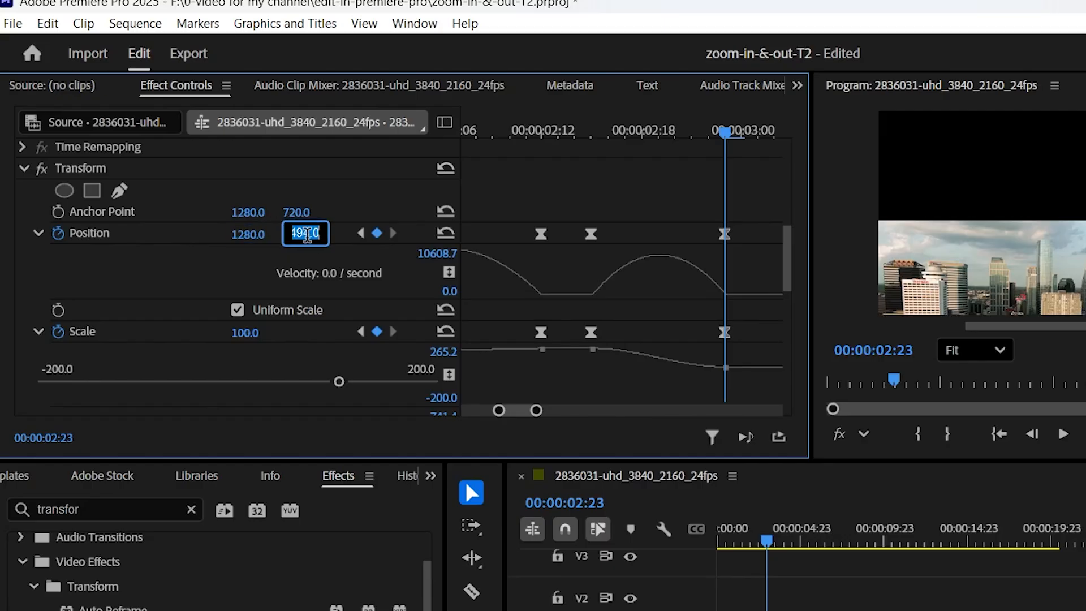
pyautogui.write('720')
pyautogui.press('Return')
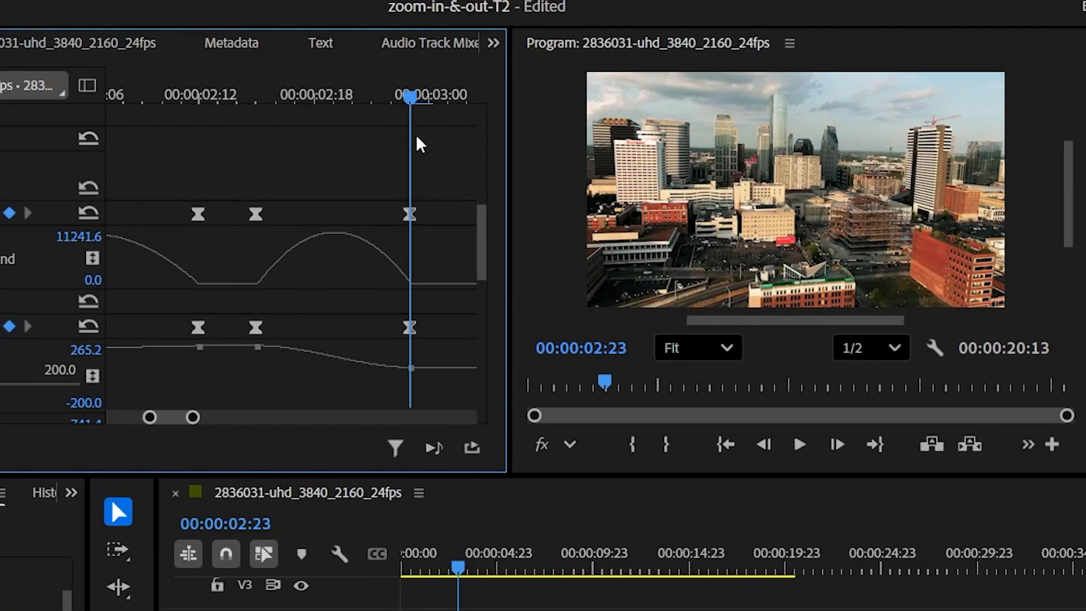
# - Play back the zoom-out, and the whole zoom sequence from the start of the clip
pyautogui.moveTo(410, 101); pyautogui.dragTo(180, 150)
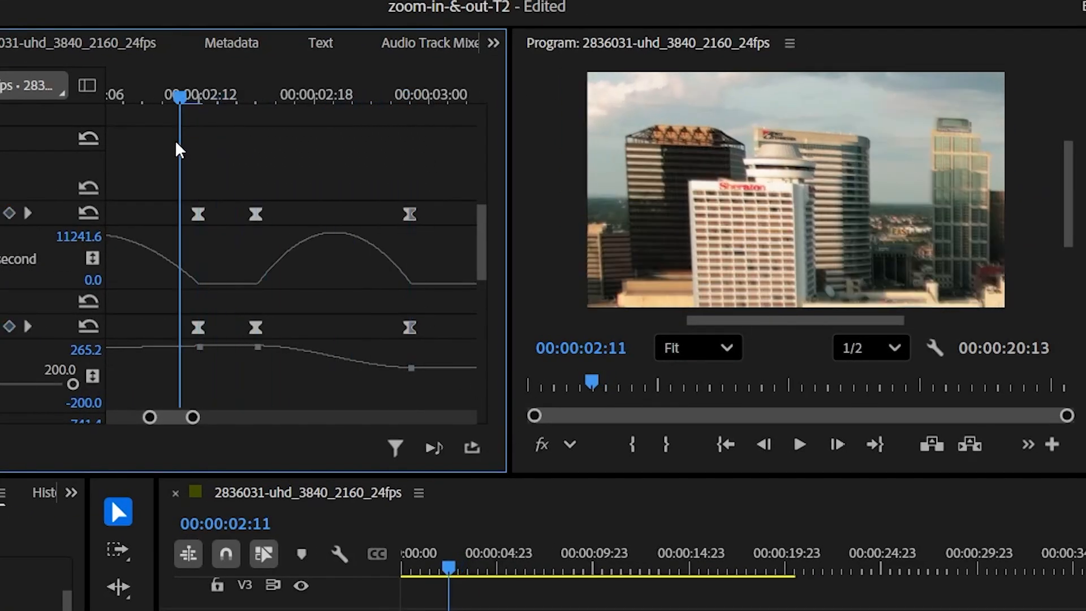
pyautogui.click(799, 456)
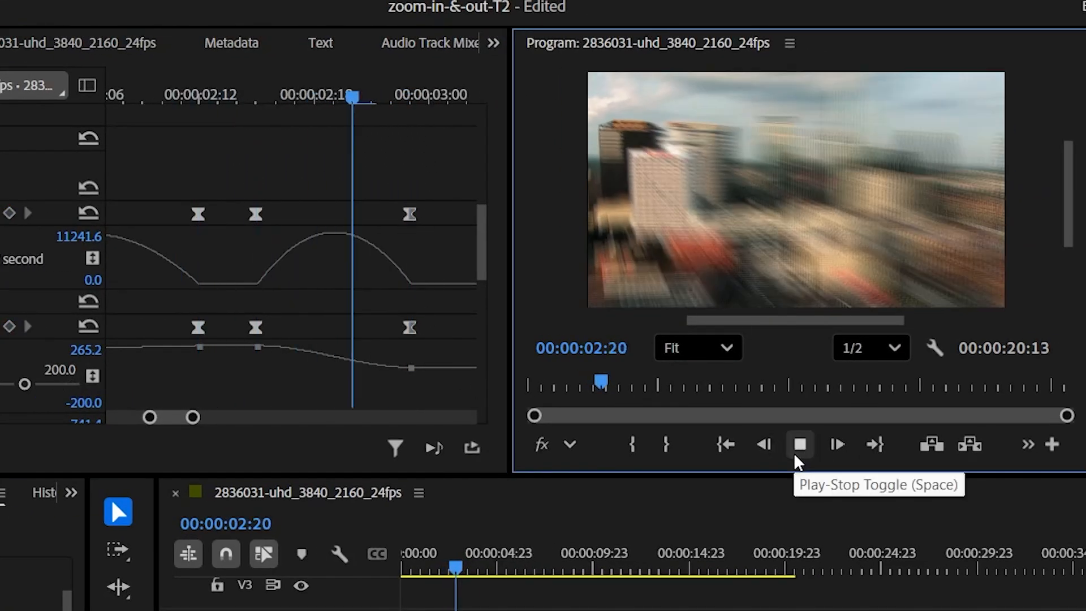
pyautogui.click(797, 456)
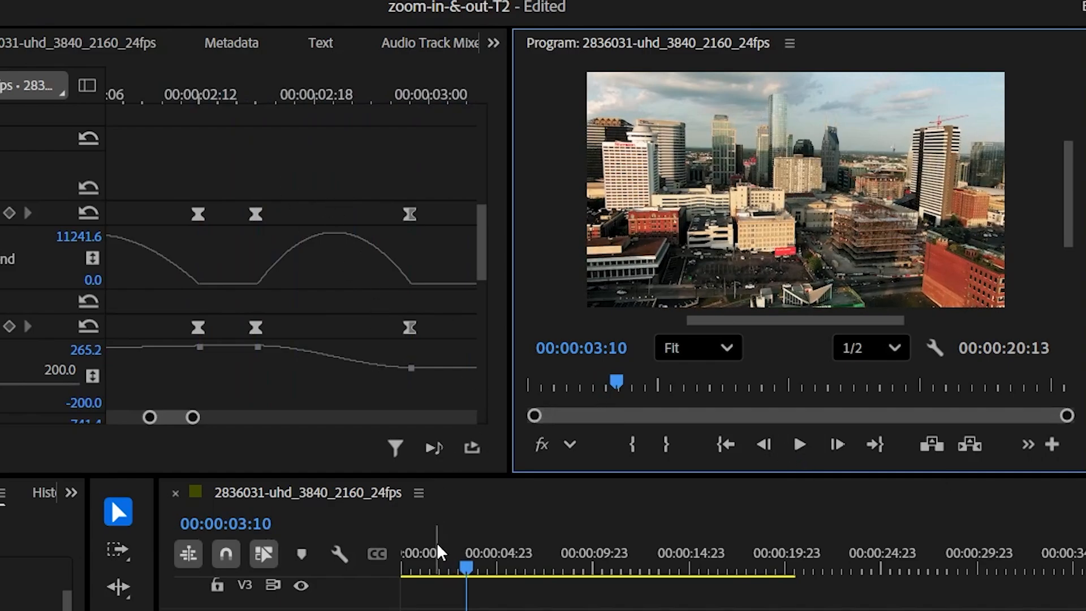
pyautogui.moveTo(455, 552); pyautogui.dragTo(406, 577)
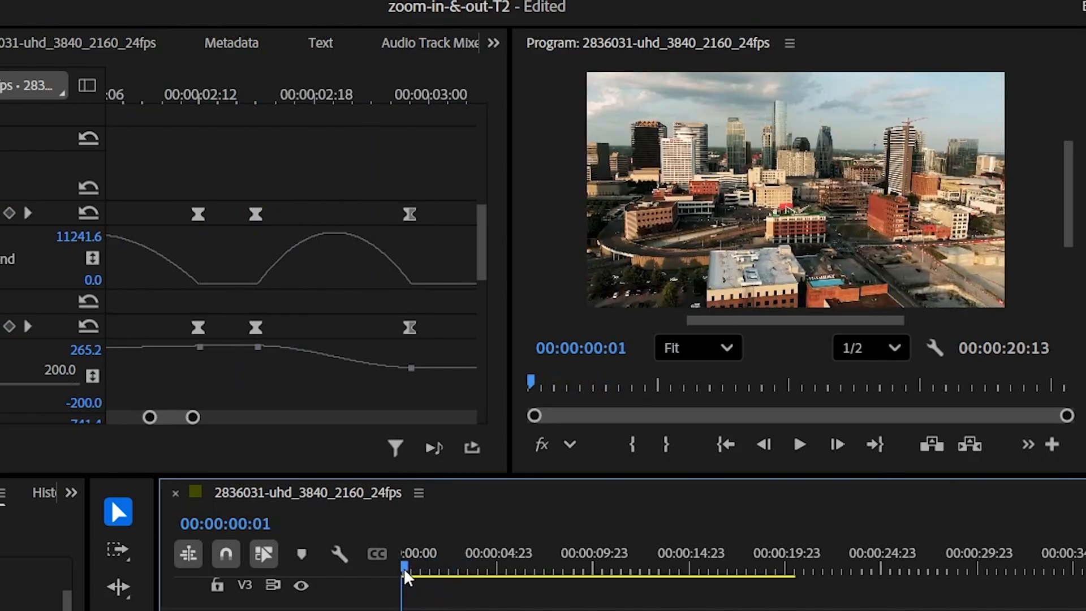
pyautogui.click(802, 455)
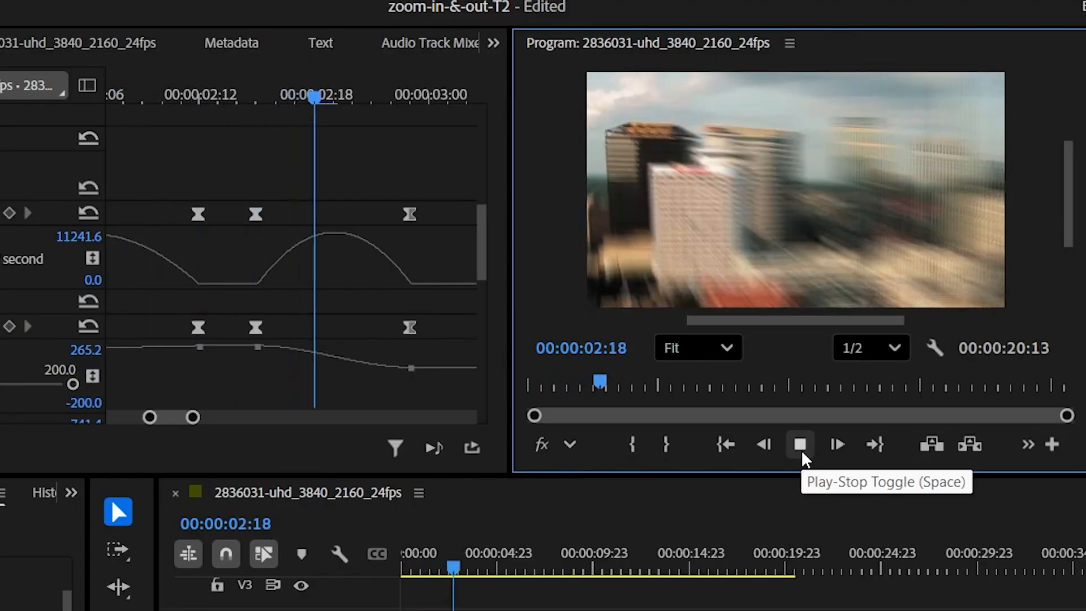
pyautogui.click(801, 452)
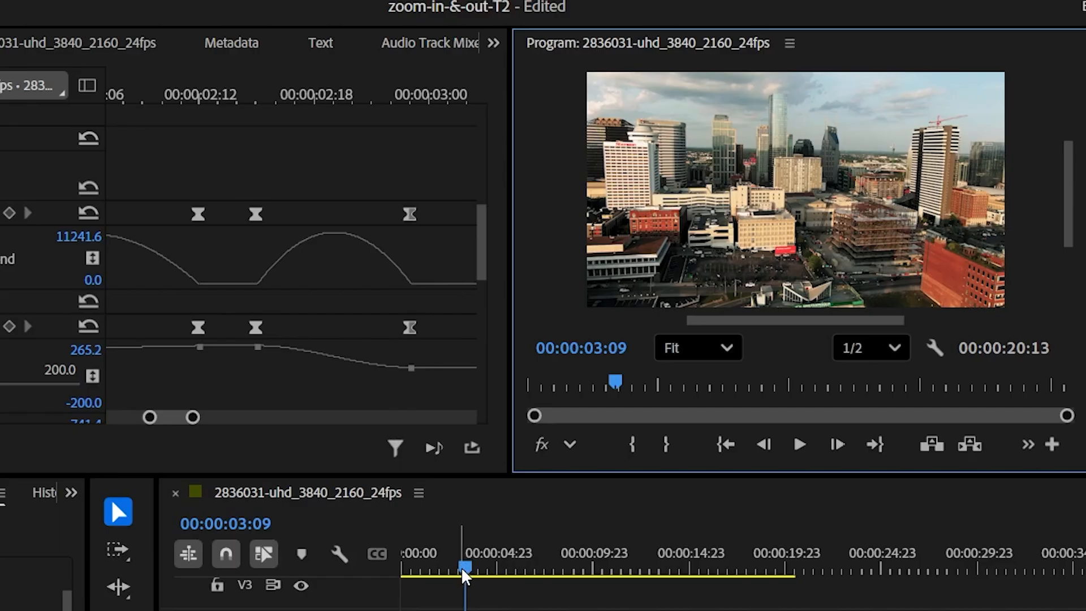
# - Lengthen the zoom-out by moving its ending Transform Position and Scale keyframes to about 00:00:03:02
pyautogui.moveTo(465, 573); pyautogui.dragTo(450, 574)
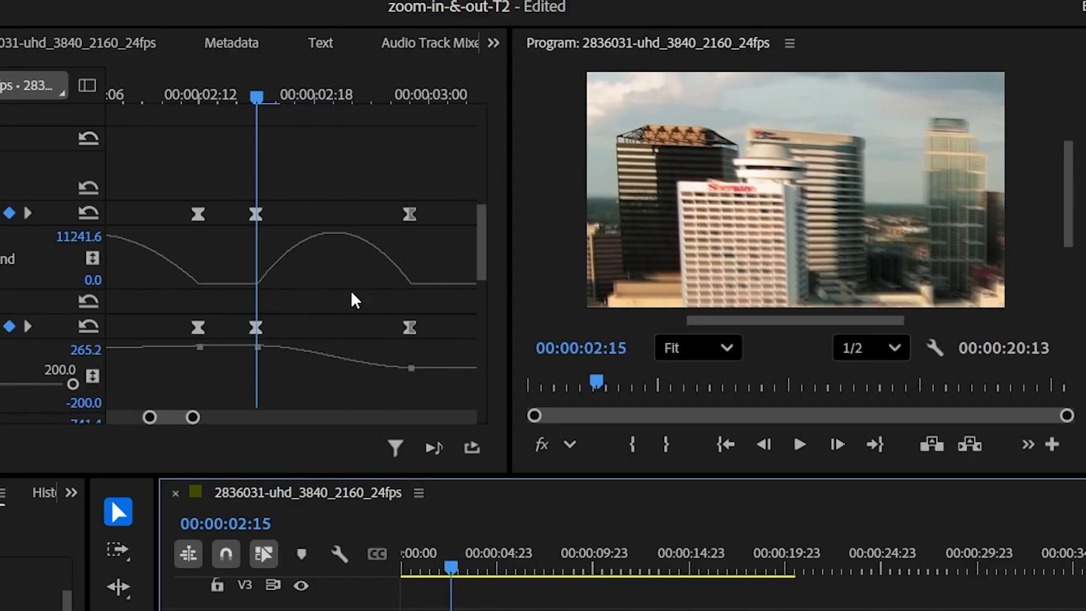
pyautogui.click(409, 215)
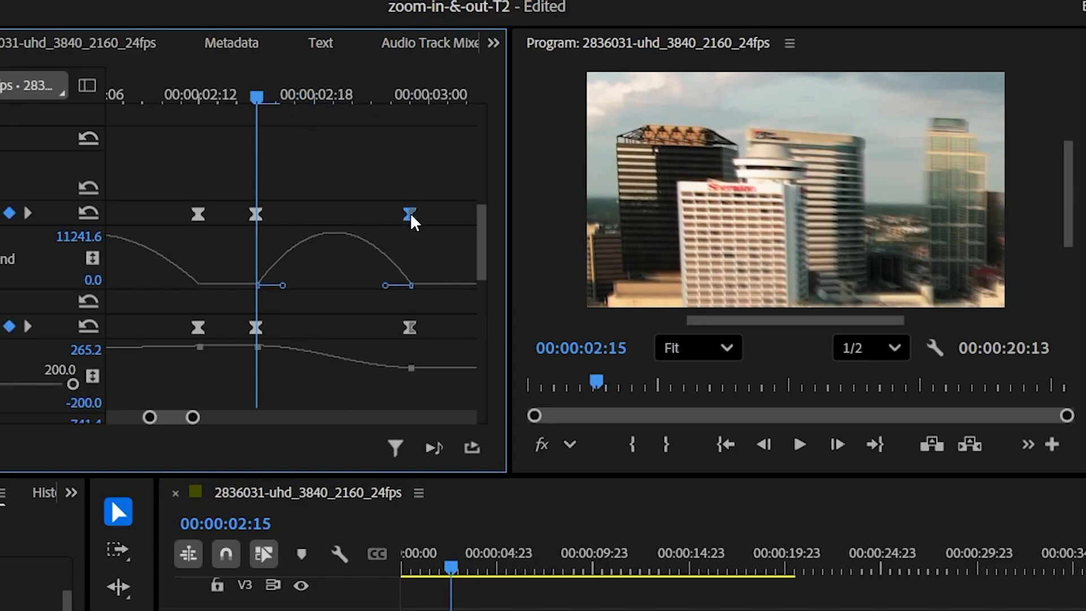
pyautogui.moveTo(411, 221); pyautogui.dragTo(469, 230)
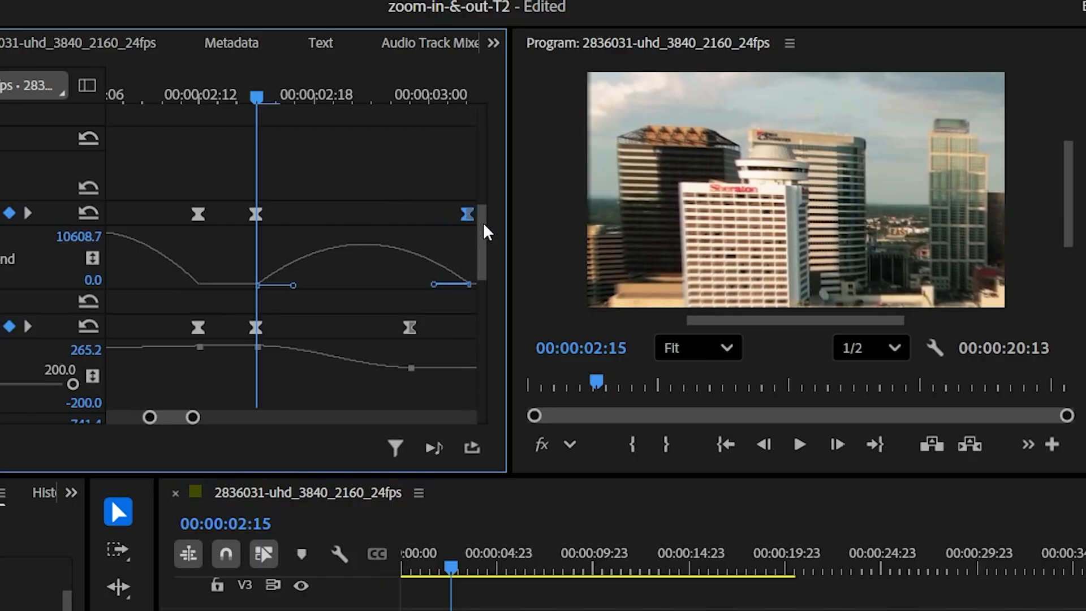
pyautogui.moveTo(410, 334); pyautogui.dragTo(469, 337)
# - Move the zoom-out's ending Position and Scale keyframes to about 00:00:03:13 and play back the slower motion
pyautogui.moveTo(192, 417); pyautogui.dragTo(226, 430)
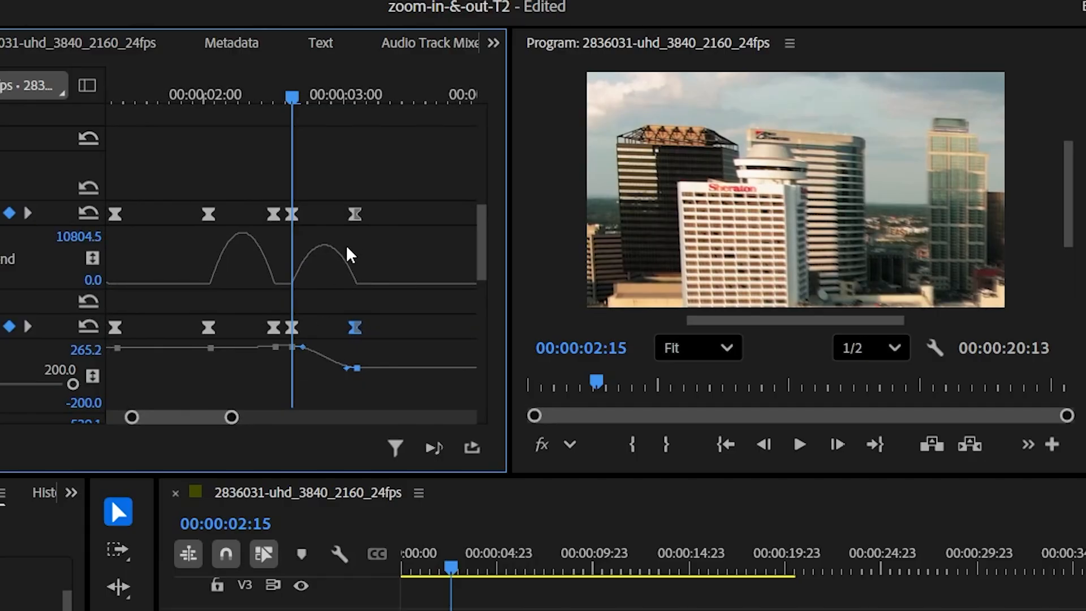
pyautogui.moveTo(358, 222); pyautogui.dragTo(422, 229)
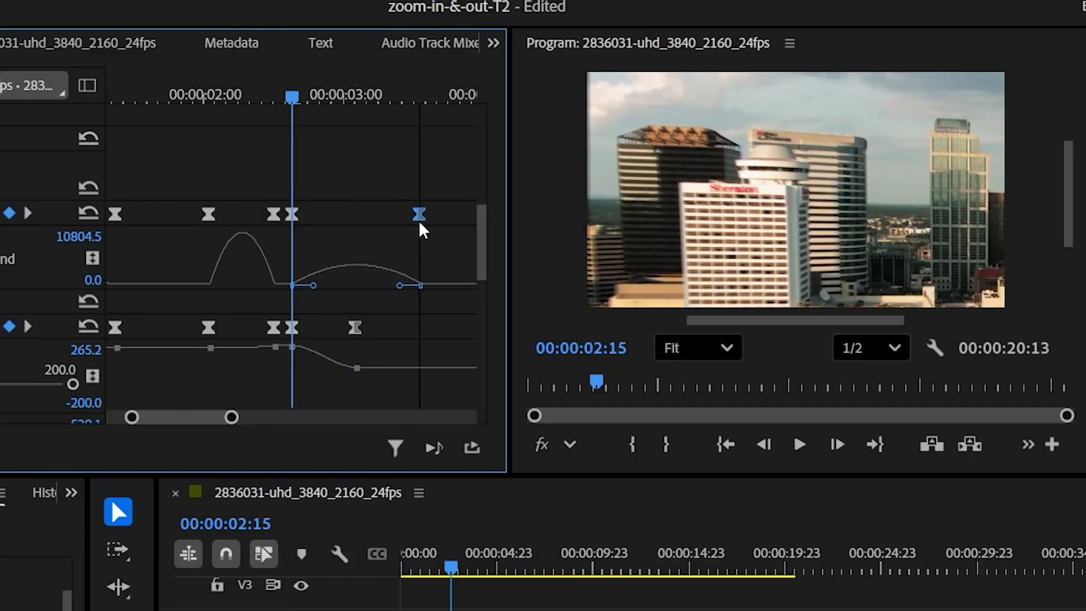
pyautogui.moveTo(356, 337); pyautogui.dragTo(421, 338)
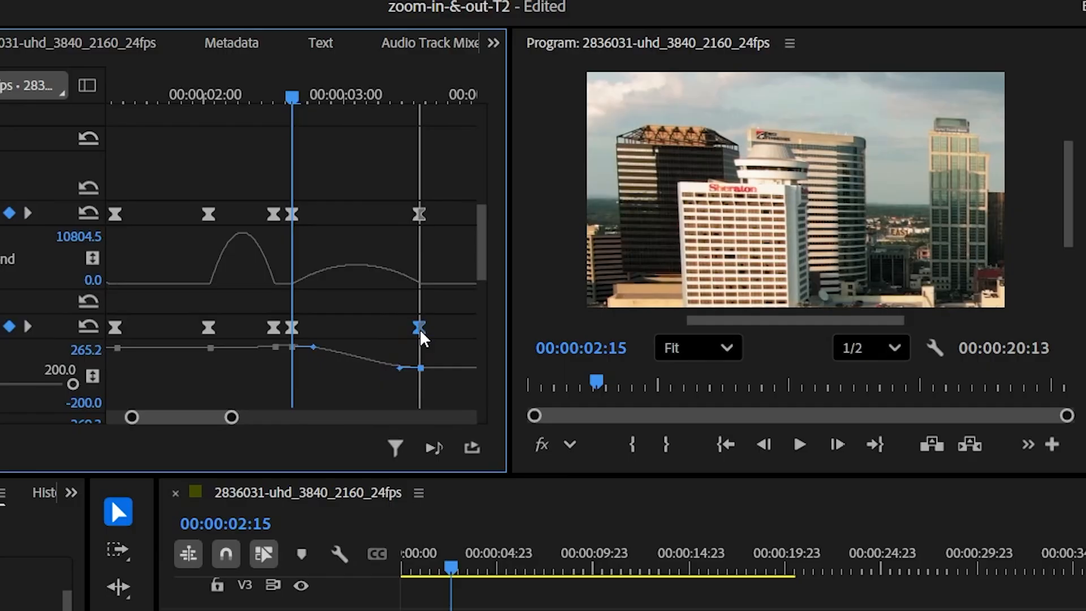
pyautogui.moveTo(292, 97); pyautogui.dragTo(247, 101)
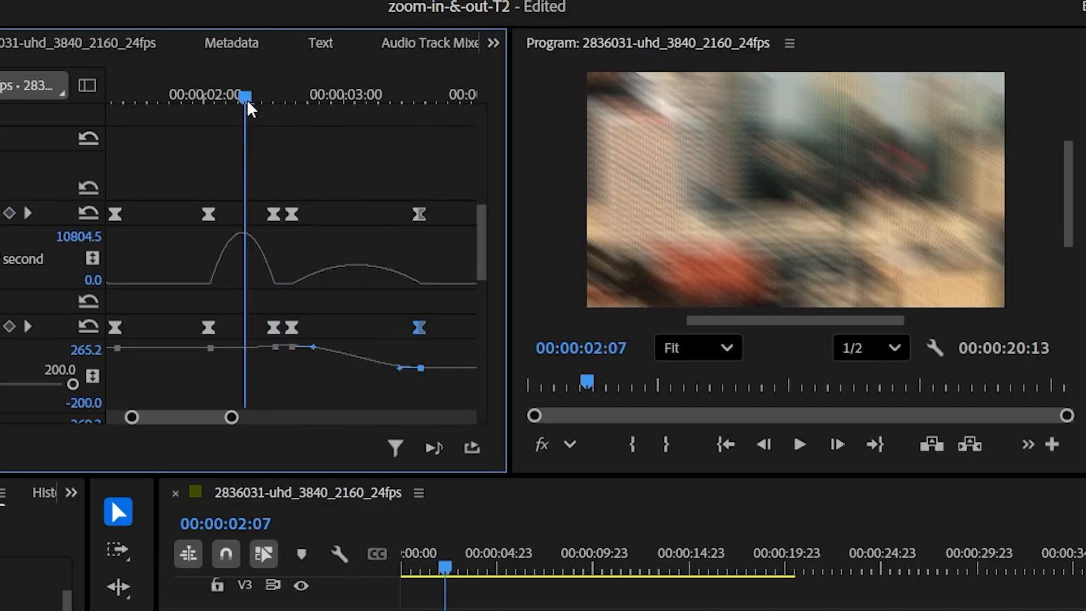
pyautogui.click(799, 445)
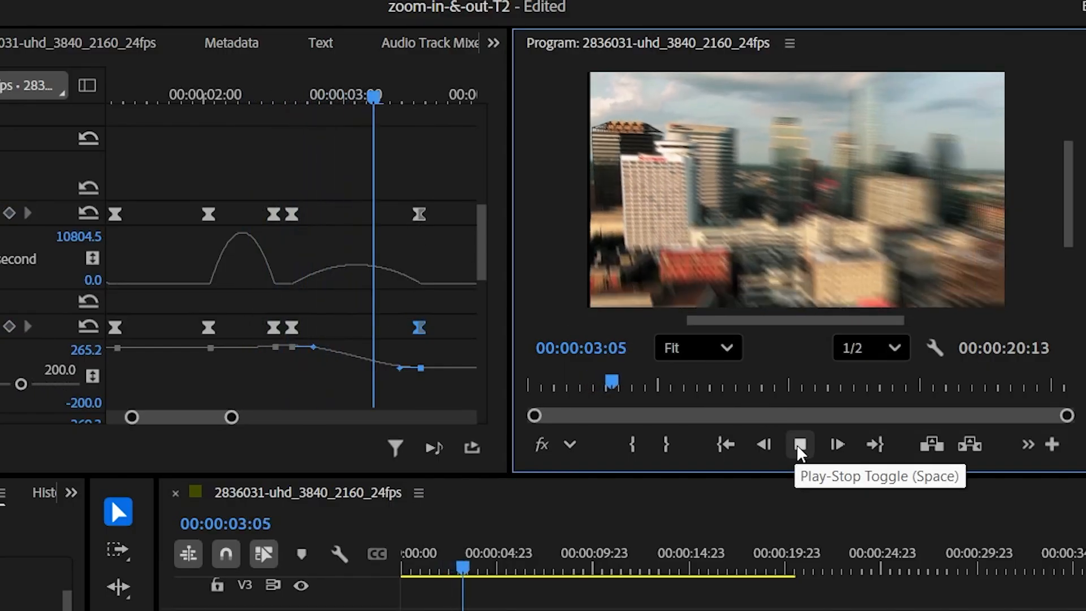
# - Extend the zoom-out further by moving its ending Position and Scale keyframes to about 00:00:03:20
pyautogui.moveTo(438, 97); pyautogui.dragTo(207, 112)
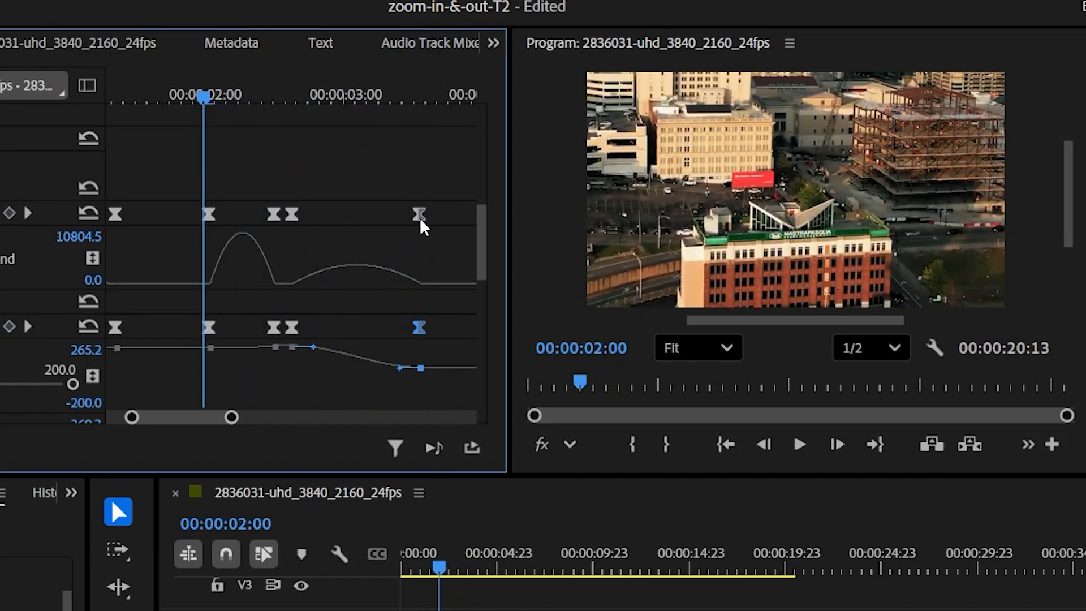
pyautogui.moveTo(420, 214); pyautogui.dragTo(437, 215)
pyautogui.moveTo(420, 327); pyautogui.dragTo(459, 327)
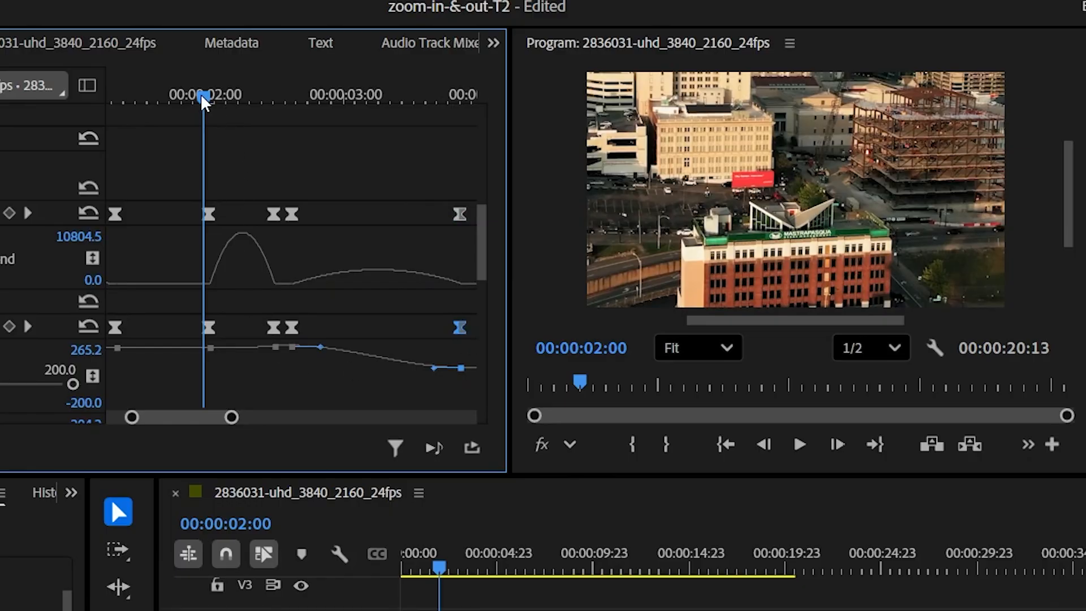
# - Play back the second zoom-in and the extended zoom-out from 00:00:02:00
pyautogui.press('space')
pyautogui.click(800, 445)
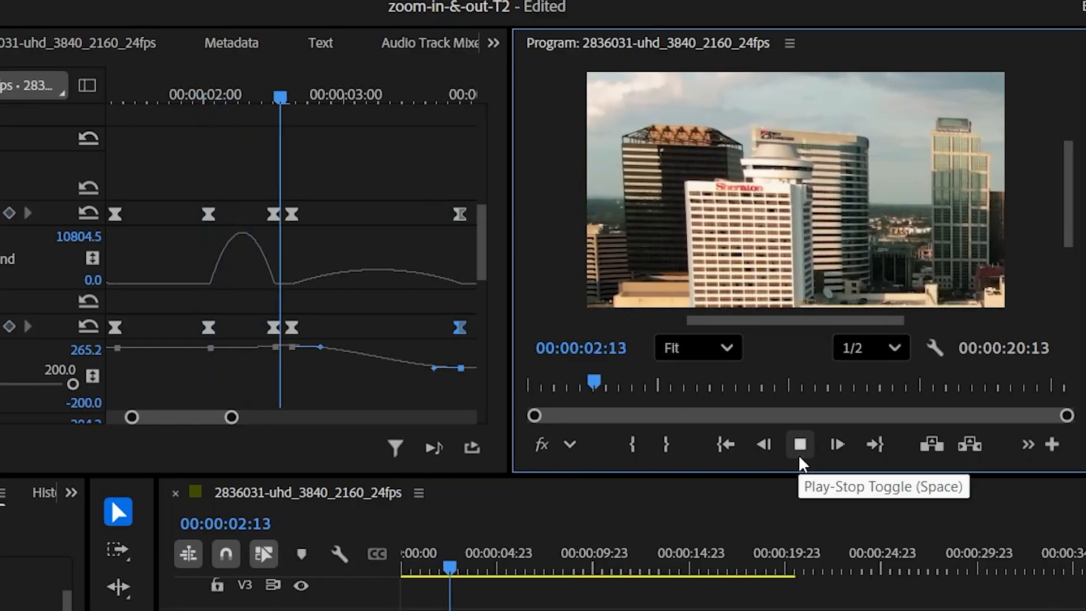
pyautogui.click(800, 445)
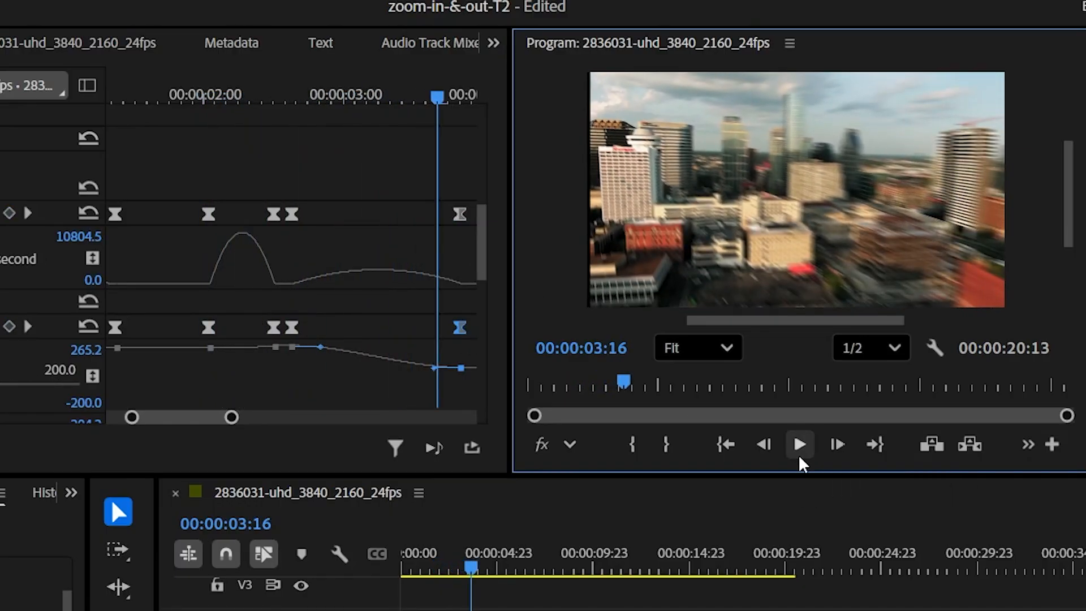
pyautogui.click(800, 446)
pyautogui.click(799, 445)
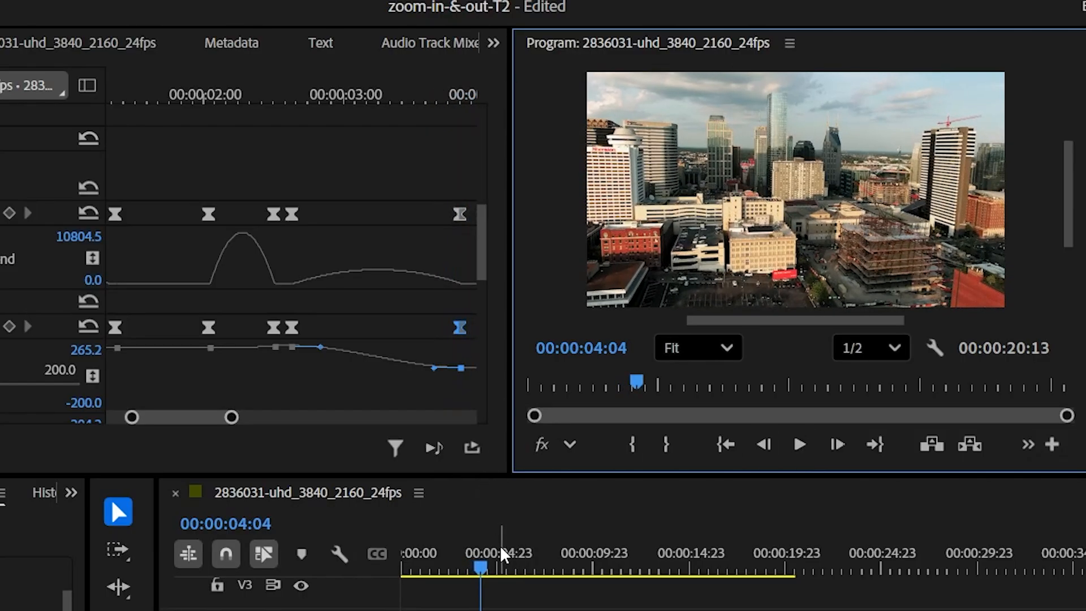
# - Adjust the incoming Bezier handle of the zoom-out's last Scale keyframe to smooth the end of its curve
pyautogui.moveTo(480, 569)
pyautogui.mouseDown()
pyautogui.moveTo(452, 573)
pyautogui.moveTo(464, 571)
pyautogui.mouseUp()
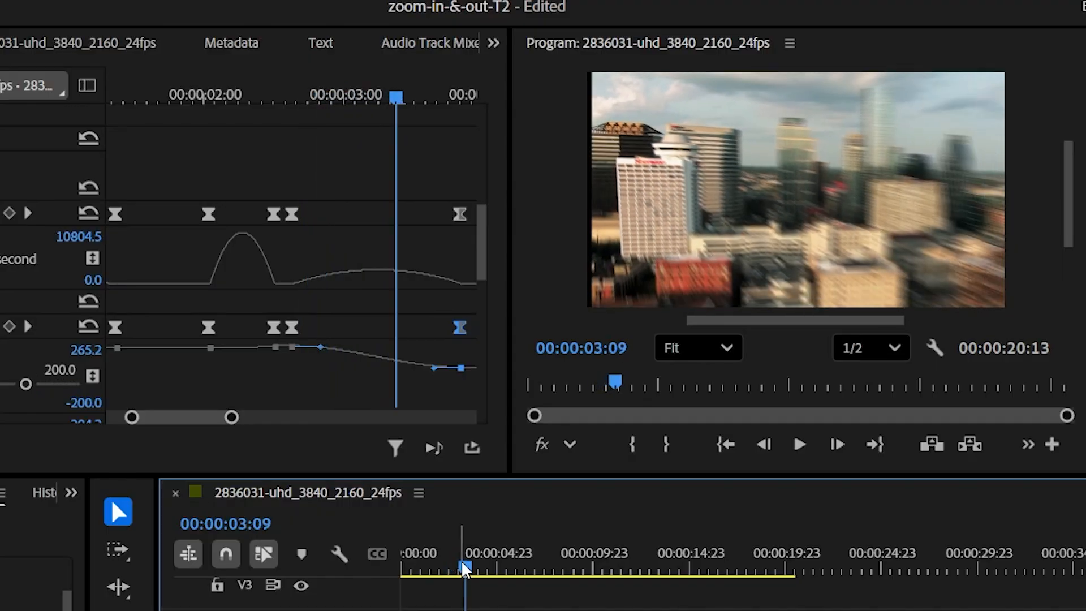
pyautogui.click(437, 371)
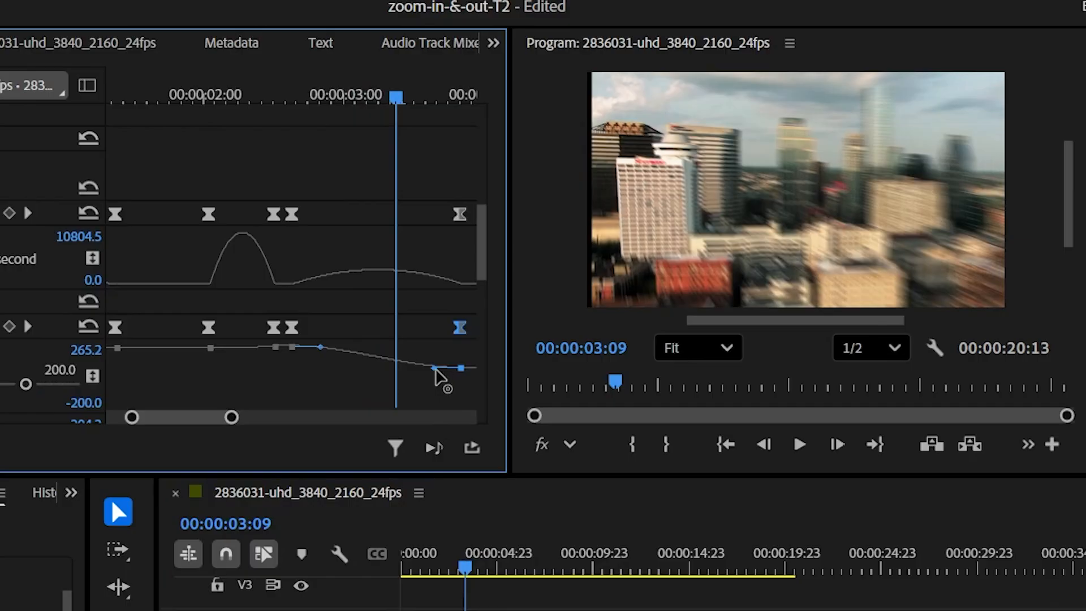
pyautogui.moveTo(436, 371)
pyautogui.mouseDown()
pyautogui.moveTo(452, 370)
pyautogui.moveTo(426, 376)
pyautogui.mouseUp()
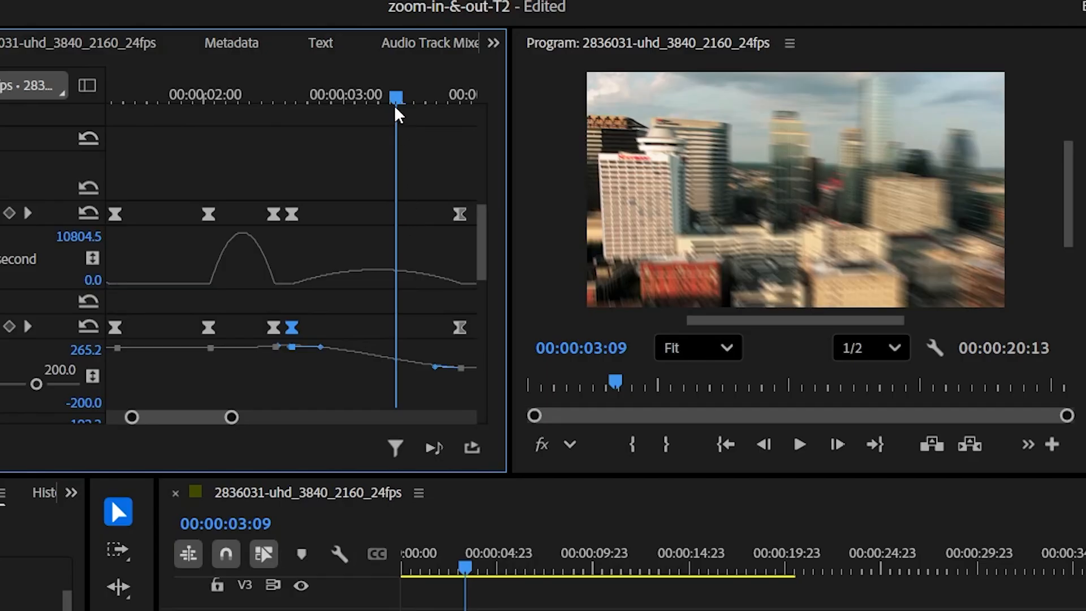
# - Play back the zoom sequence with the refined zoom-out, and return the playhead to the start of the clip
pyautogui.moveTo(396, 112); pyautogui.dragTo(230, 108)
pyautogui.click(799, 444)
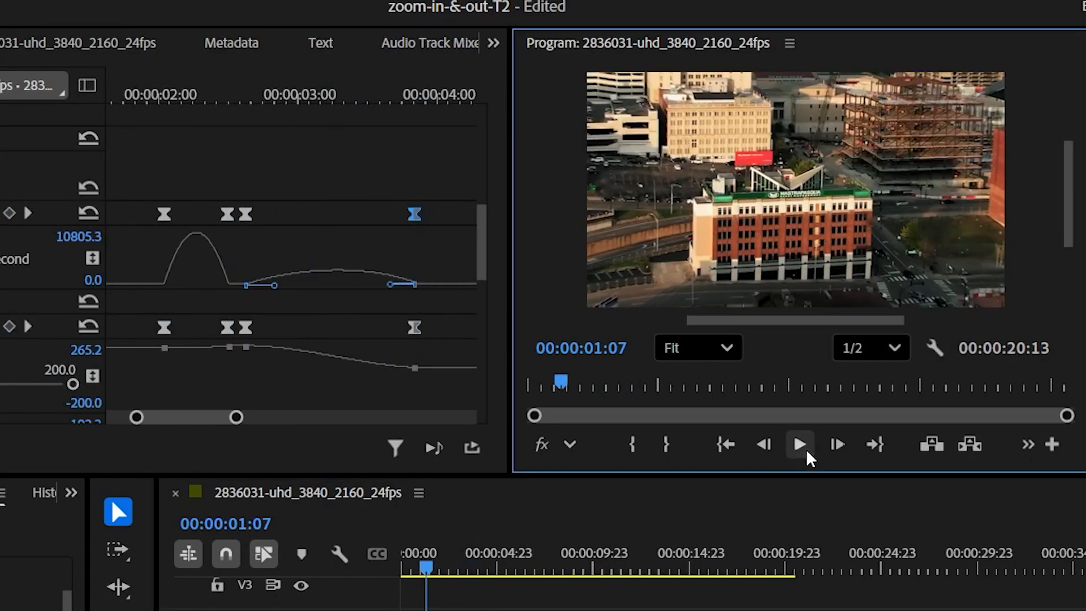
pyautogui.click(807, 452)
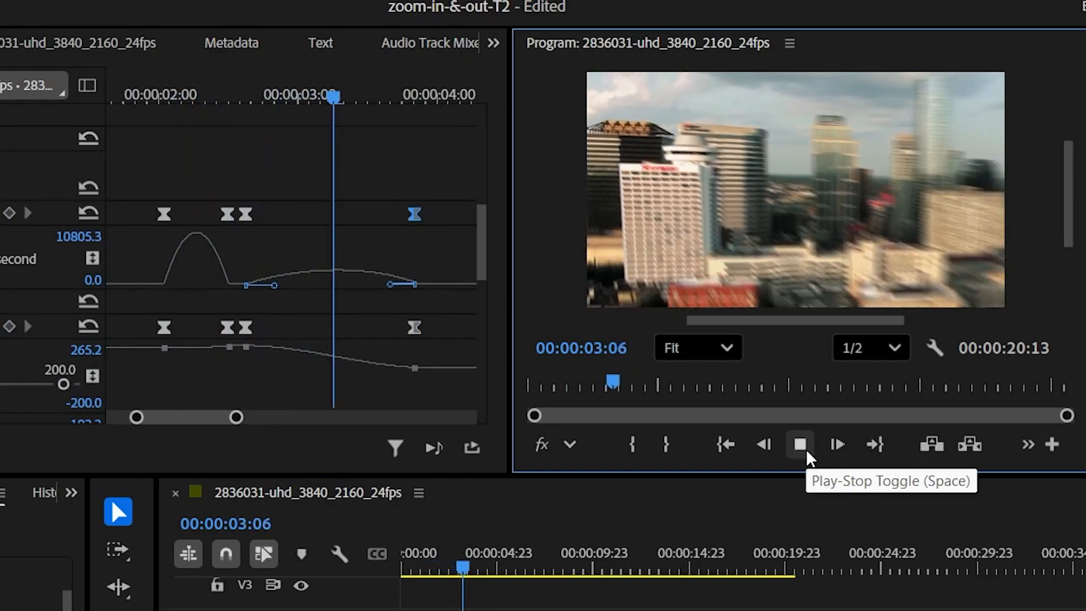
pyautogui.click(807, 452)
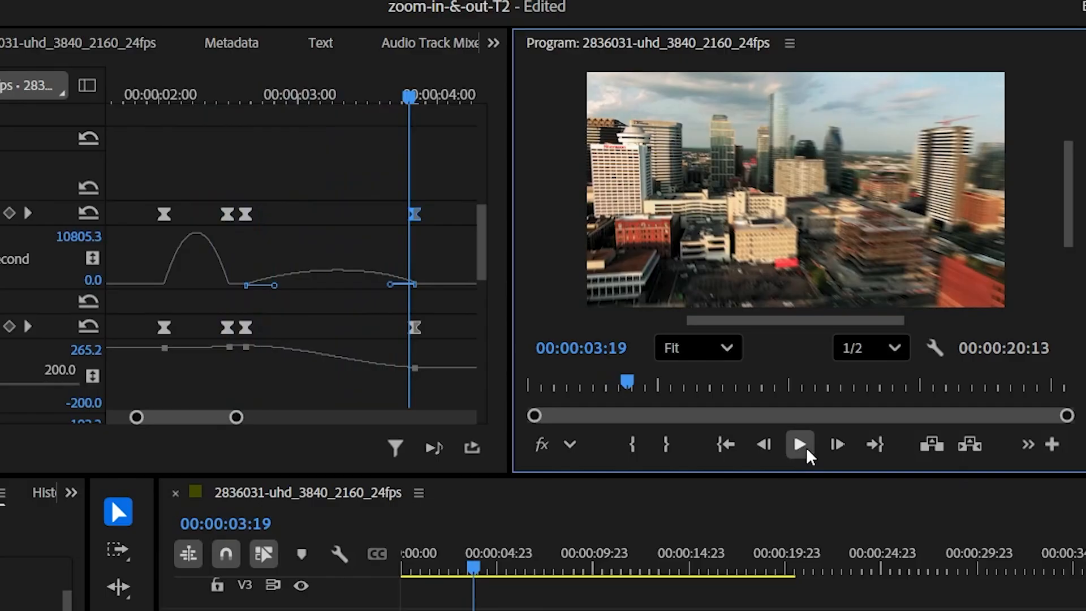
pyautogui.click(807, 452)
pyautogui.click(807, 453)
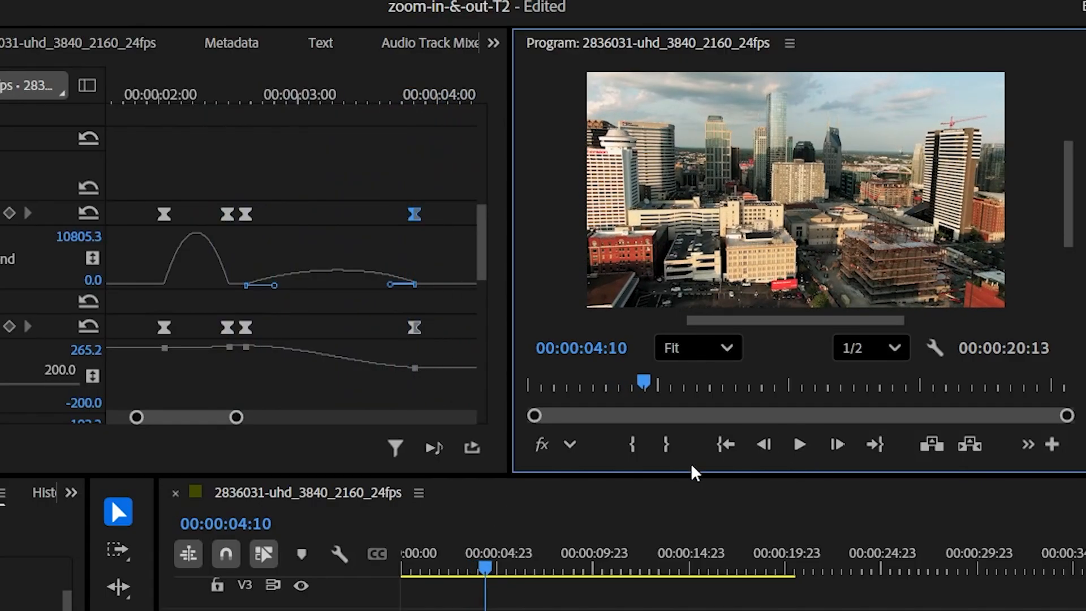
pyautogui.moveTo(491, 565); pyautogui.dragTo(406, 578)
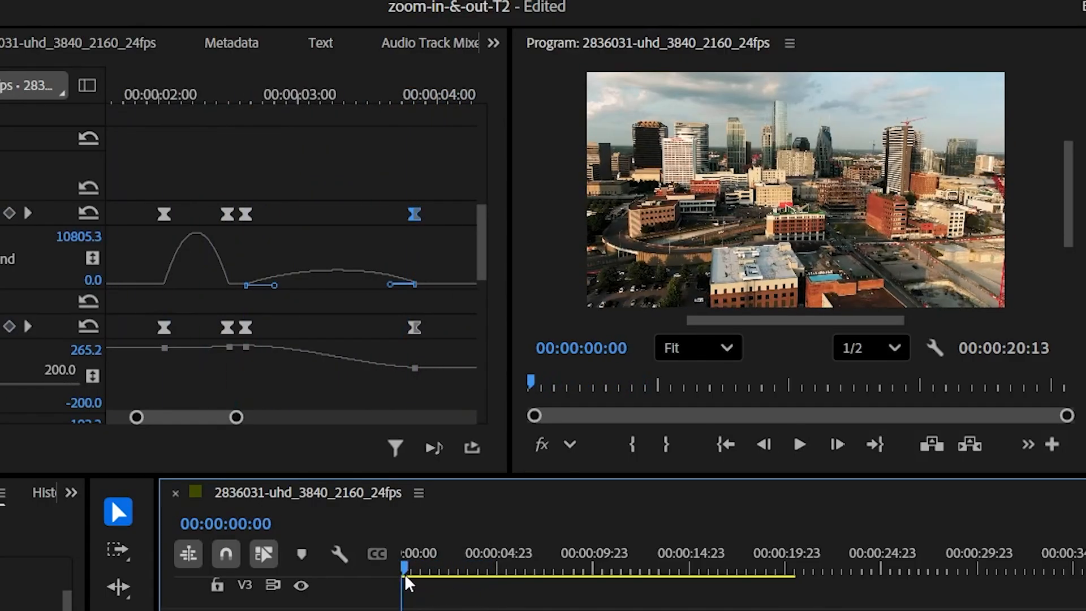
pyautogui.click(549, 179)
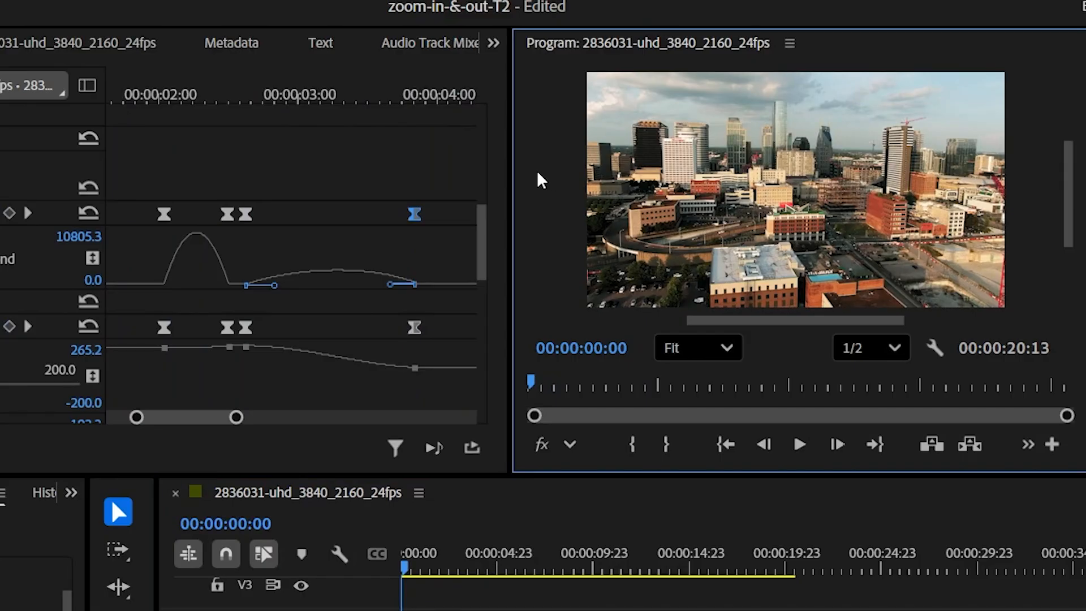